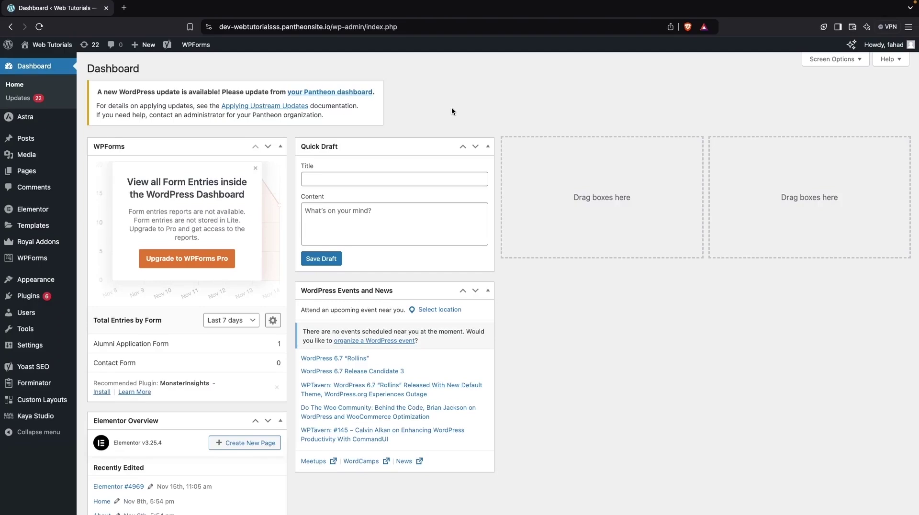
Step: Search the installable plugins for "elementor header"
{"action": "mouse_move", "coordinate": [67, 296]}
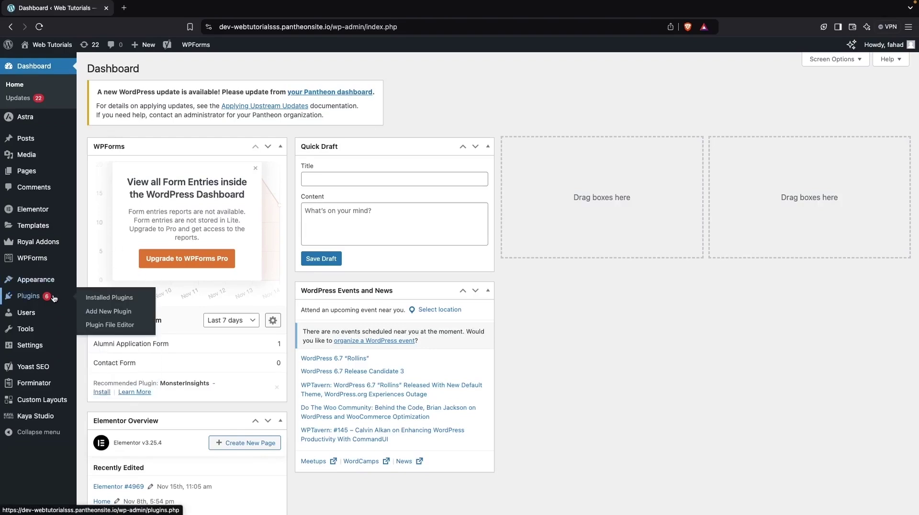
{"action": "left_click", "coordinate": [119, 314]}
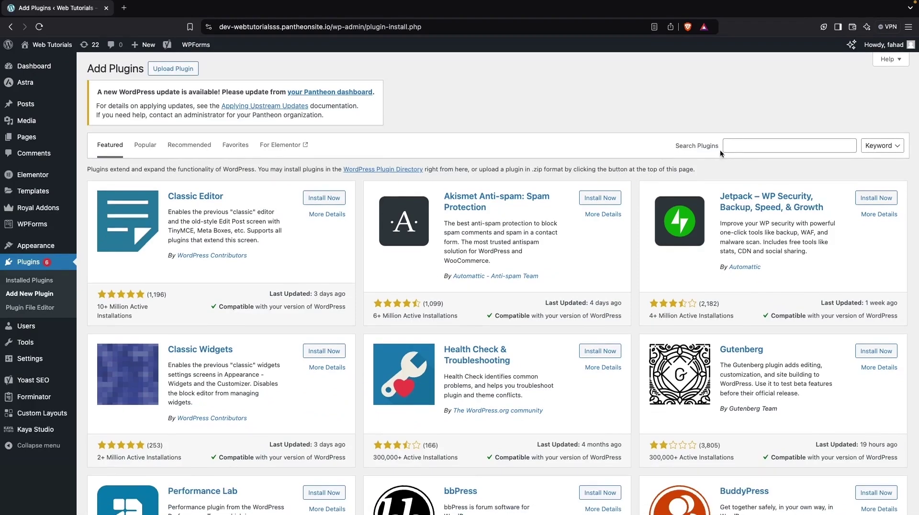
{"action": "left_click", "coordinate": [738, 146]}
{"action": "type", "text": "elementor header"}
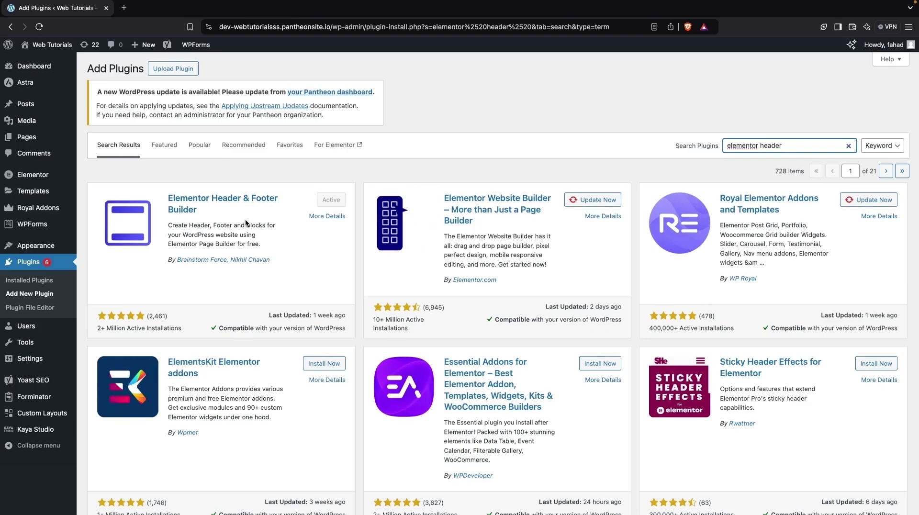
Step: Create a new Elementor Header & Footer Builder template titled "Custom Footer"
{"action": "mouse_move", "coordinate": [53, 245]}
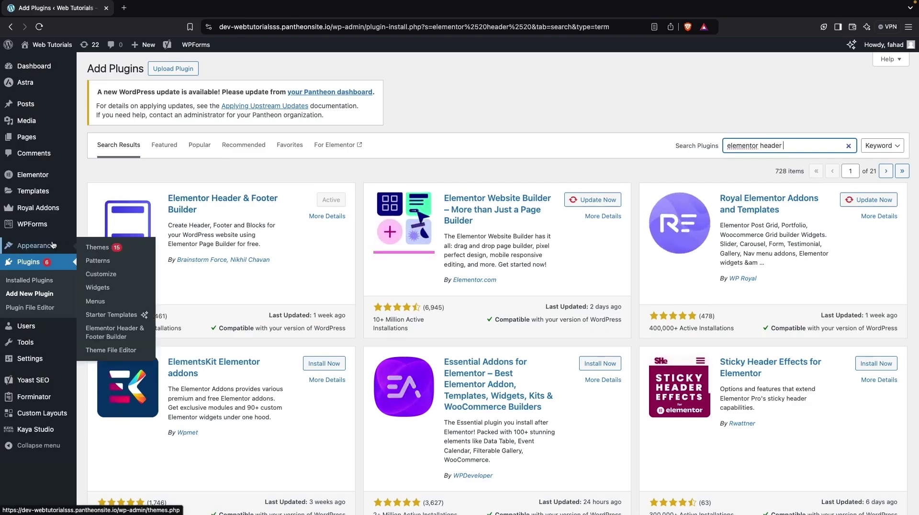
{"action": "left_click", "coordinate": [136, 338]}
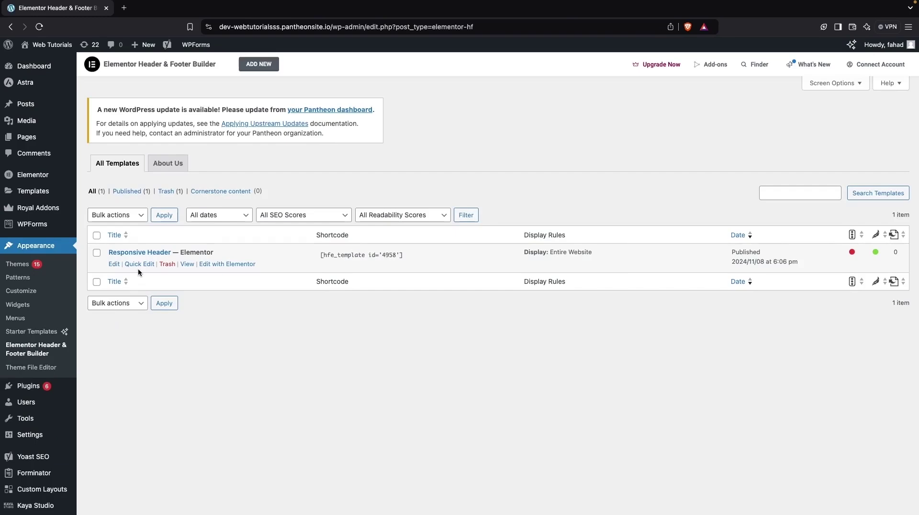
{"action": "left_click", "coordinate": [259, 67]}
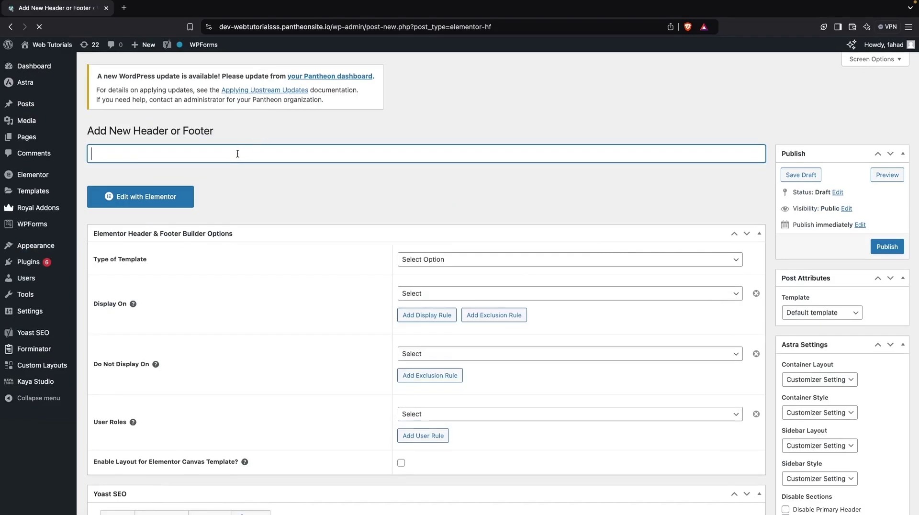
{"action": "type", "text": "Custom Footer"}
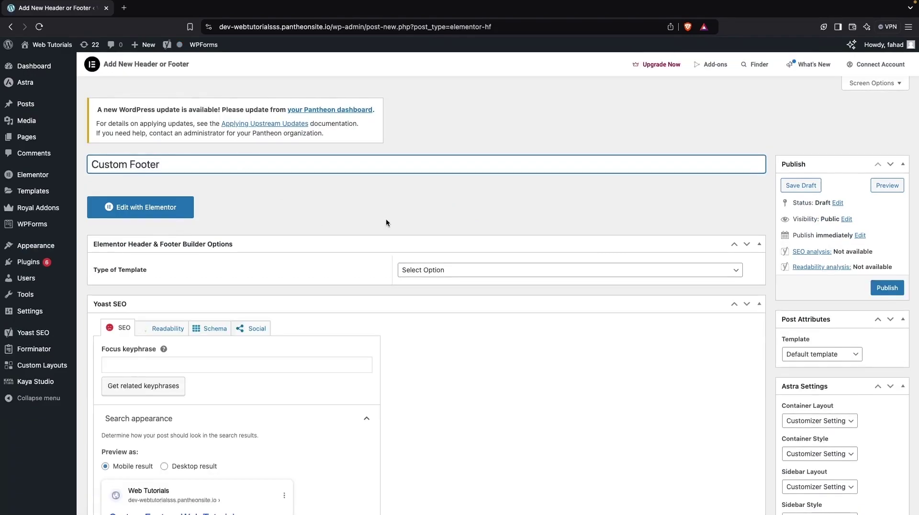
Step: Set the template type to Footer and display it on the Entire Website
{"action": "scroll", "coordinate": [395, 218], "scroll_direction": "down", "scroll_amount": 3}
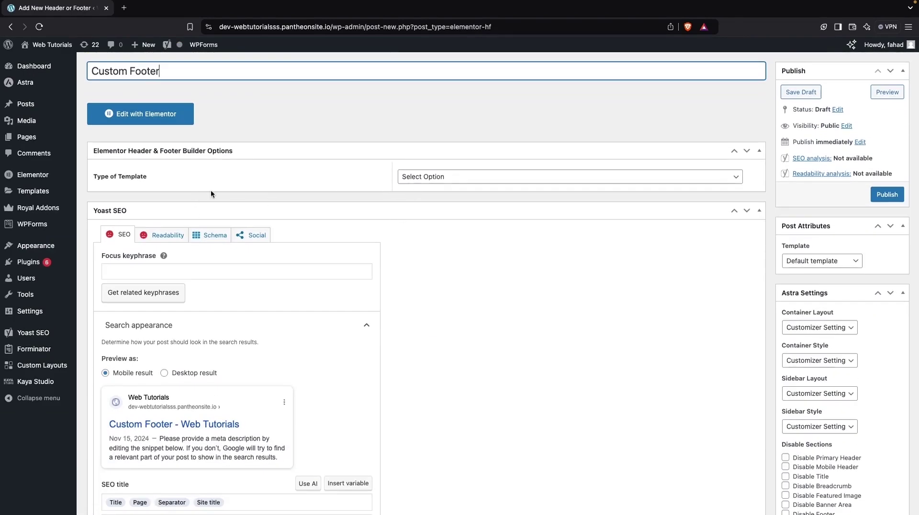
{"action": "left_click", "coordinate": [462, 177]}
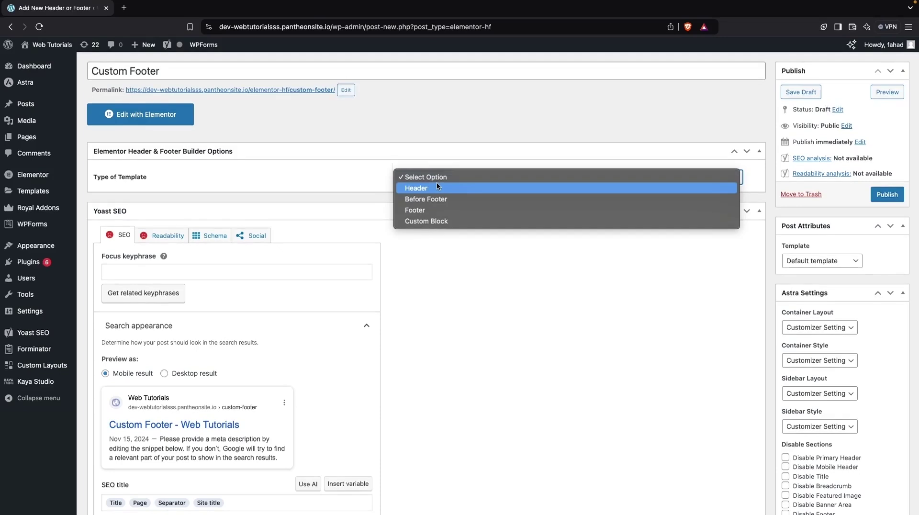
{"action": "left_click", "coordinate": [439, 210]}
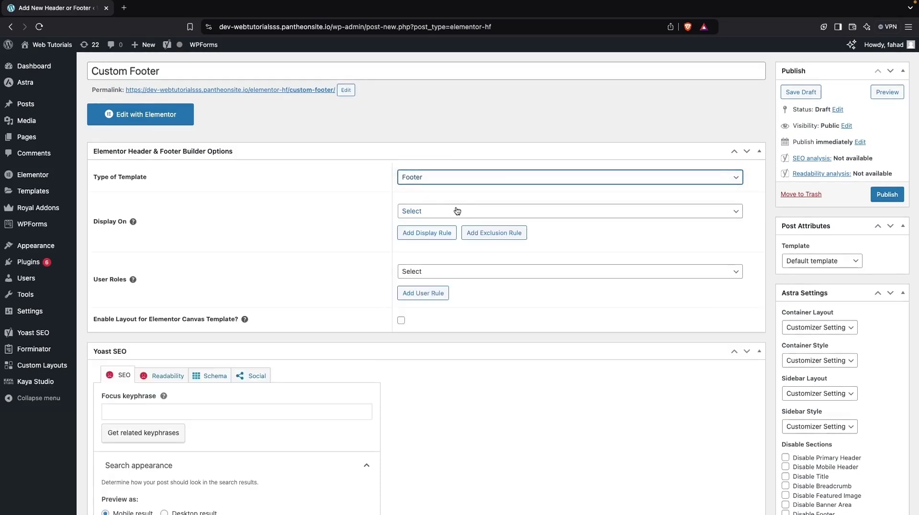
{"action": "left_click", "coordinate": [457, 211]}
{"action": "left_click", "coordinate": [449, 234]}
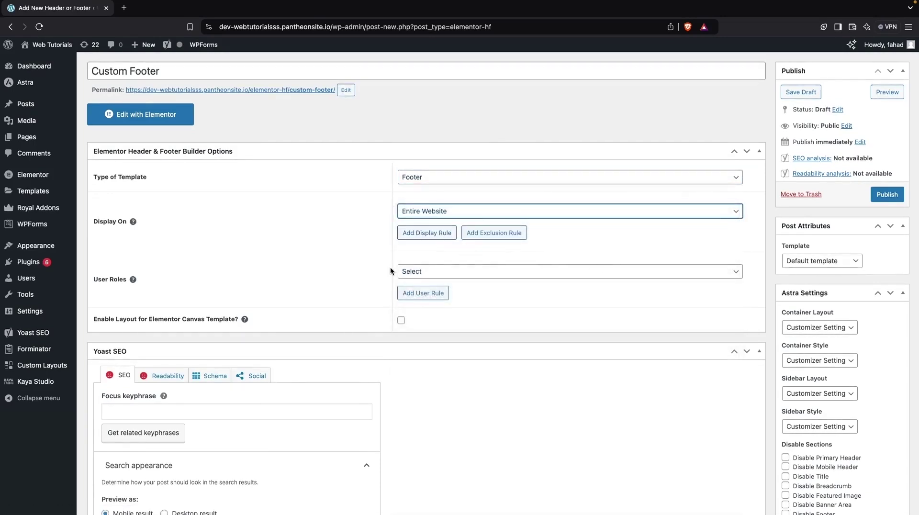
Step: Set the template's user roles to All and publish it
{"action": "left_click", "coordinate": [419, 276]}
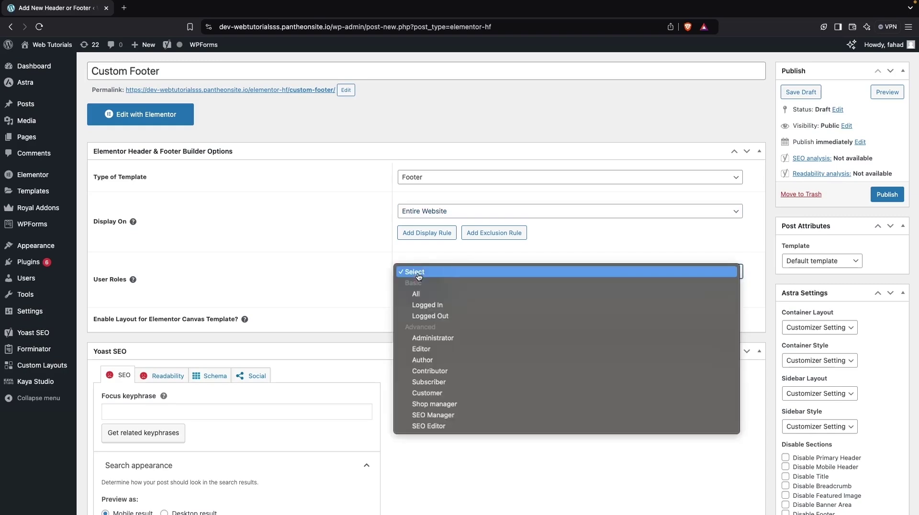
{"action": "left_click", "coordinate": [435, 294]}
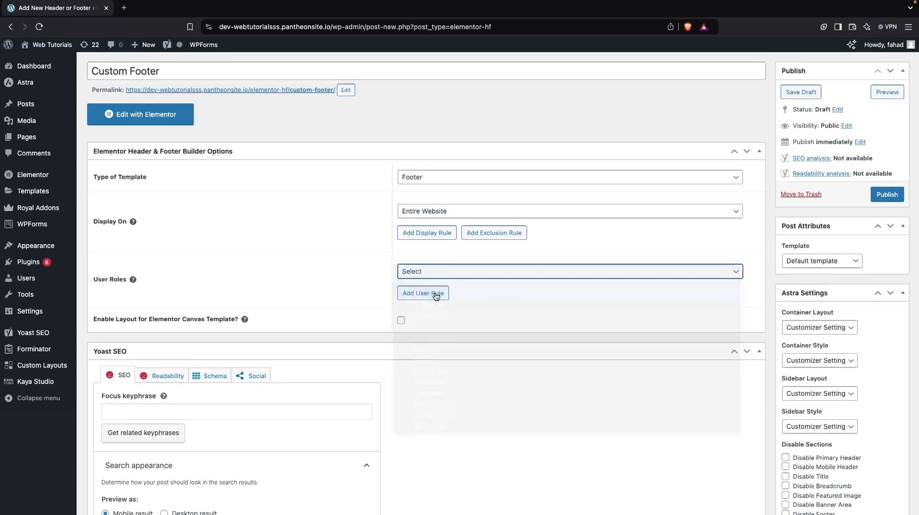
{"action": "left_click", "coordinate": [889, 195]}
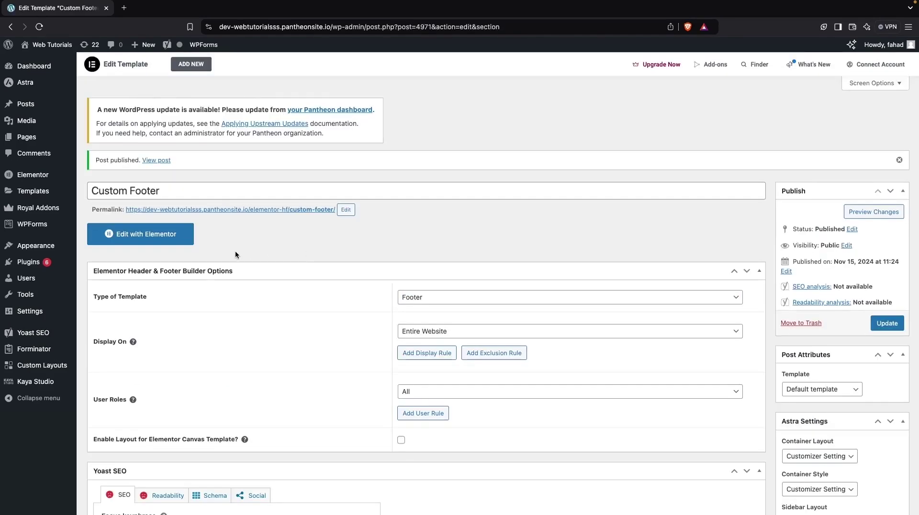
Step: Edit the footer with Elementor, adding a Flexbox container with four equal columns and its content width set to Full Width
{"action": "left_click", "coordinate": [172, 239]}
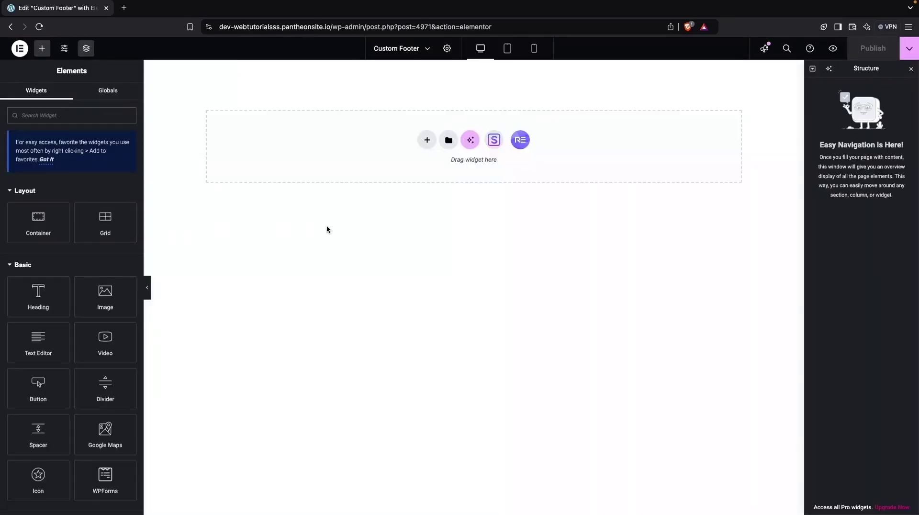
{"action": "left_click", "coordinate": [424, 141]}
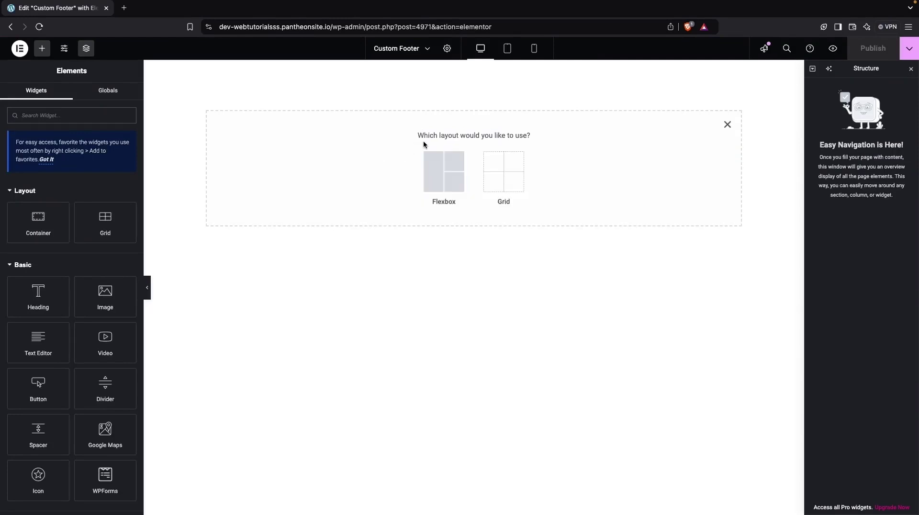
{"action": "left_click", "coordinate": [445, 184]}
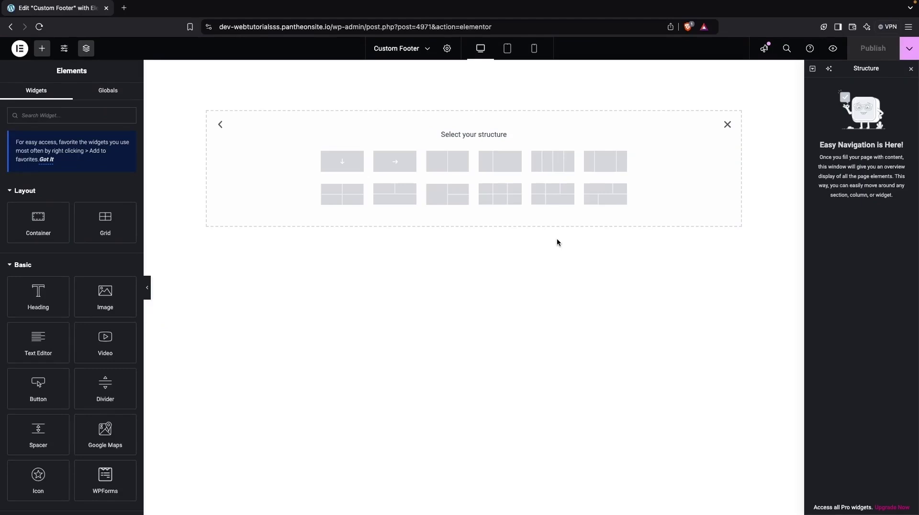
{"action": "left_click", "coordinate": [553, 166]}
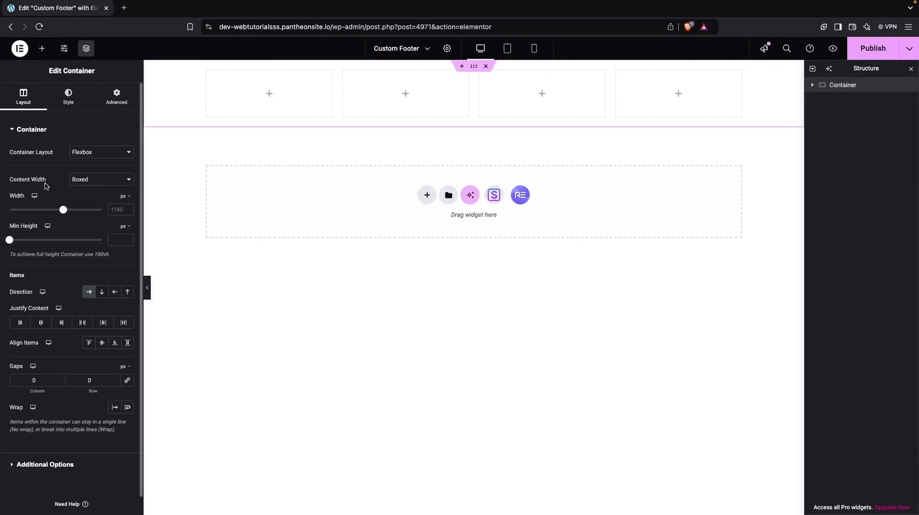
{"action": "left_click", "coordinate": [89, 185]}
{"action": "left_click", "coordinate": [93, 190]}
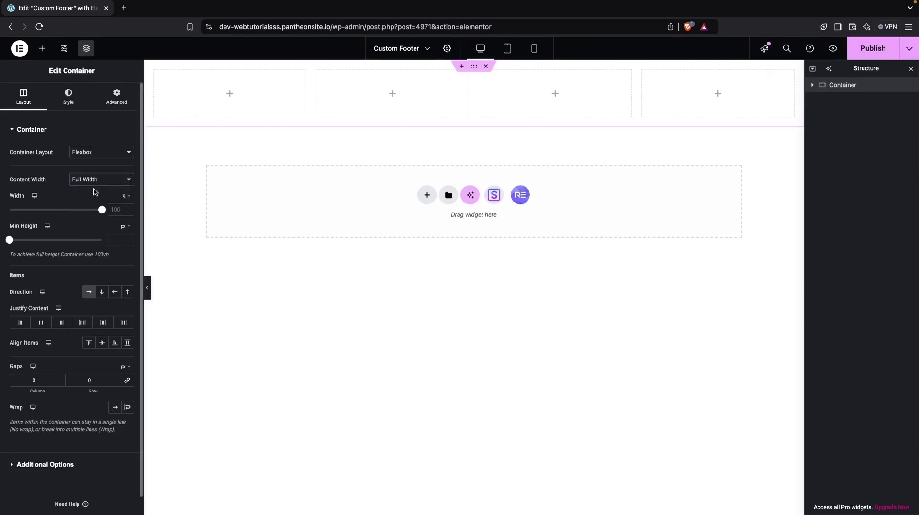
Step: Add a Heading widget reading "Quick Links" to the first column of the container
{"action": "left_click", "coordinate": [42, 48]}
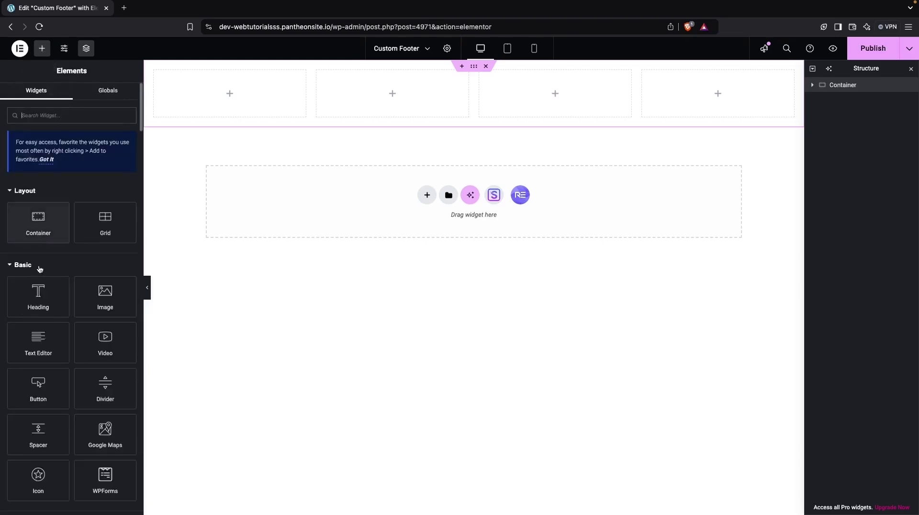
{"action": "left_click_drag", "start_coordinate": [36, 289], "coordinate": [212, 83]}
{"action": "triple_click", "coordinate": [48, 163]}
{"action": "type", "text": "Q"}
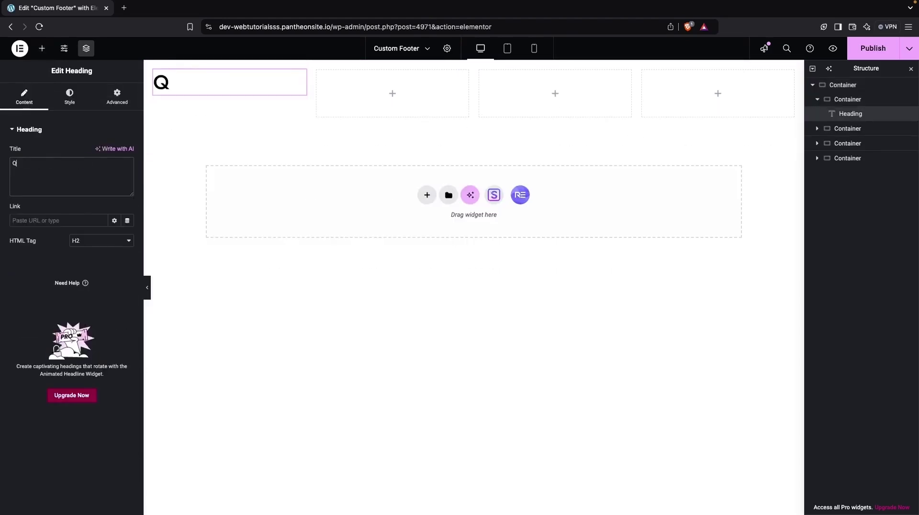
{"action": "type", "text": "uick Links"}
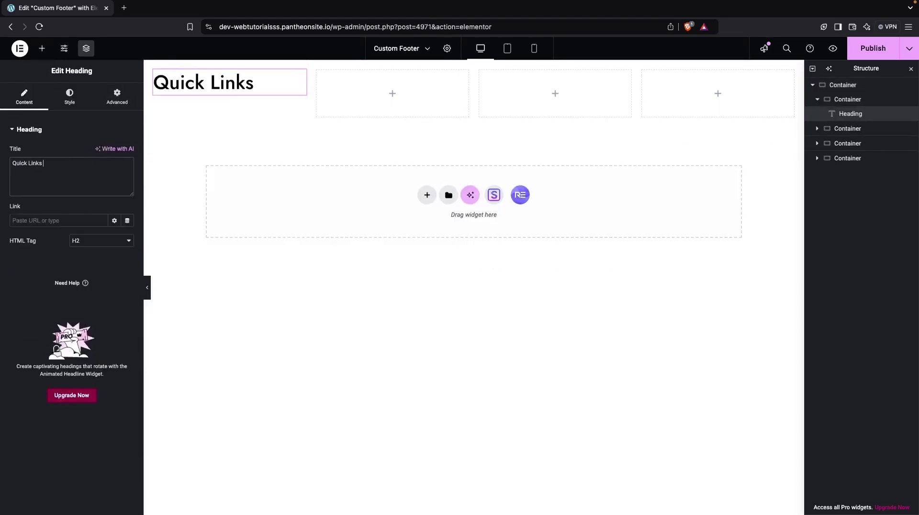
Step: Add an Icon List widget below the Quick Links heading in the first column
{"action": "left_click", "coordinate": [41, 49]}
{"action": "type", "text": "ico"}
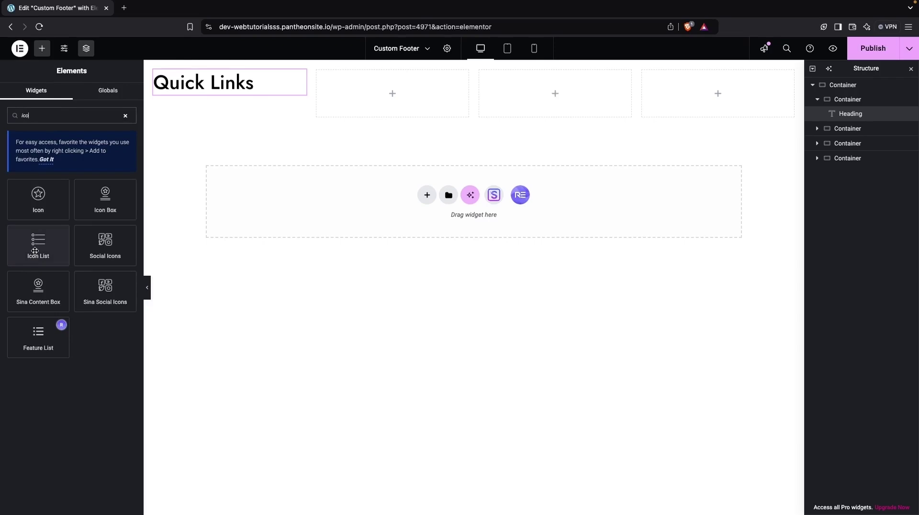
{"action": "left_click_drag", "start_coordinate": [35, 250], "coordinate": [219, 96]}
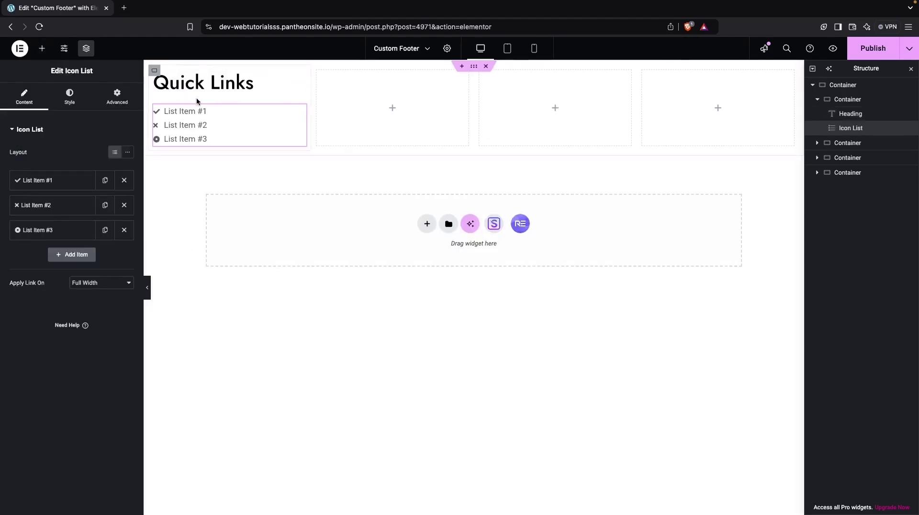
Step: Rename the first icon list item to "Home" and remove its icon
{"action": "left_click", "coordinate": [65, 182]}
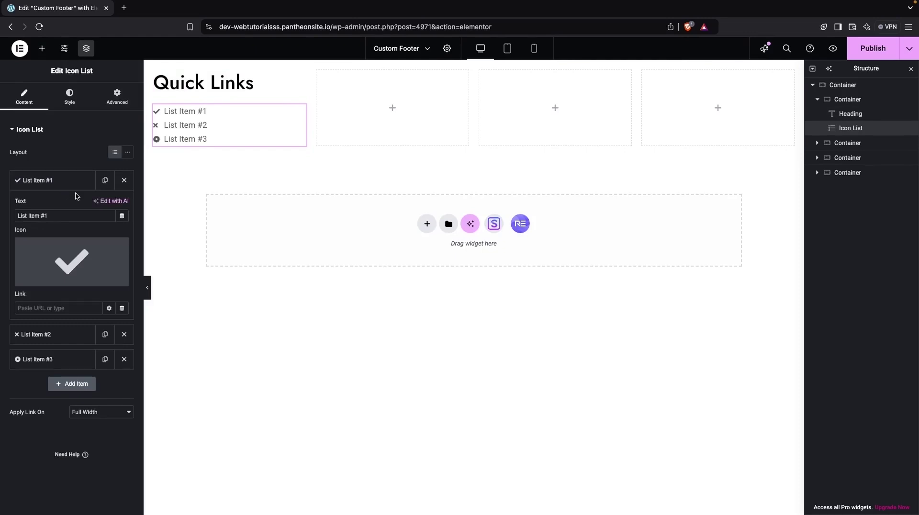
{"action": "triple_click", "coordinate": [58, 218]}
{"action": "type", "text": "Home"}
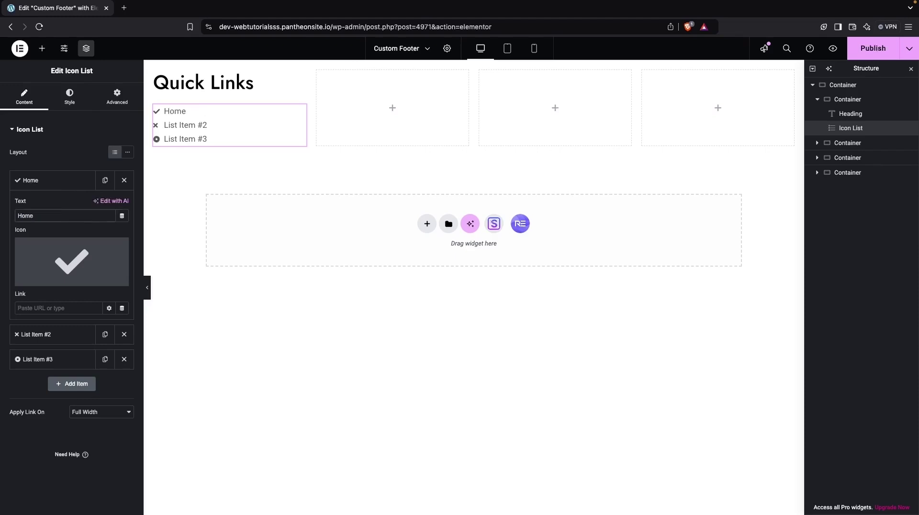
{"action": "left_click", "coordinate": [118, 252]}
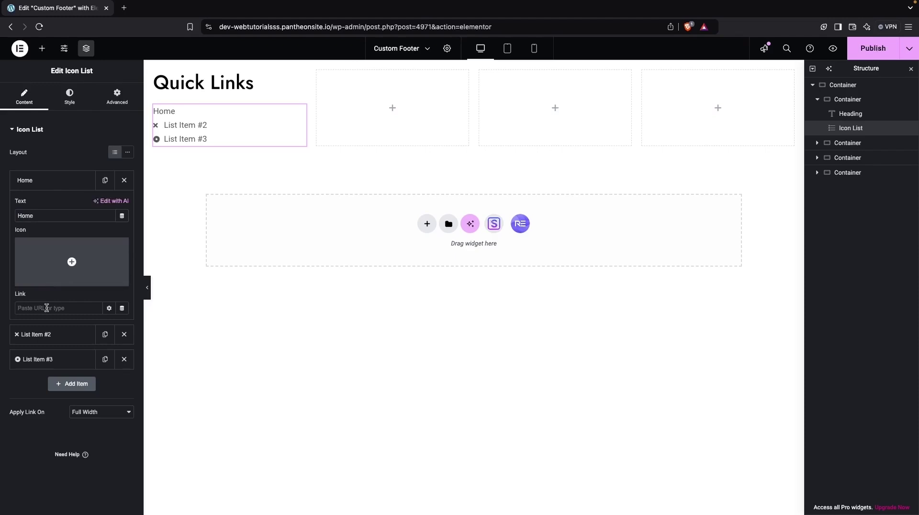
Step: Rename the second icon list item to "Service"
{"action": "left_click", "coordinate": [57, 335]}
{"action": "triple_click", "coordinate": [69, 236]}
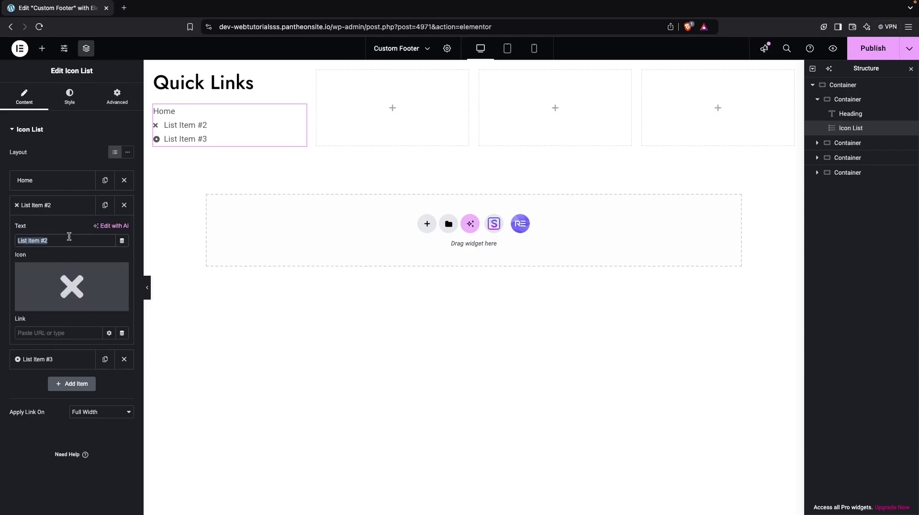
{"action": "type", "text": "Service"}
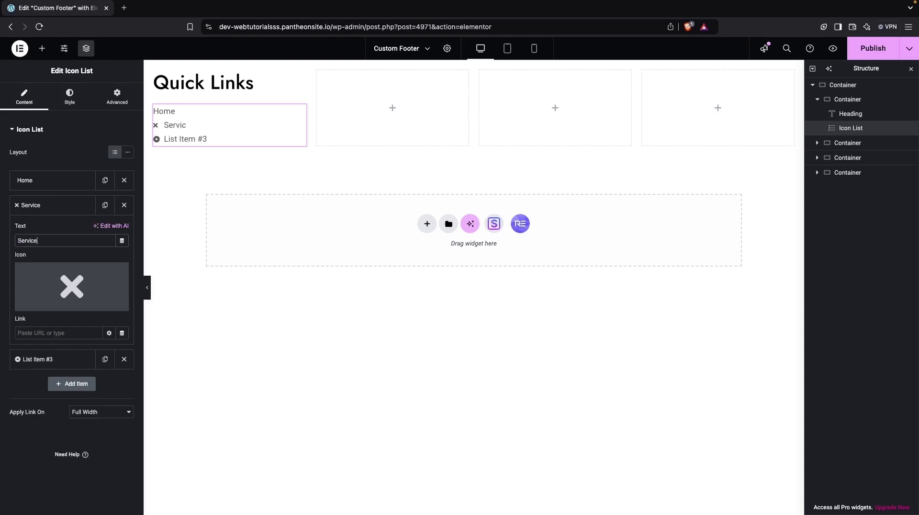
Step: Rename the third icon list item to "About us" and remove its icon
{"action": "left_click", "coordinate": [40, 355]}
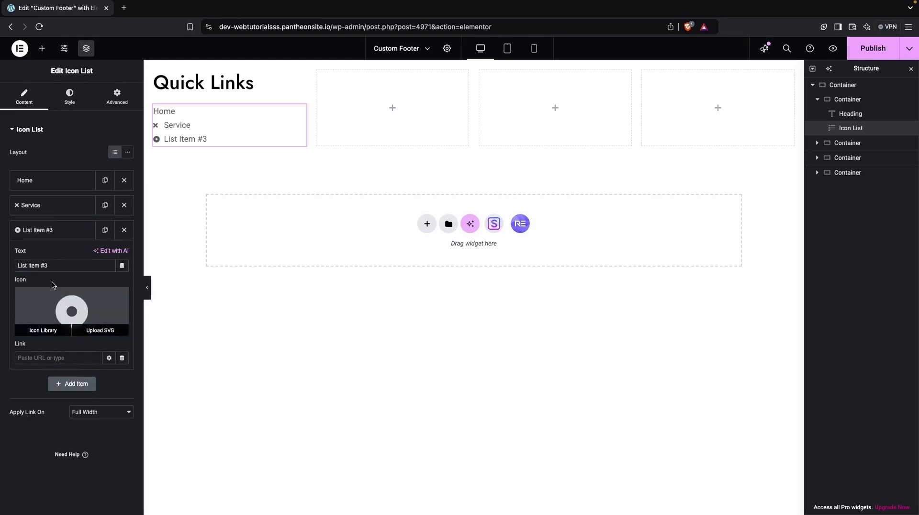
{"action": "triple_click", "coordinate": [57, 266]}
{"action": "type", "text": "About is"}
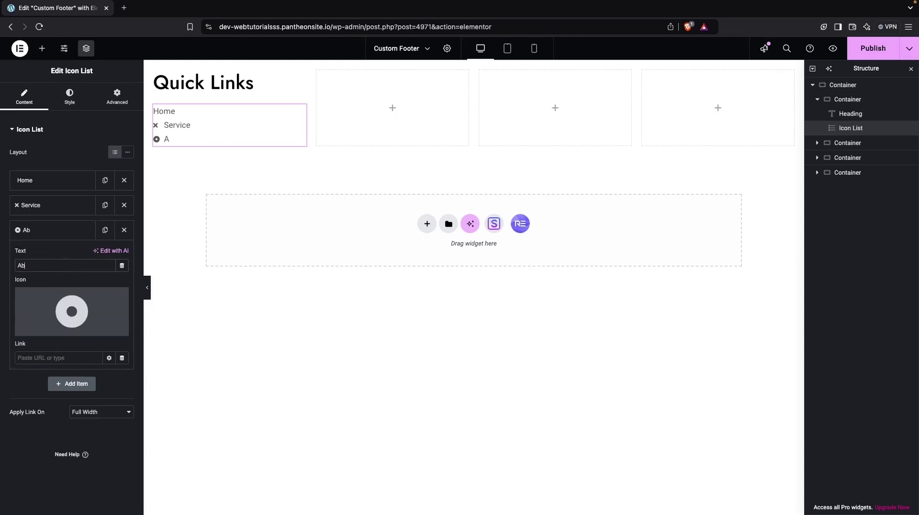
{"action": "key", "text": "BackSpace"}
{"action": "type", "text": "us"}
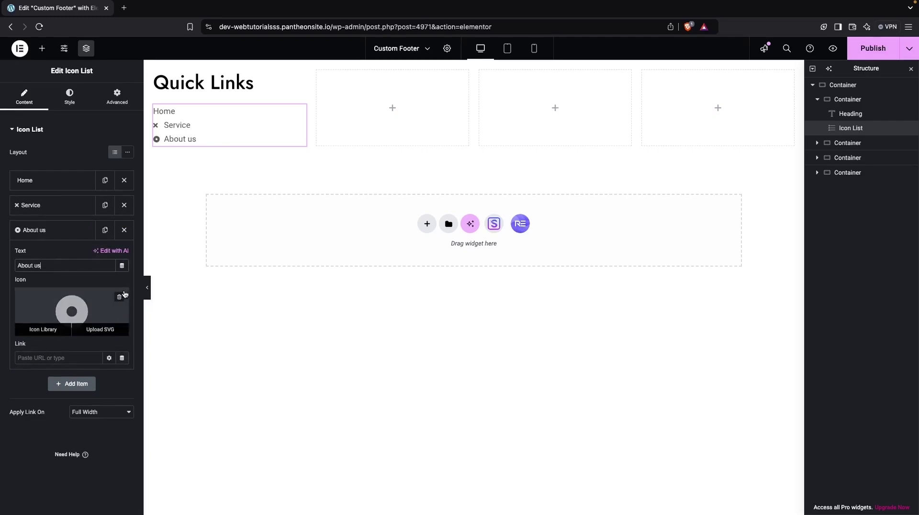
{"action": "left_click", "coordinate": [122, 296]}
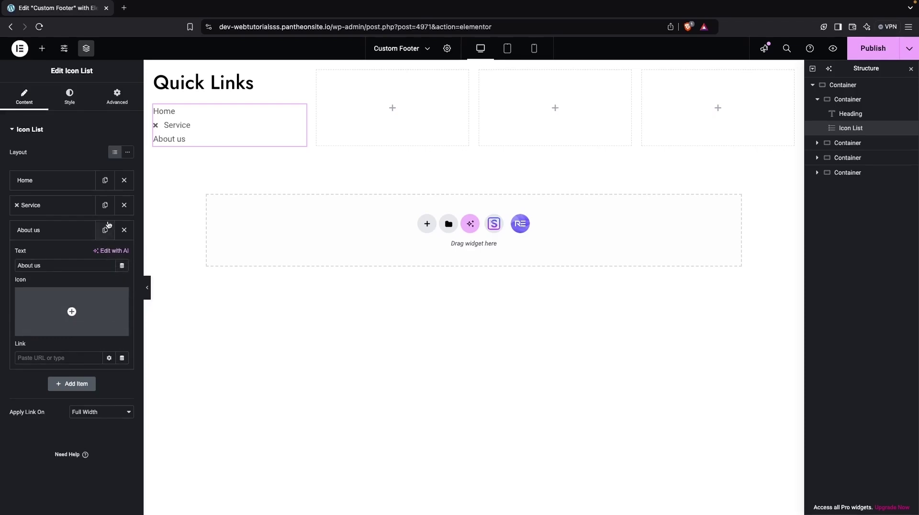
Step: Remove the icon from the Service list item and open the Home item's settings
{"action": "left_click", "coordinate": [82, 209]}
{"action": "left_click", "coordinate": [122, 271]}
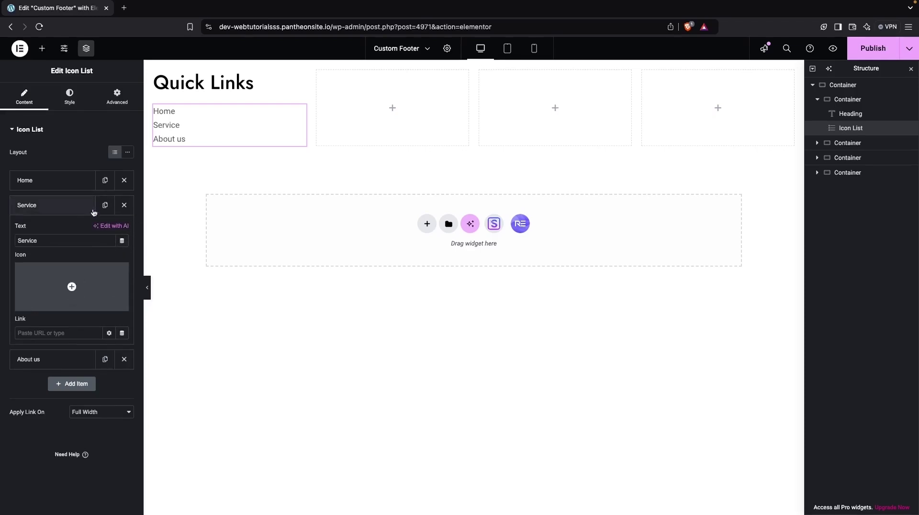
{"action": "left_click", "coordinate": [92, 184]}
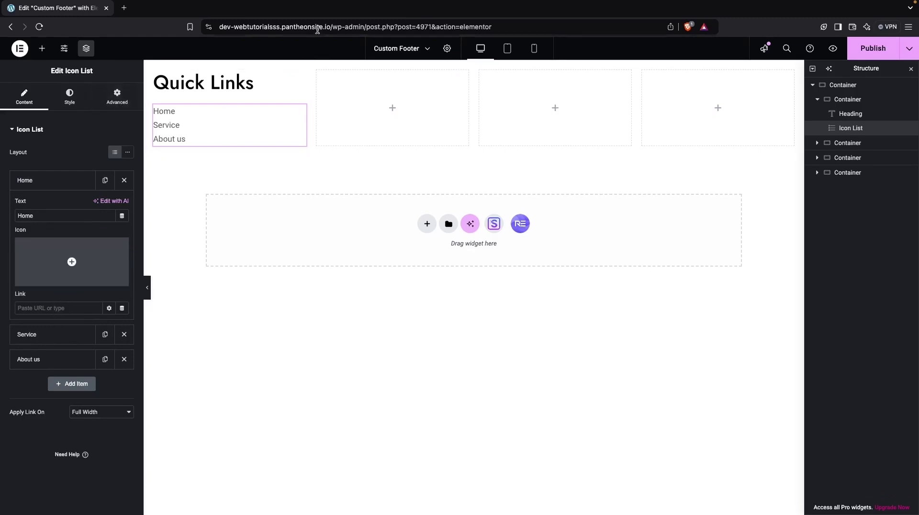
{"action": "left_click_drag", "start_coordinate": [332, 25], "coordinate": [205, 27]}
{"action": "key", "text": "super+c"}
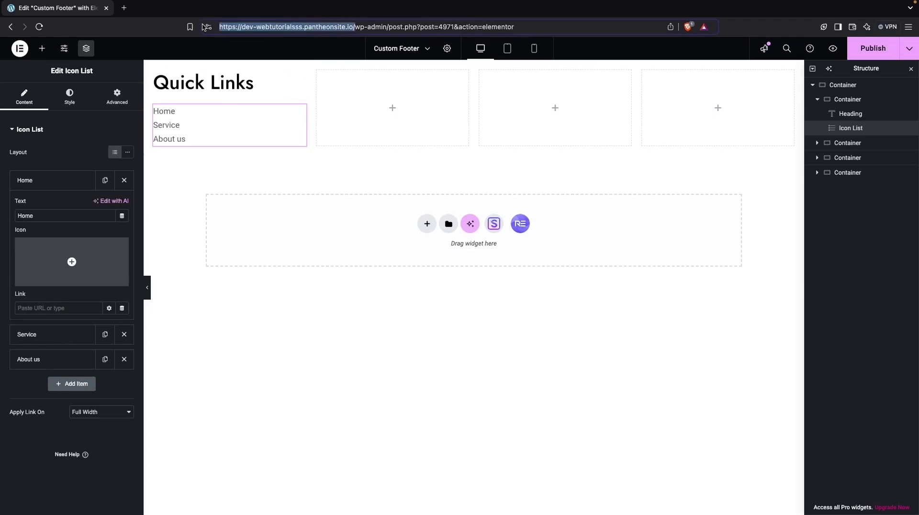
{"action": "left_click", "coordinate": [69, 309]}
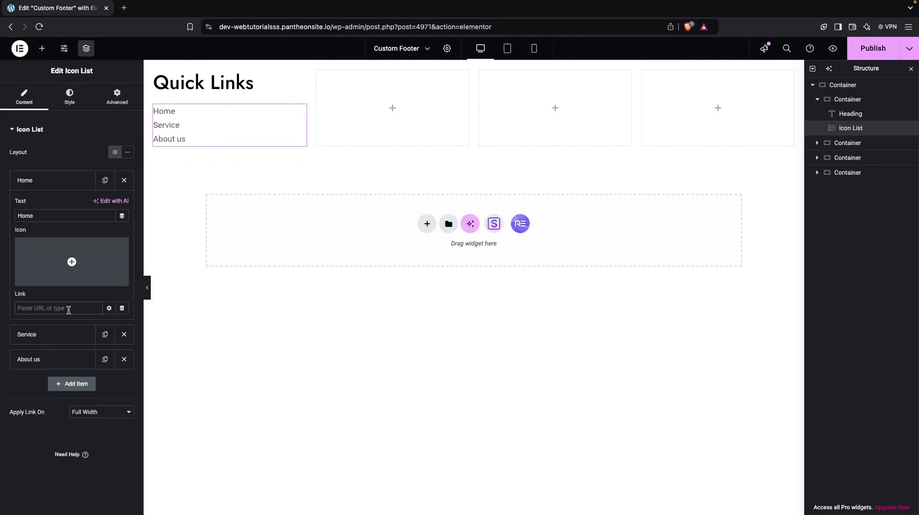
{"action": "key", "text": "super+v"}
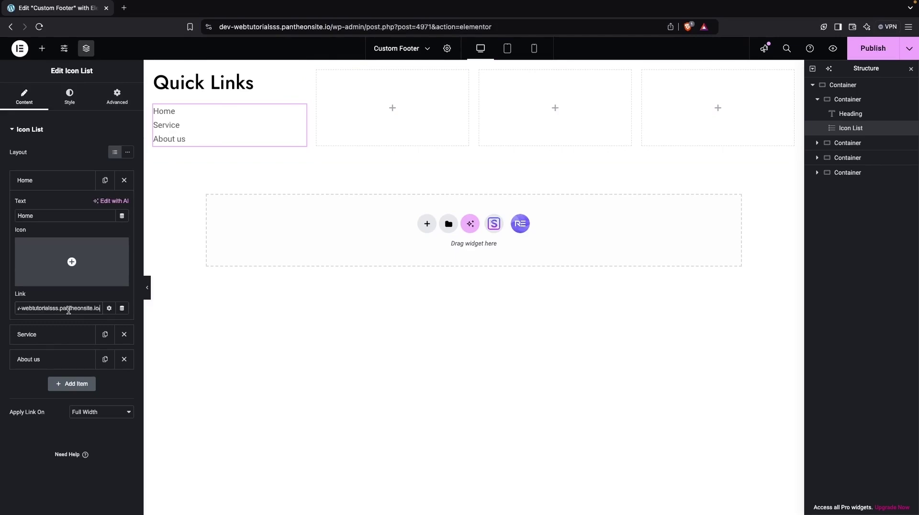
Step: Set the link of the About us list item to #about-us
{"action": "left_click", "coordinate": [66, 335]}
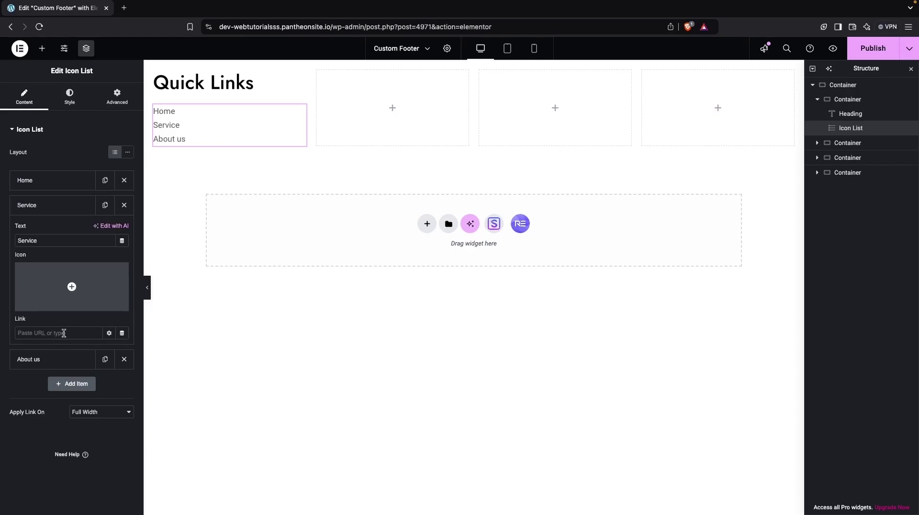
{"action": "left_click", "coordinate": [56, 365]}
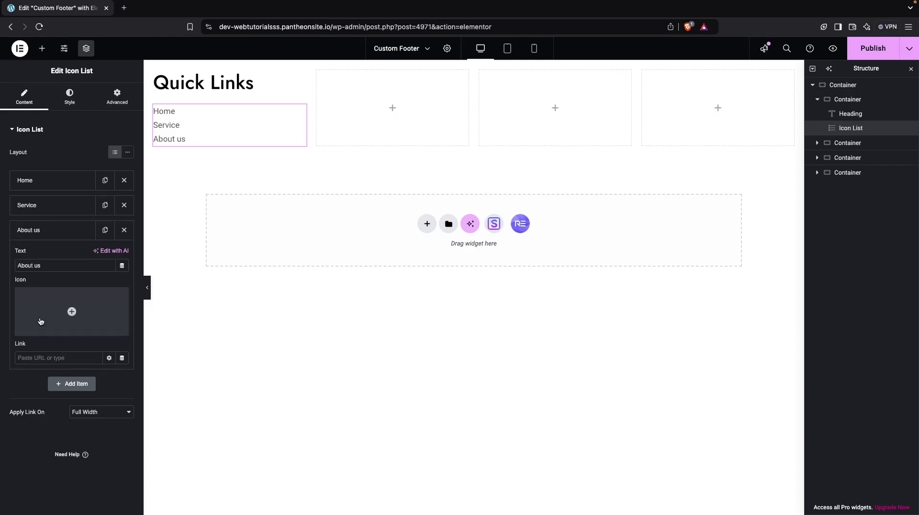
{"action": "left_click", "coordinate": [35, 358]}
{"action": "type", "text": "#"}
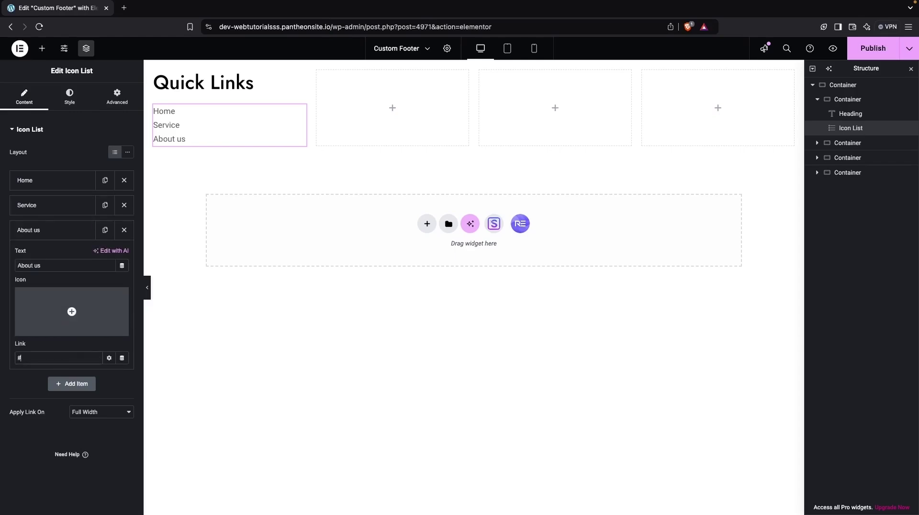
{"action": "type", "text": "about-us"}
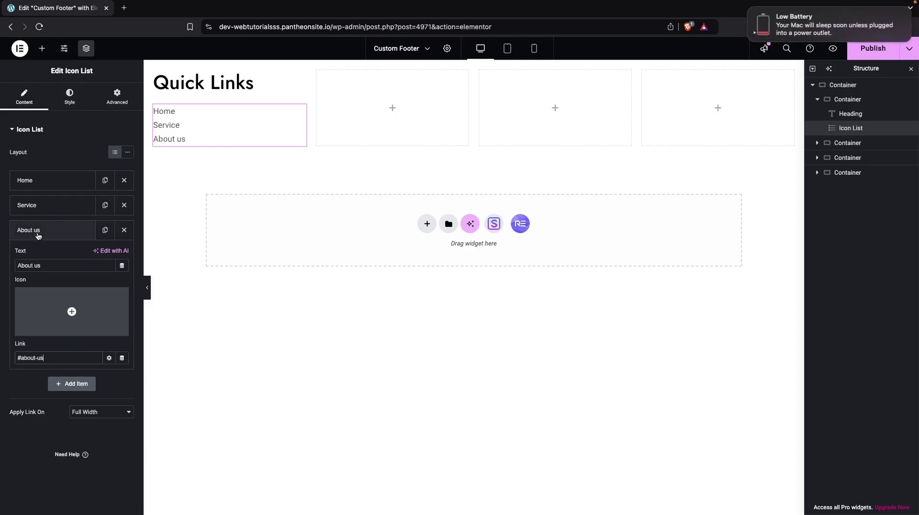
Step: Set the link of the Service list item to #service
{"action": "left_click", "coordinate": [37, 205]}
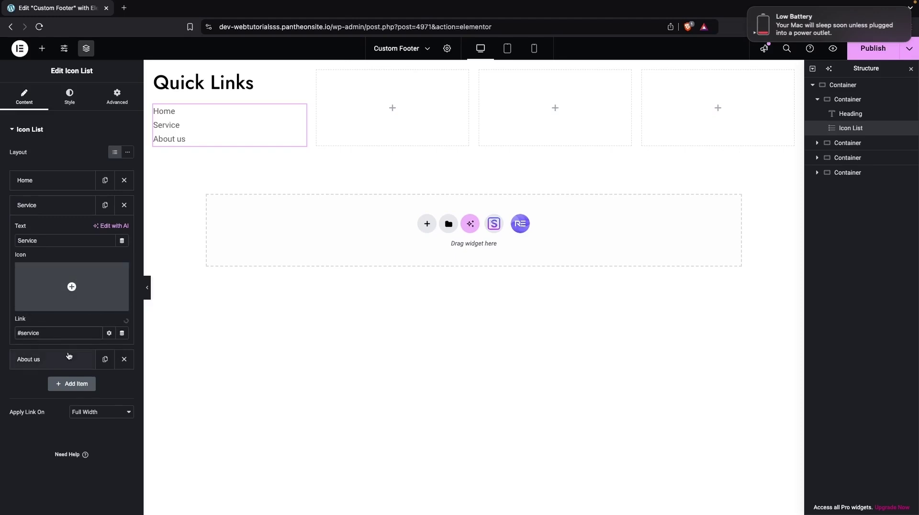
{"action": "left_click", "coordinate": [53, 331]}
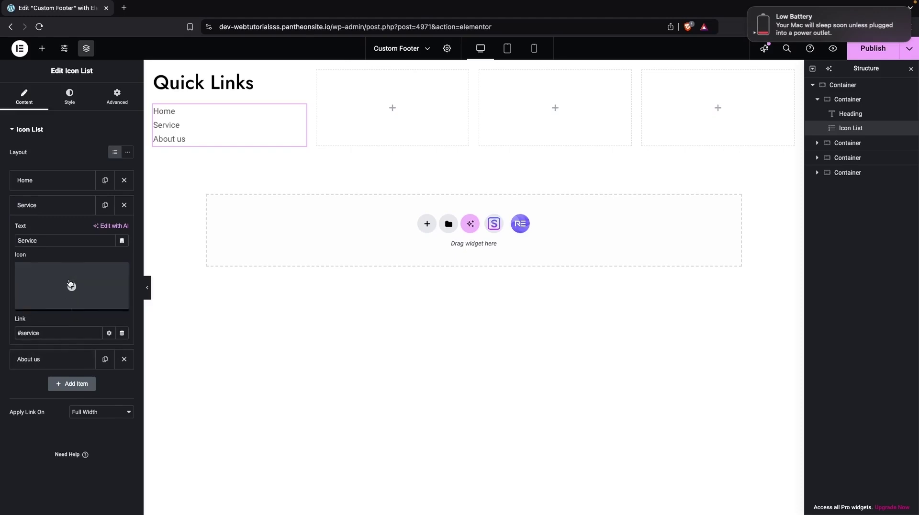
{"action": "mouse_move", "coordinate": [62, 308]}
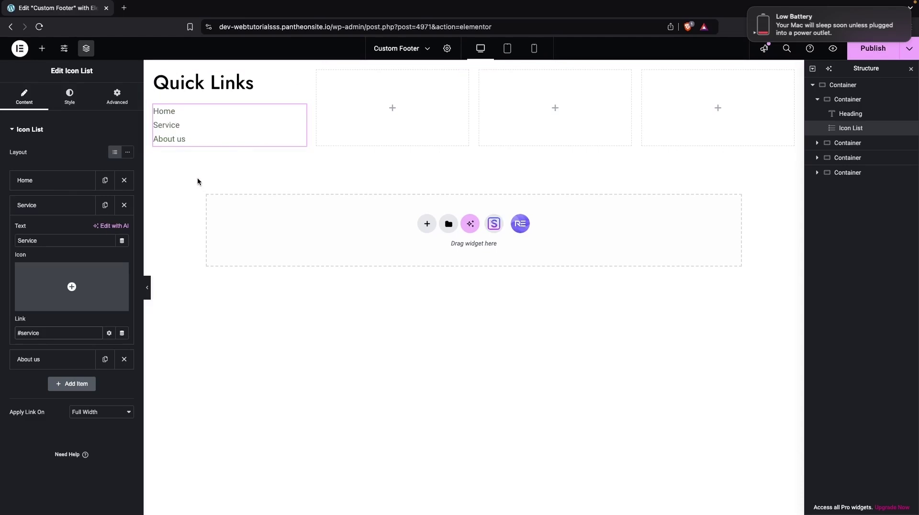
Step: Set the space between the icon list's items to 15 px
{"action": "left_click", "coordinate": [74, 104]}
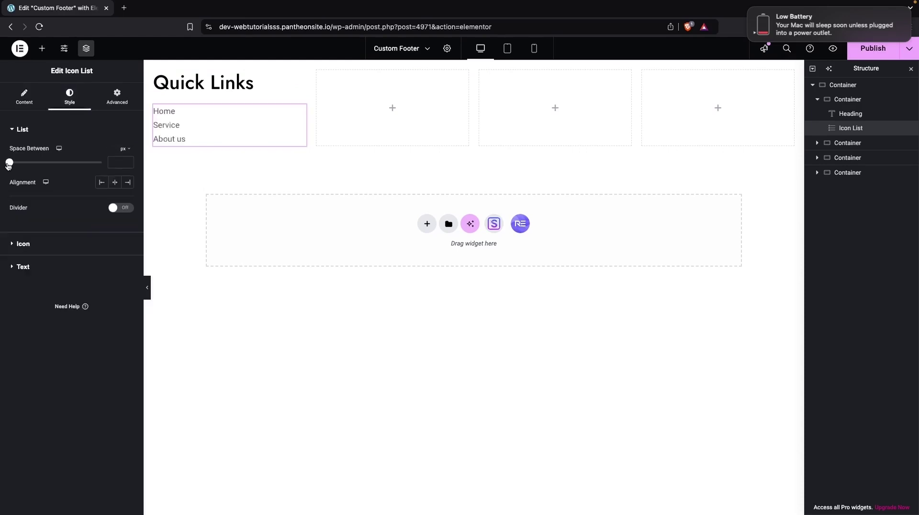
{"action": "left_click_drag", "start_coordinate": [9, 162], "coordinate": [45, 162]}
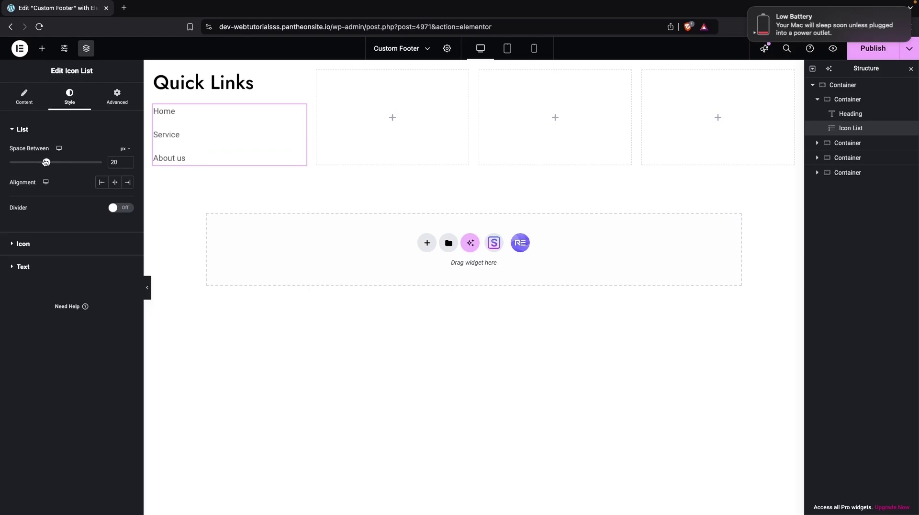
{"action": "mouse_move", "coordinate": [45, 162]}
{"action": "left_mouse_down"}
{"action": "mouse_move", "coordinate": [27, 162]}
{"action": "mouse_move", "coordinate": [36, 160]}
{"action": "left_mouse_up"}
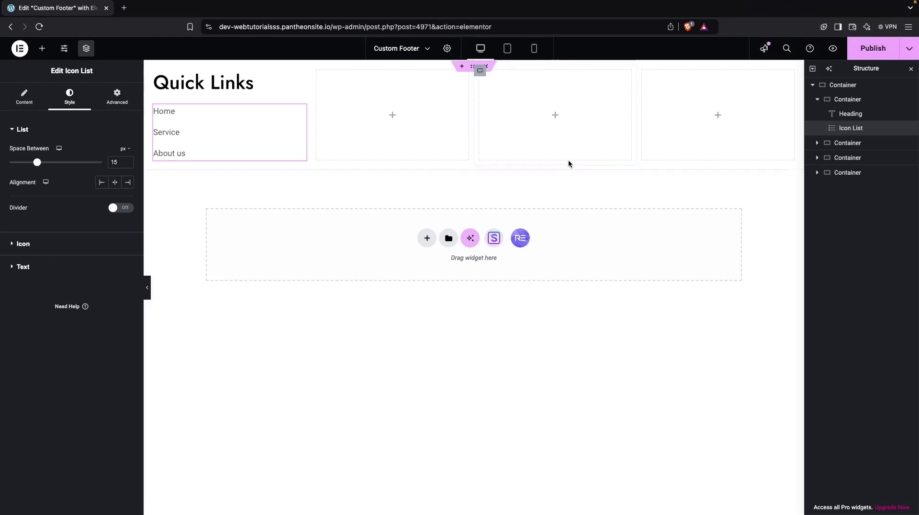
Step: Try the divider between the list items, turn it off again, and open the icon list's text style settings
{"action": "left_click", "coordinate": [119, 208]}
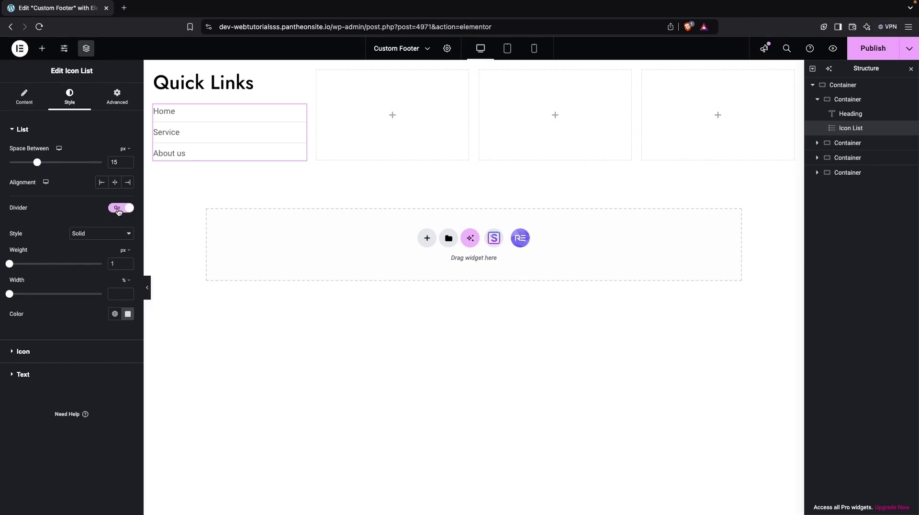
{"action": "left_click", "coordinate": [119, 209]}
{"action": "left_click", "coordinate": [11, 268]}
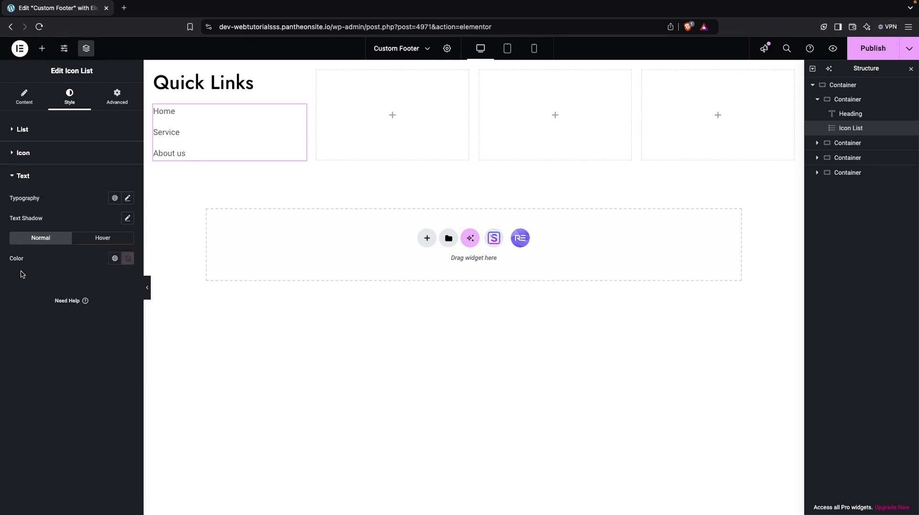
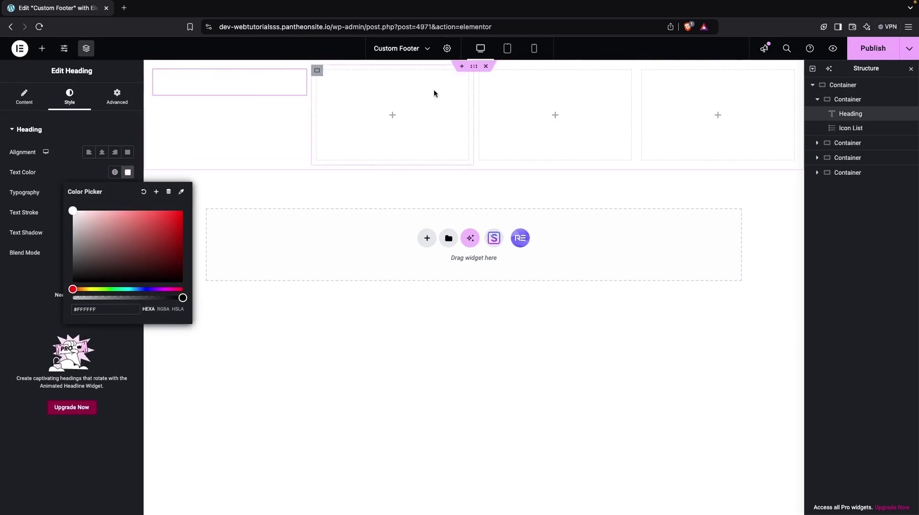
Step: Give the outer footer container a classic background in near-black #020202
{"action": "left_click", "coordinate": [477, 69]}
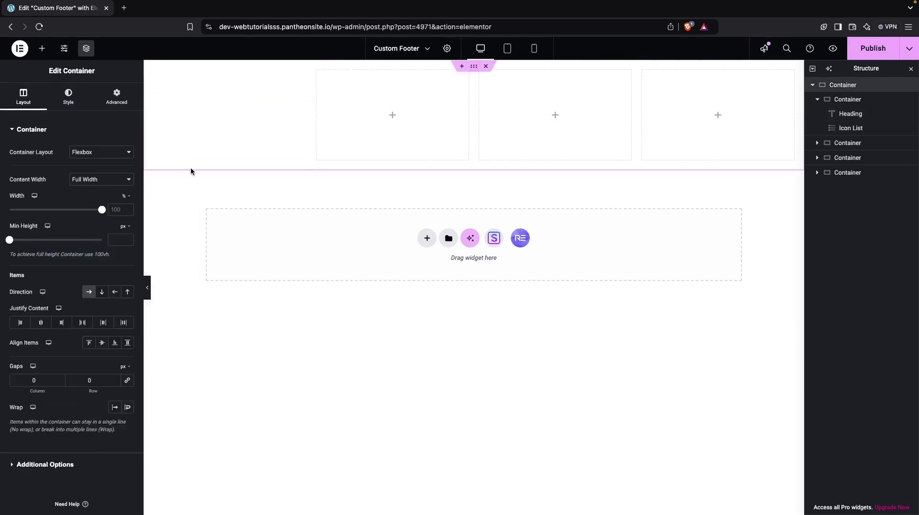
{"action": "left_click", "coordinate": [65, 98]}
{"action": "left_click", "coordinate": [89, 173]}
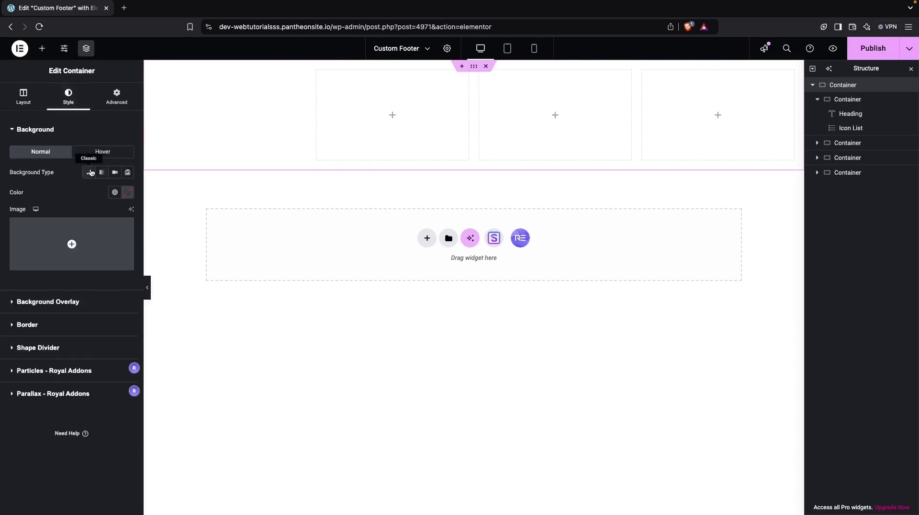
{"action": "left_click", "coordinate": [128, 193]}
{"action": "left_click_drag", "start_coordinate": [103, 241], "coordinate": [62, 305]}
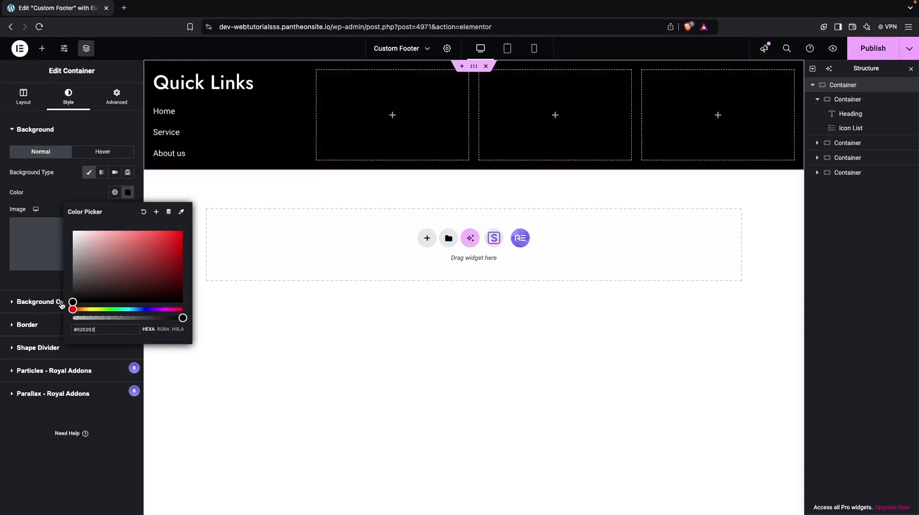
{"action": "left_click", "coordinate": [45, 239]}
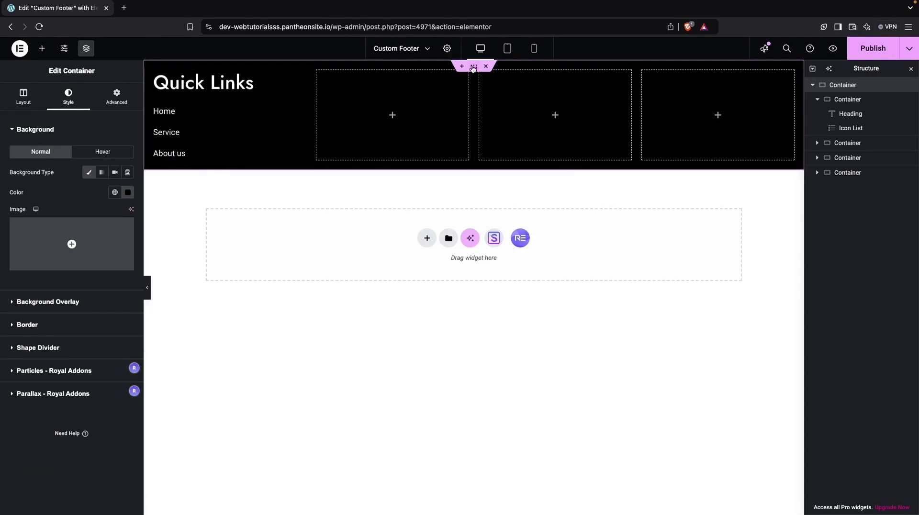
Step: Unlink the outer container's padding values and set its top padding to 20 px
{"action": "left_click", "coordinate": [115, 99]}
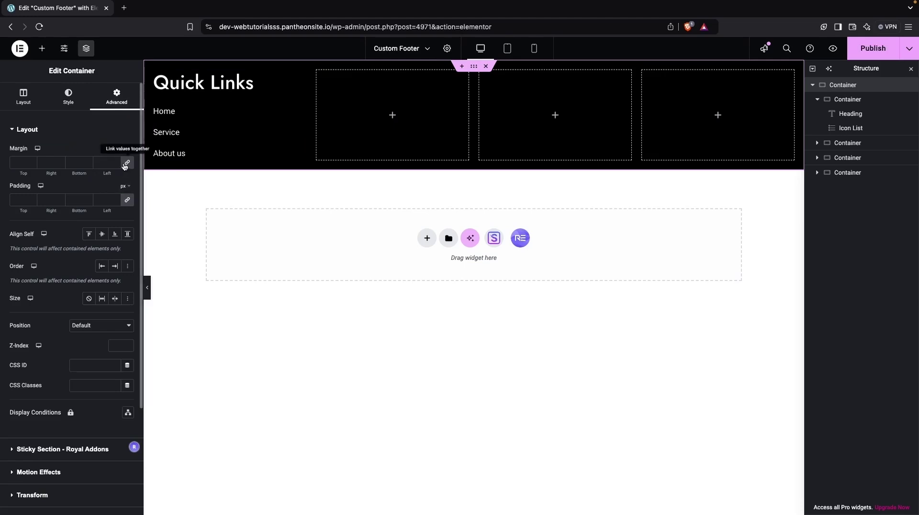
{"action": "left_click", "coordinate": [127, 200]}
{"action": "left_click", "coordinate": [19, 200]}
{"action": "type", "text": "20"}
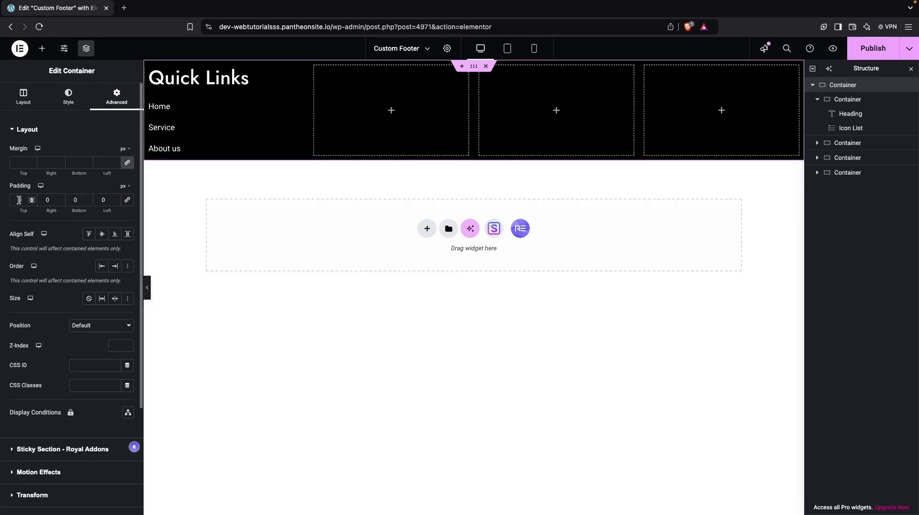
{"action": "key", "text": "BackSpace"}
{"action": "key", "text": "BackSpace"}
{"action": "type", "text": "40"}
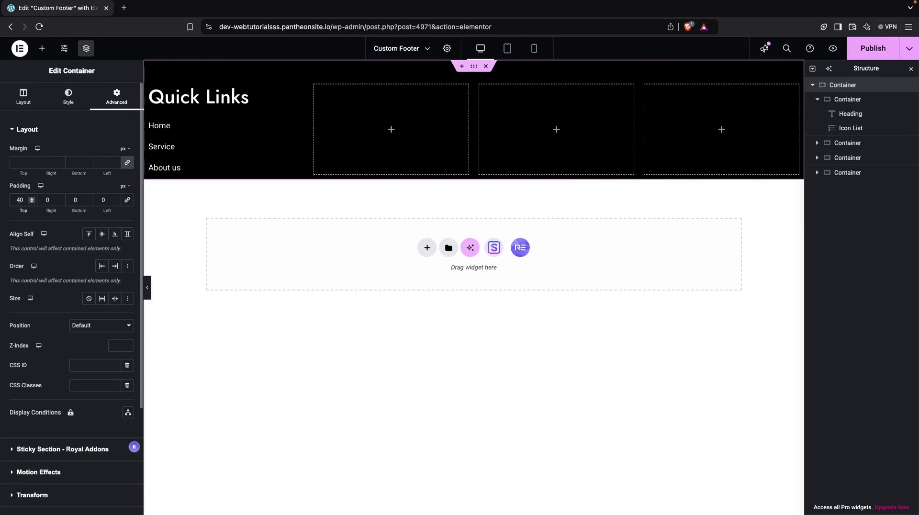
{"action": "key", "text": "BackSpace"}
{"action": "key", "text": "BackSpace"}
{"action": "type", "text": "20"}
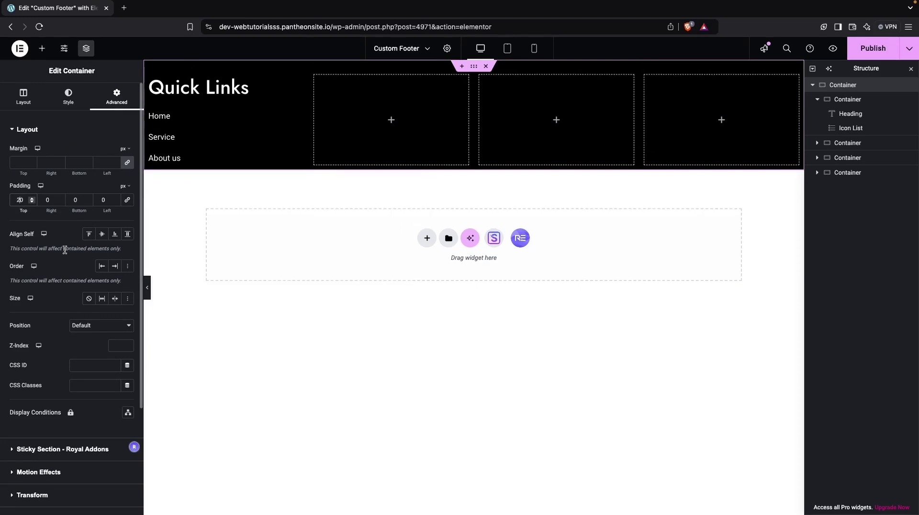
Step: Set the outer container's bottom padding to 40 px
{"action": "left_click", "coordinate": [73, 200]}
{"action": "key", "text": "BackSpace"}
{"action": "type", "text": "40"}
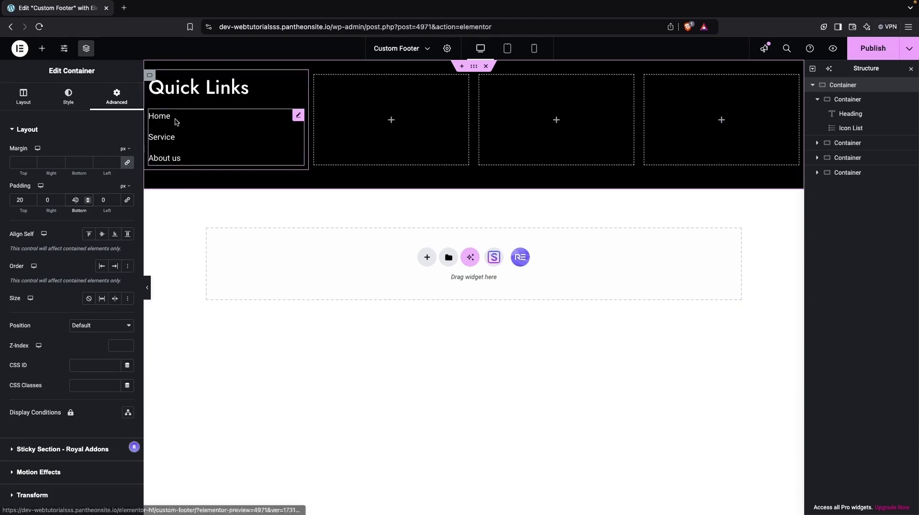
Step: Unlink the Quick Links column's padding and set 20 px on its left, top and bottom sides
{"action": "left_click", "coordinate": [150, 75]}
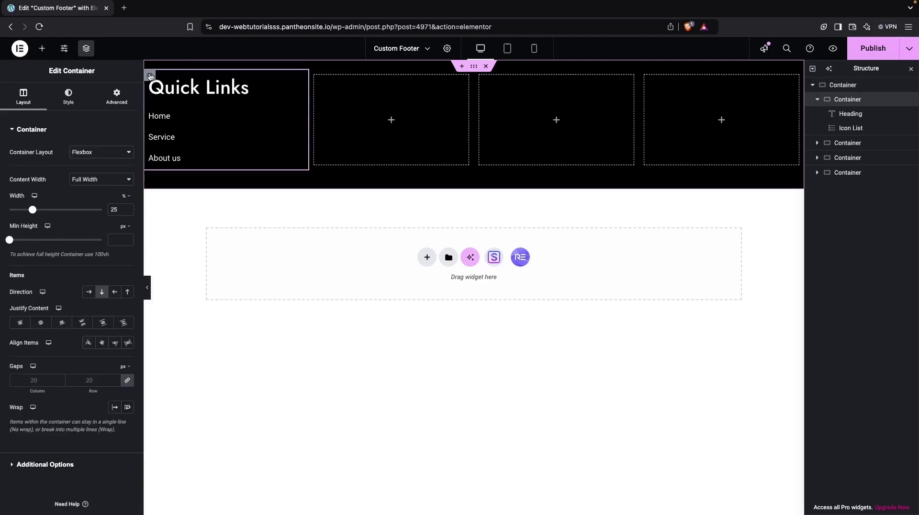
{"action": "left_click", "coordinate": [119, 97]}
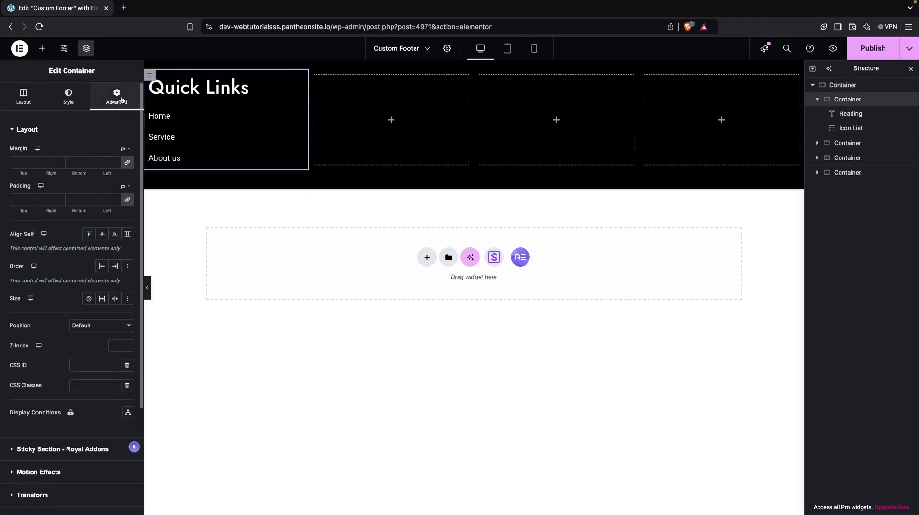
{"action": "left_click", "coordinate": [128, 200]}
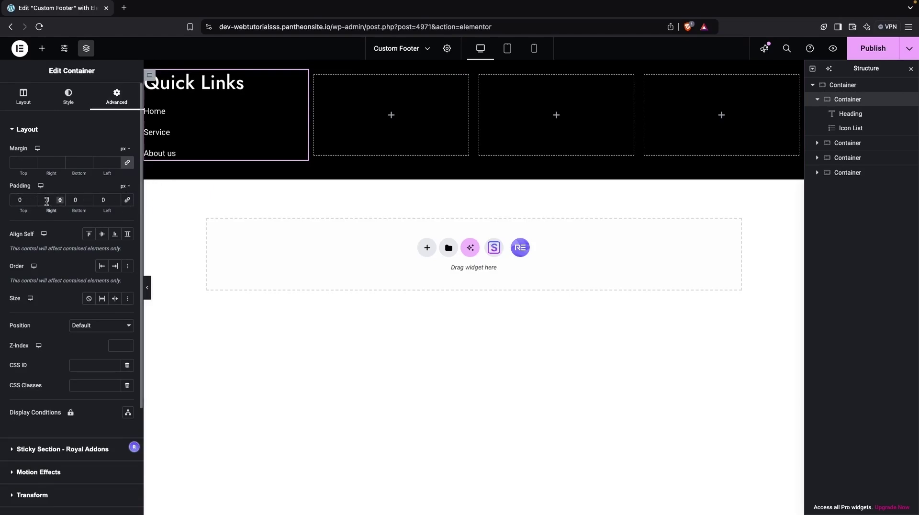
{"action": "left_click", "coordinate": [102, 200]}
{"action": "type", "text": "2"}
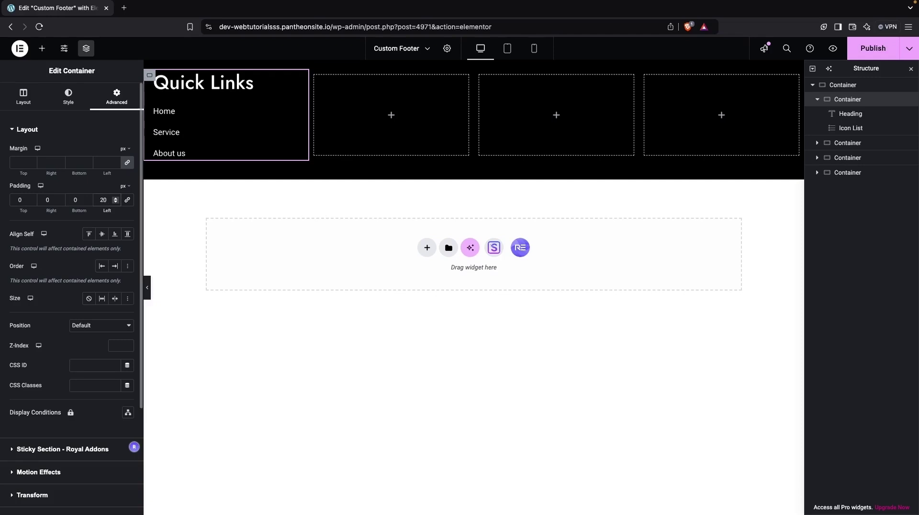
{"action": "left_click", "coordinate": [17, 201]}
{"action": "type", "text": "2"}
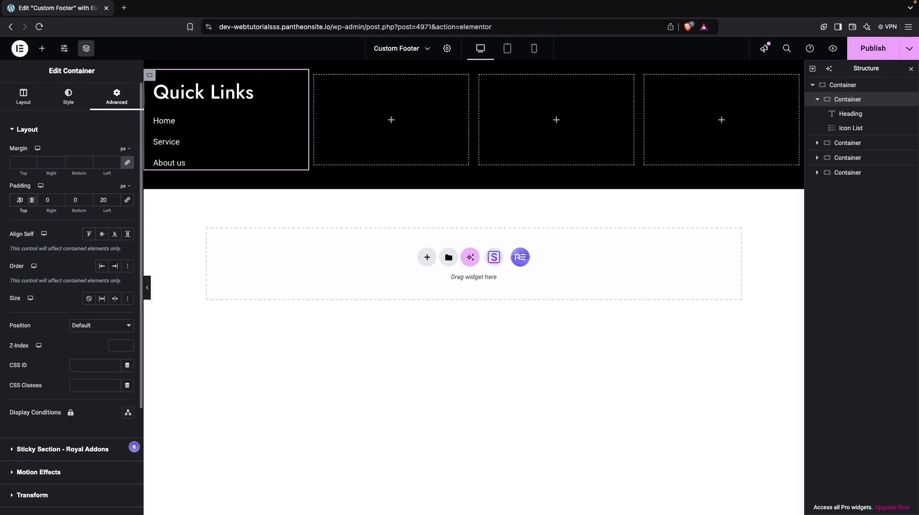
{"action": "left_click", "coordinate": [75, 200]}
{"action": "type", "text": "2"}
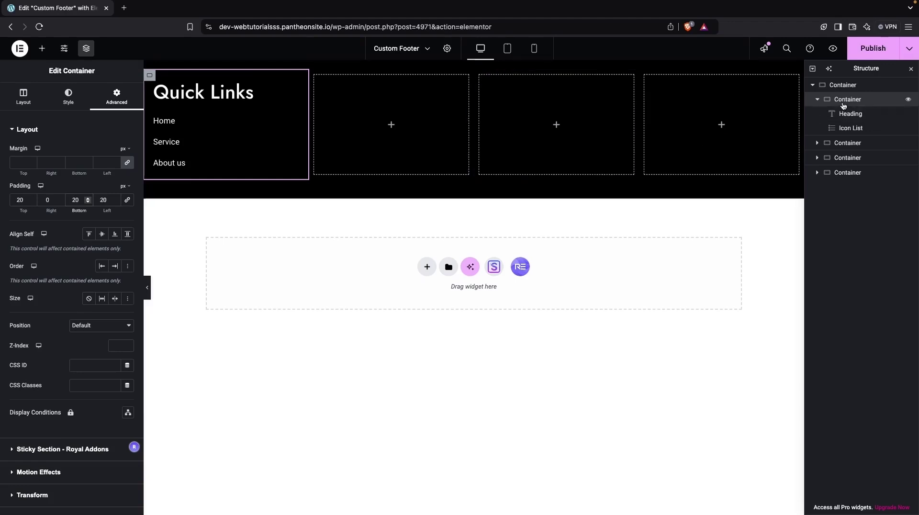
Step: Delete the three empty column containers beside the Quick Links column
{"action": "right_click", "coordinate": [850, 176]}
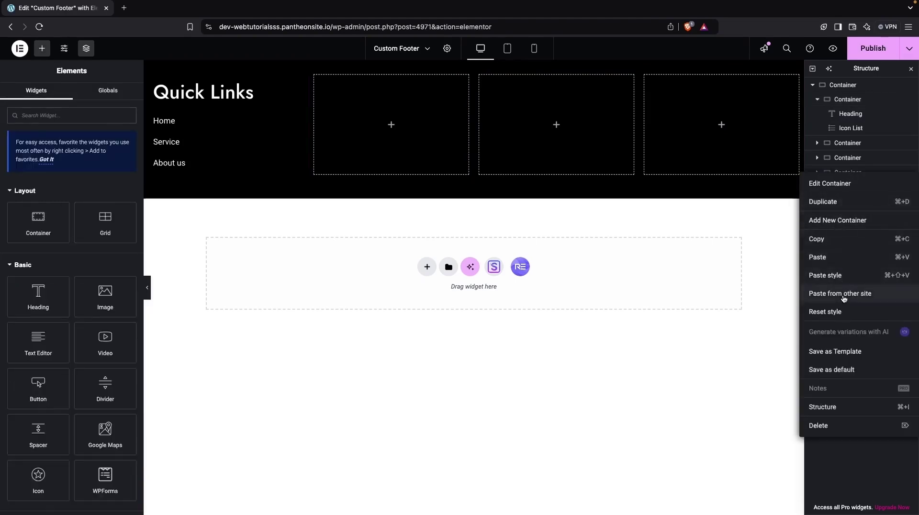
{"action": "left_click", "coordinate": [841, 426]}
{"action": "right_click", "coordinate": [868, 167]}
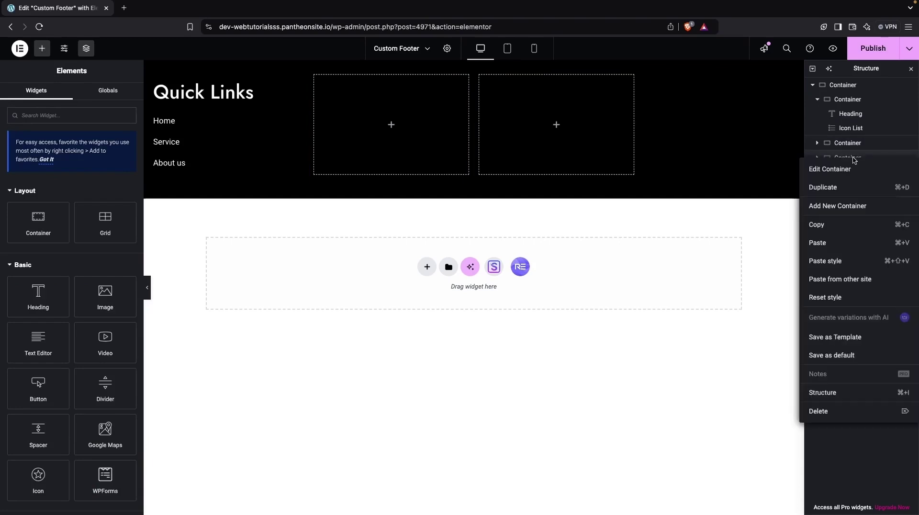
{"action": "left_click", "coordinate": [843, 416]}
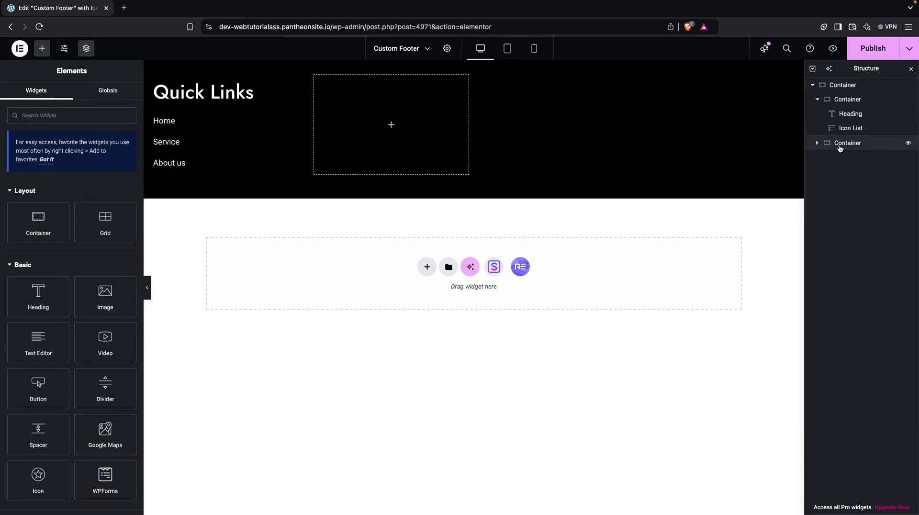
{"action": "right_click", "coordinate": [841, 145]}
{"action": "left_click", "coordinate": [826, 407]}
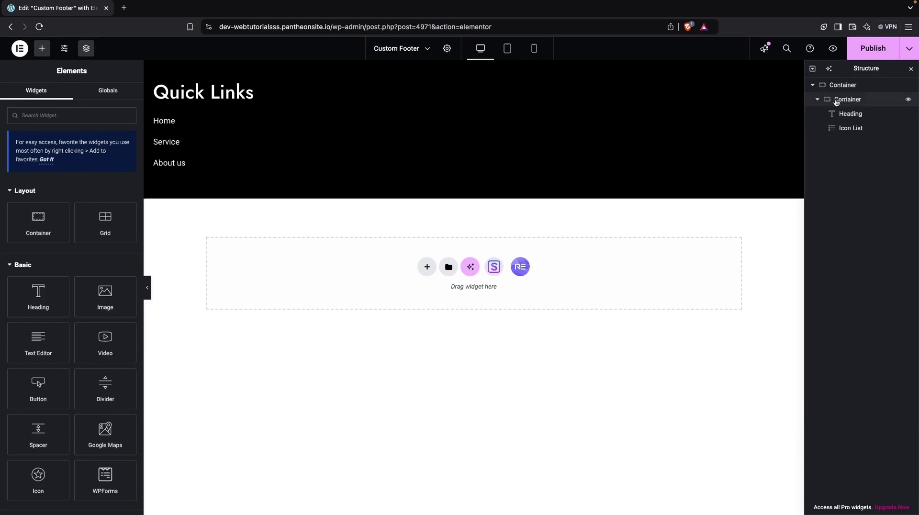
Step: Duplicate the Quick Links column container three times to make four identical footer columns
{"action": "left_click", "coordinate": [837, 102]}
{"action": "right_click", "coordinate": [837, 102]}
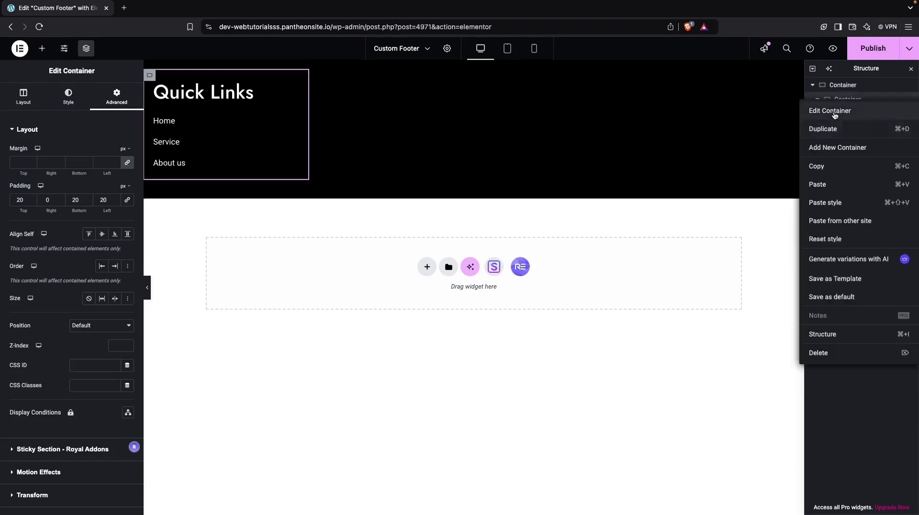
{"action": "left_click", "coordinate": [837, 128]}
{"action": "right_click", "coordinate": [858, 144]}
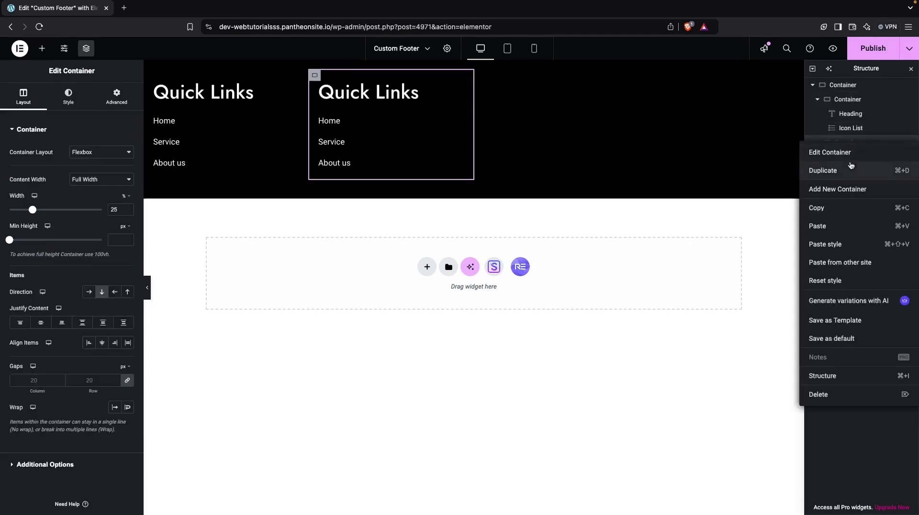
{"action": "left_click", "coordinate": [848, 168]}
{"action": "right_click", "coordinate": [850, 160]}
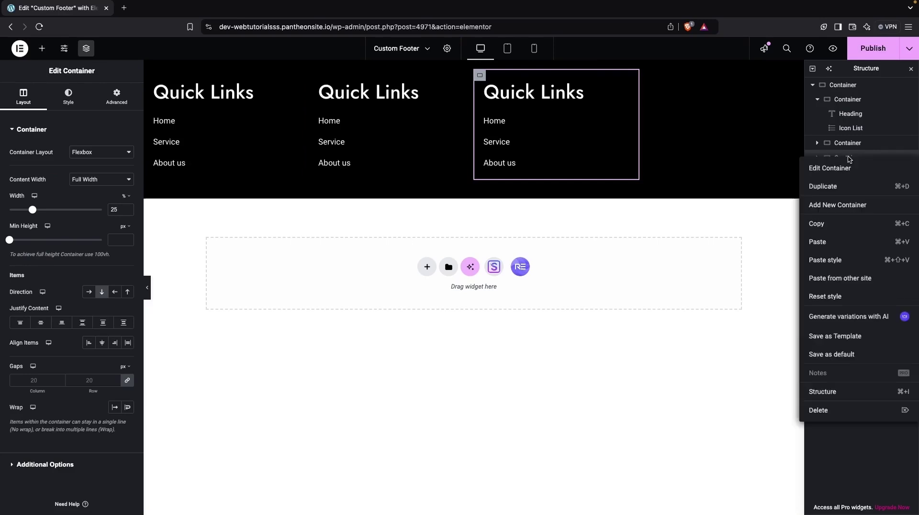
{"action": "left_click", "coordinate": [848, 184]}
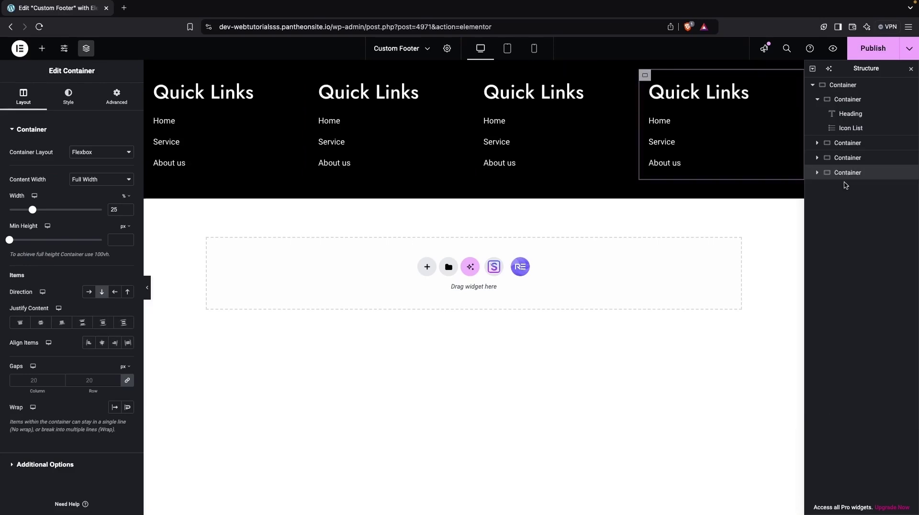
Step: Delete the heading and the icon list from the second footer column
{"action": "left_click", "coordinate": [348, 94]}
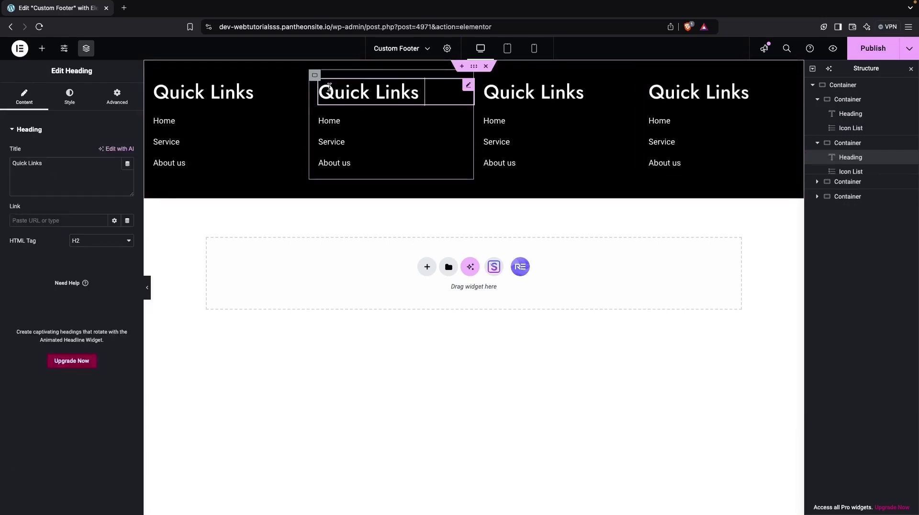
{"action": "right_click", "coordinate": [827, 158]}
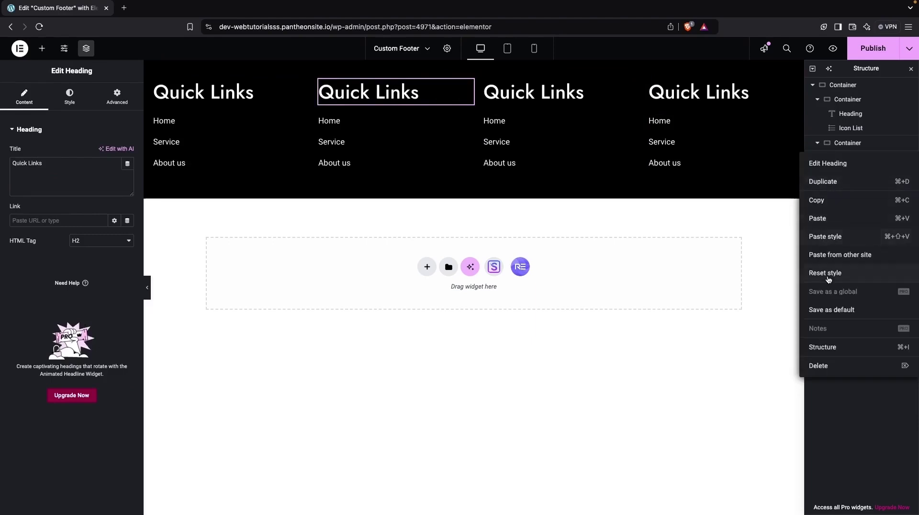
{"action": "left_click", "coordinate": [819, 365]}
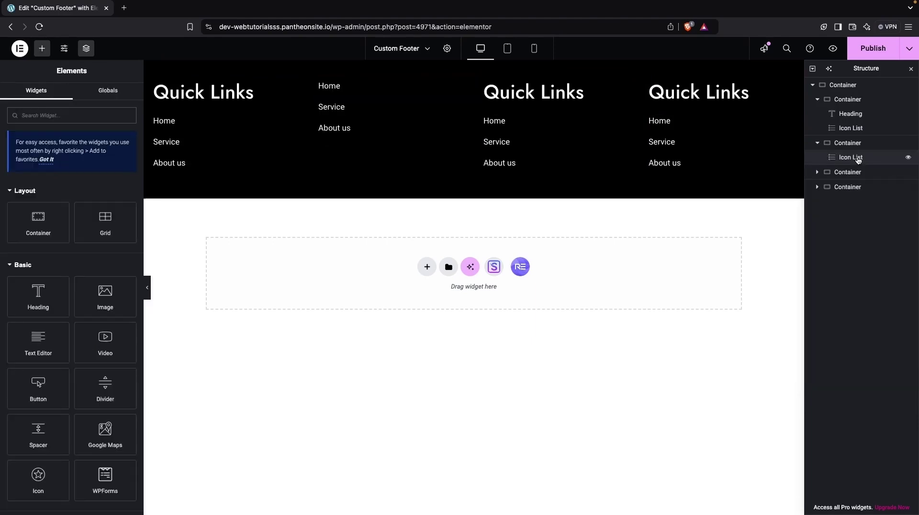
{"action": "right_click", "coordinate": [858, 160]}
{"action": "left_click", "coordinate": [821, 369]}
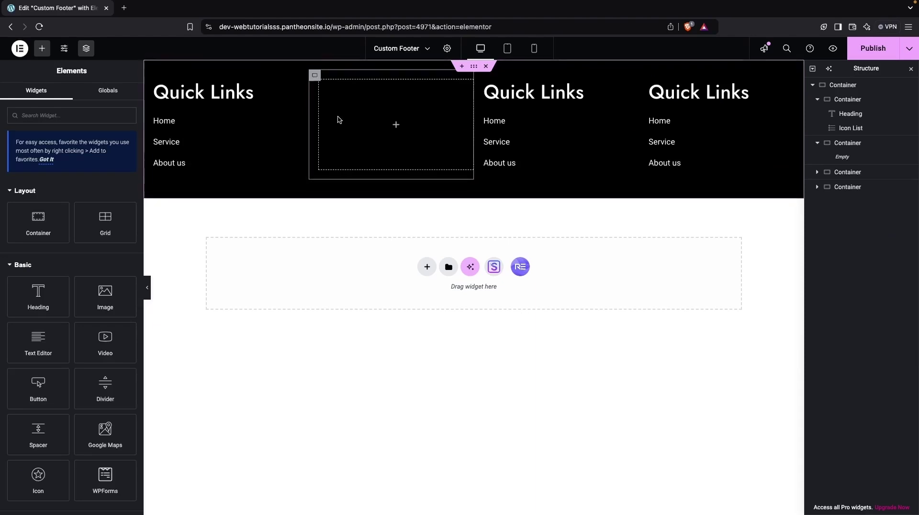
Step: Add a WPForms widget to the empty second column and select Contact Form as its form
{"action": "left_click", "coordinate": [49, 117]}
{"action": "type", "text": "f"}
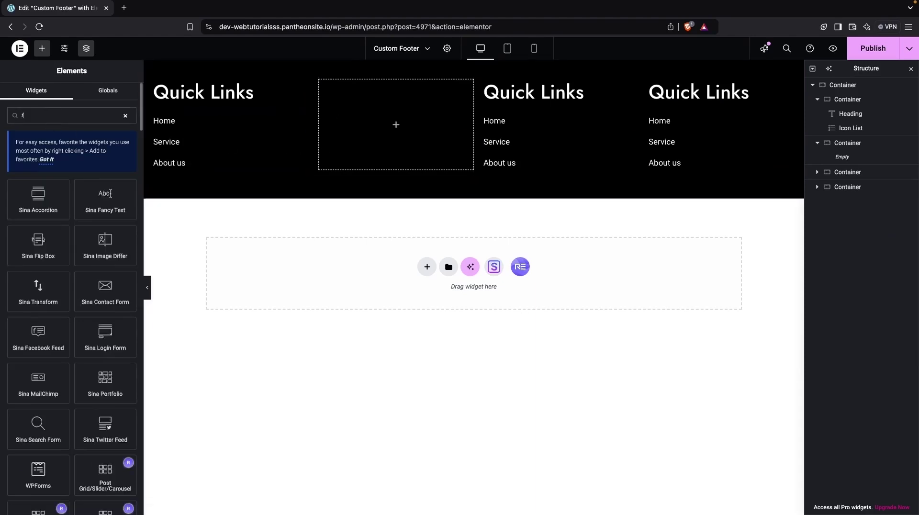
{"action": "type", "text": "orm"}
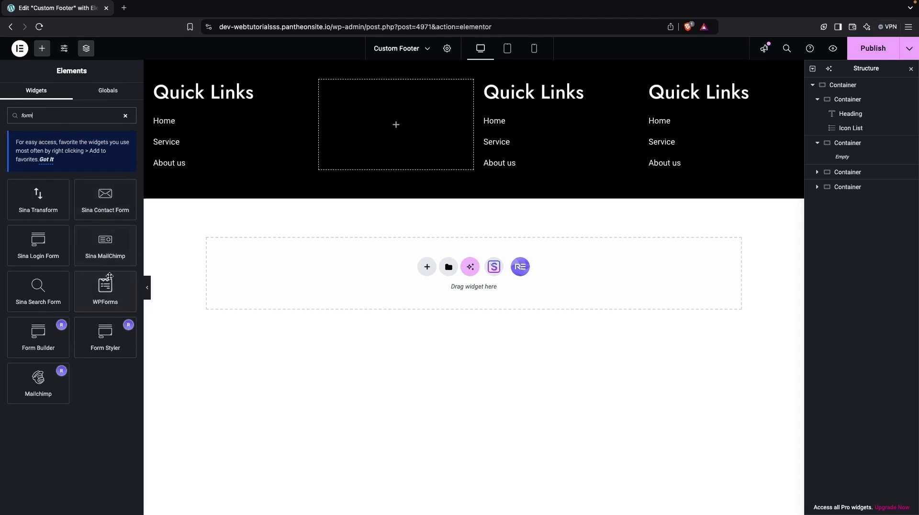
{"action": "left_click_drag", "start_coordinate": [101, 288], "coordinate": [380, 127]}
{"action": "left_click", "coordinate": [74, 163]}
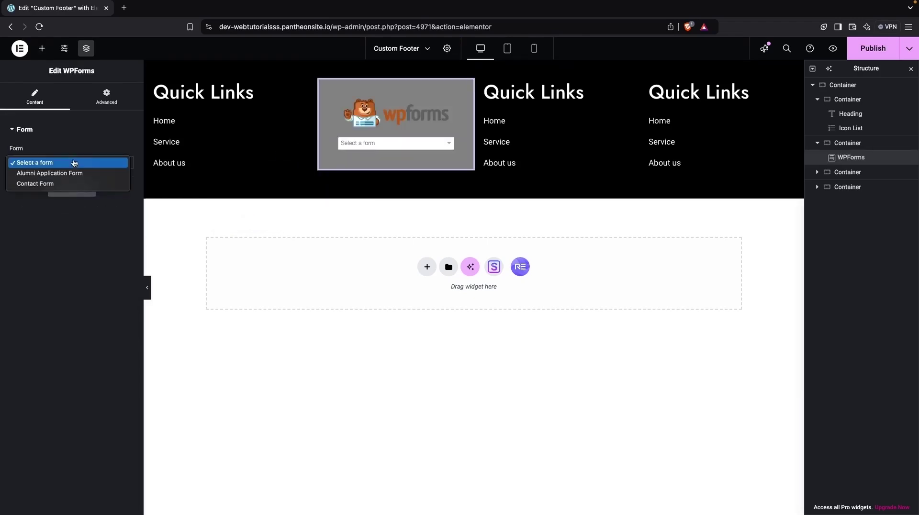
{"action": "left_click", "coordinate": [59, 184]}
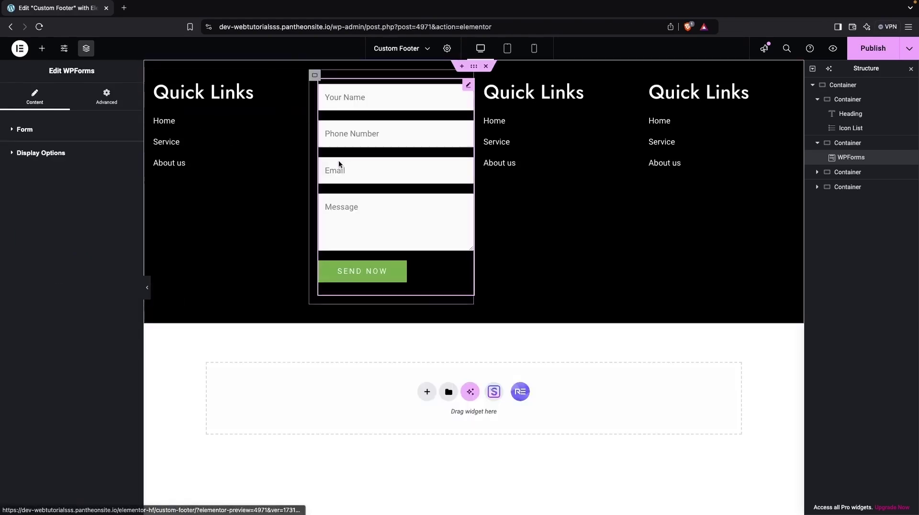
Step: Unlink the WPForms widget's padding values and set its right and left padding to 40 px
{"action": "left_click", "coordinate": [106, 96]}
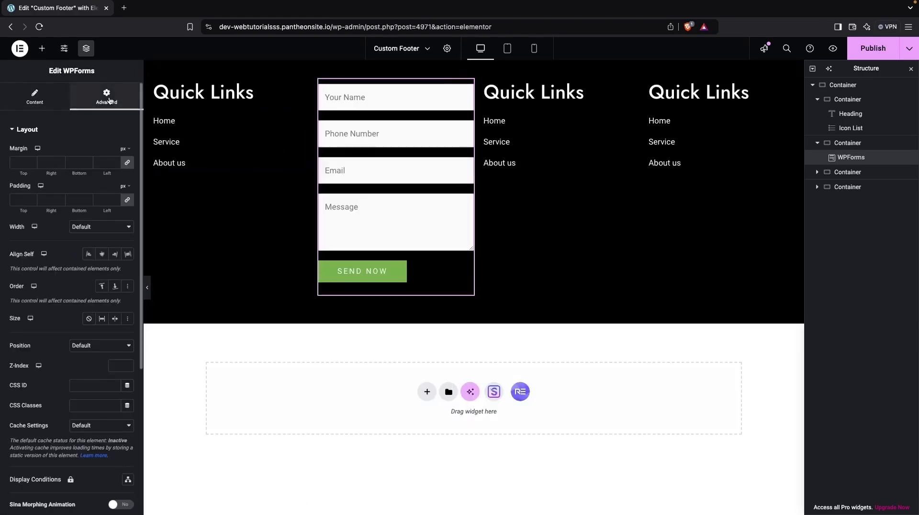
{"action": "left_click", "coordinate": [133, 204]}
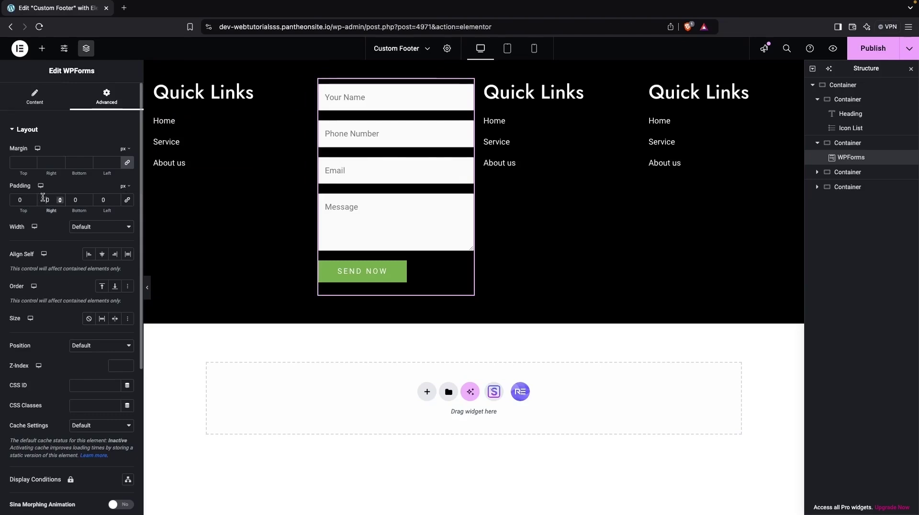
{"action": "type", "text": "40"}
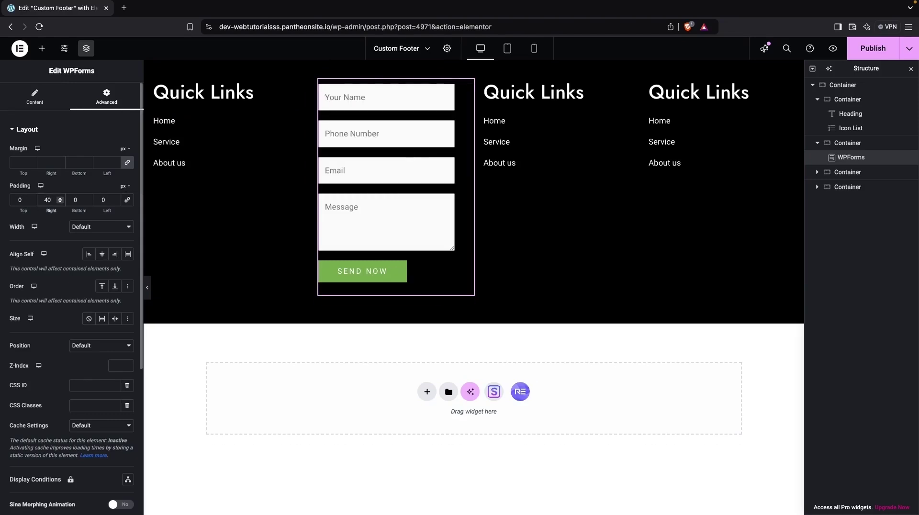
{"action": "left_click", "coordinate": [103, 200]}
{"action": "type", "text": "40"}
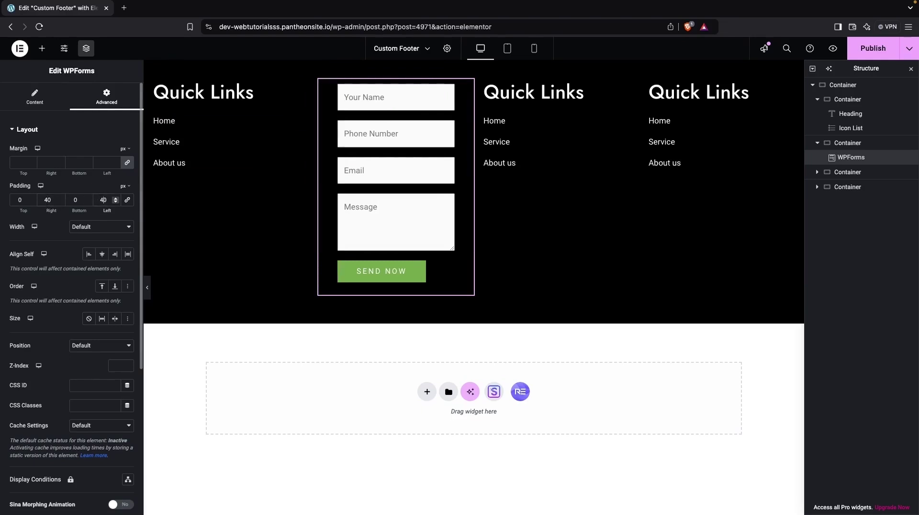
Step: Reduce the WPForms widget's right and left padding to 20 px each
{"action": "left_click", "coordinate": [57, 200]}
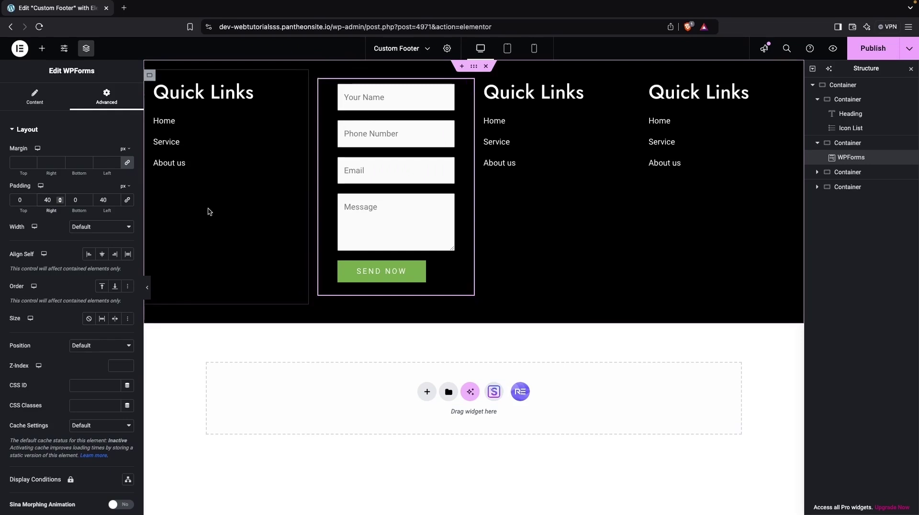
{"action": "key", "text": "BackSpace"}
{"action": "type", "text": "2"}
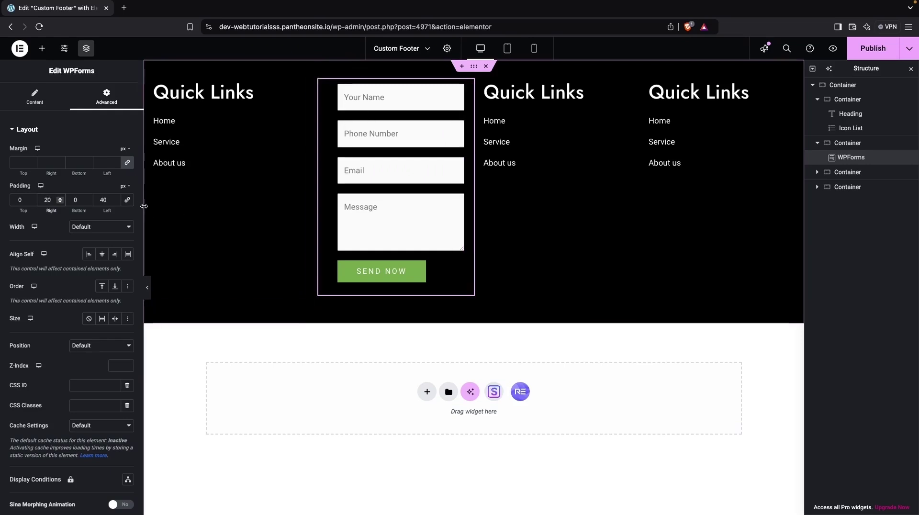
{"action": "left_click", "coordinate": [103, 200]}
{"action": "key", "text": "BackSpace"}
{"action": "type", "text": "2"}
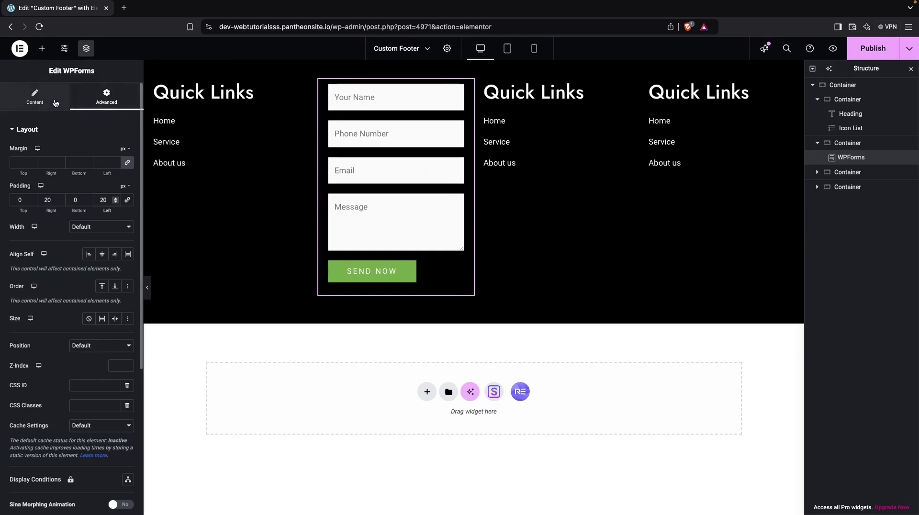
Step: Add a Heading widget above the form in the second column with the title "Contact Us"
{"action": "left_click", "coordinate": [42, 48]}
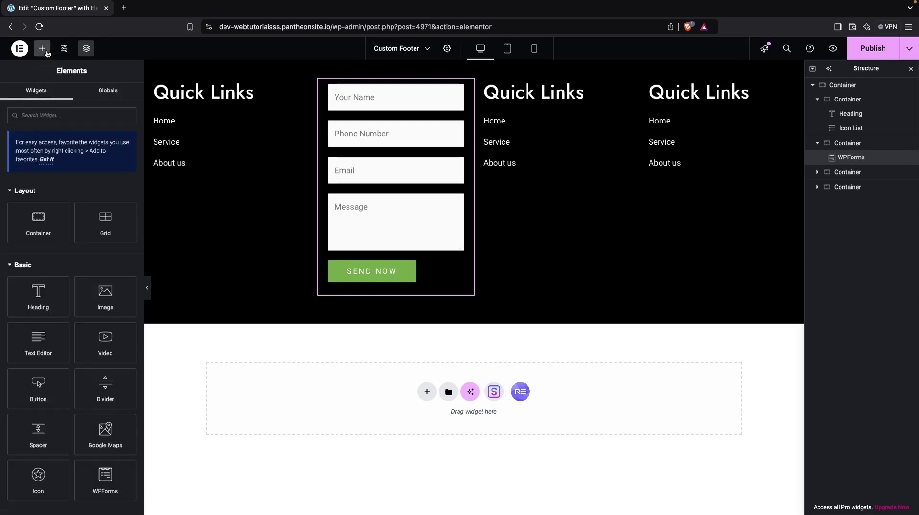
{"action": "left_click_drag", "start_coordinate": [41, 303], "coordinate": [365, 91]}
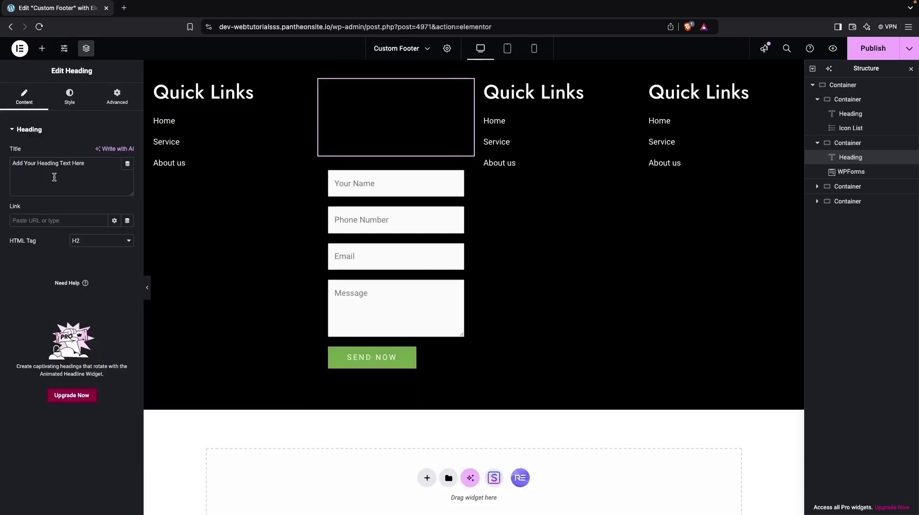
{"action": "triple_click", "coordinate": [86, 168]}
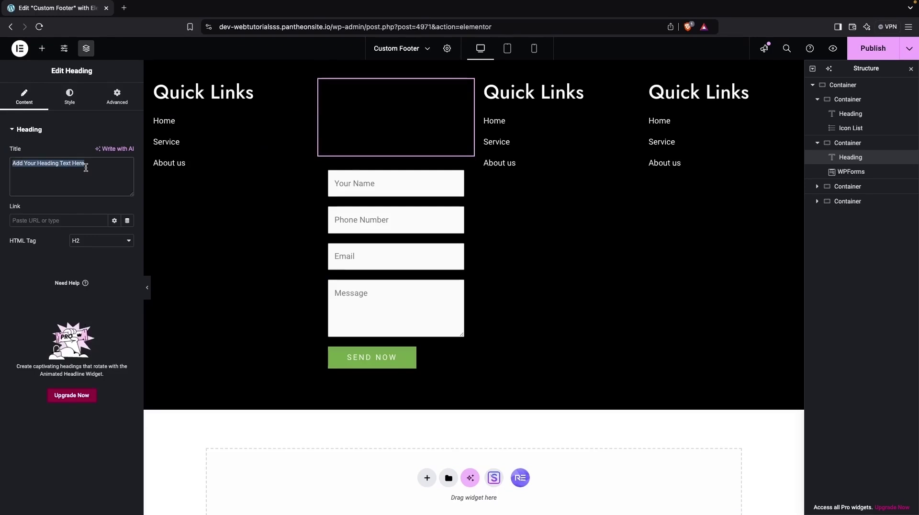
{"action": "type", "text": "Contact Us"}
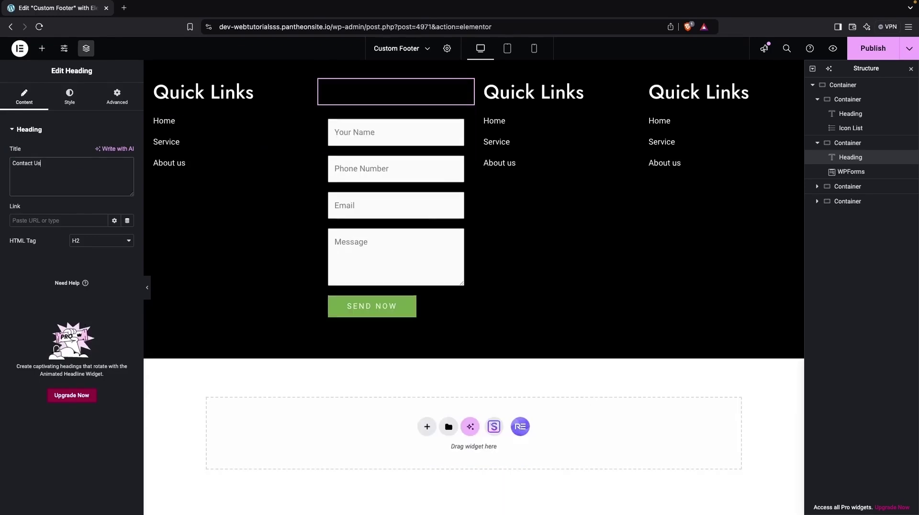
Step: Set the Contact Us heading's text color to white (#FFFFFF)
{"action": "left_click", "coordinate": [69, 96]}
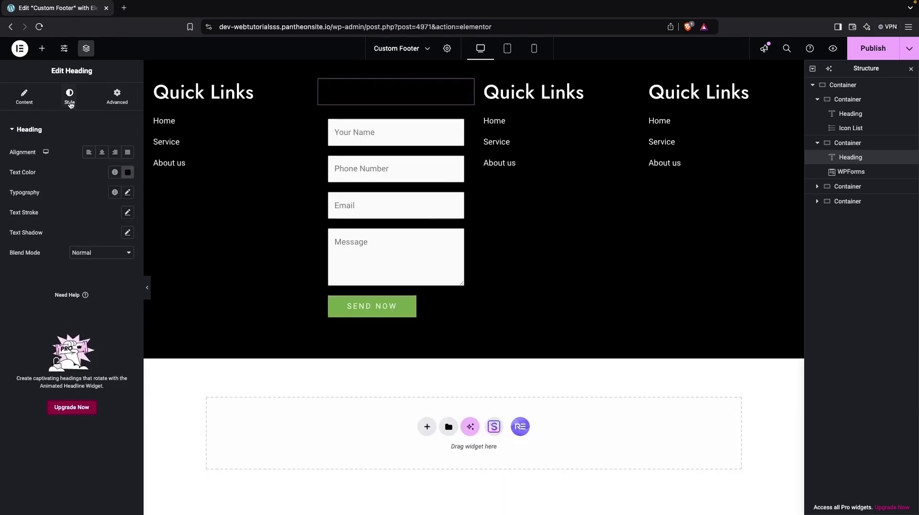
{"action": "left_click", "coordinate": [128, 173]}
{"action": "left_click_drag", "start_coordinate": [127, 282], "coordinate": [45, 206]}
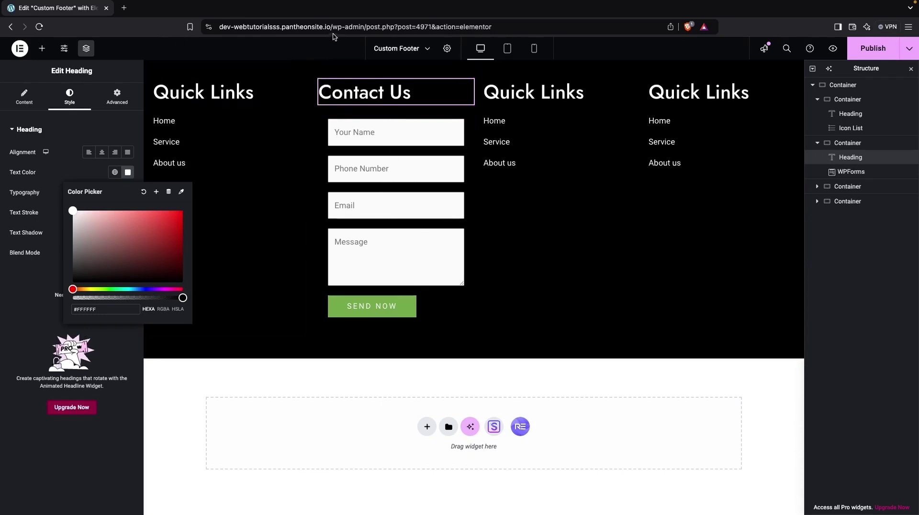
Step: Load the site's WordPress dashboard in a new browser tab and open Contact Form for editing in WPForms
{"action": "left_click_drag", "start_coordinate": [332, 29], "coordinate": [212, 29]}
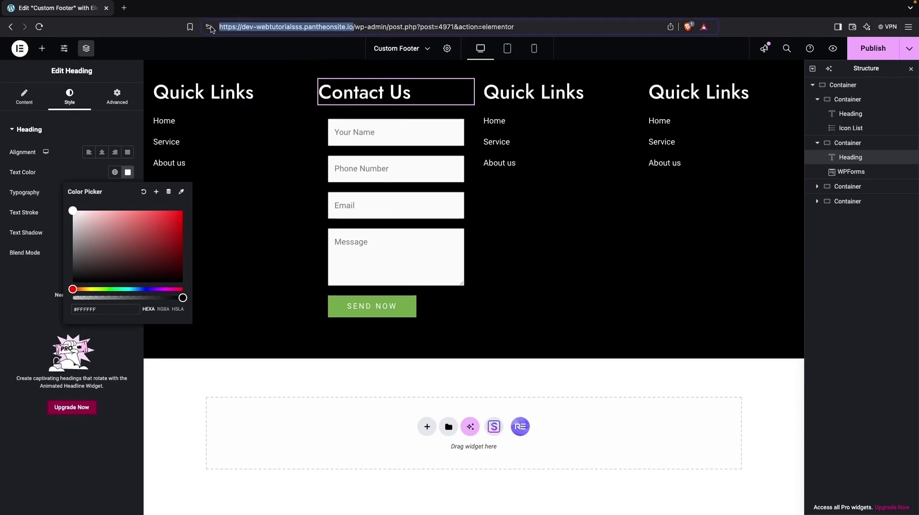
{"action": "left_click", "coordinate": [124, 9]}
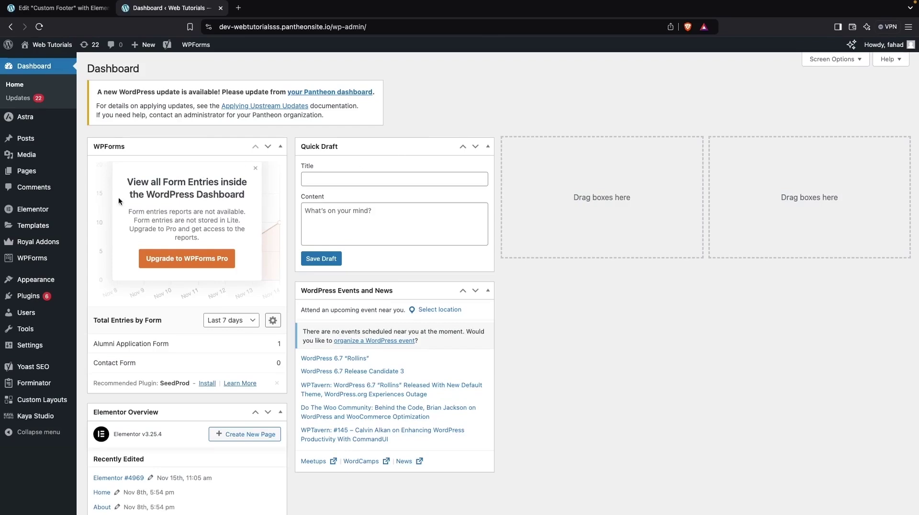
{"action": "mouse_move", "coordinate": [32, 258]}
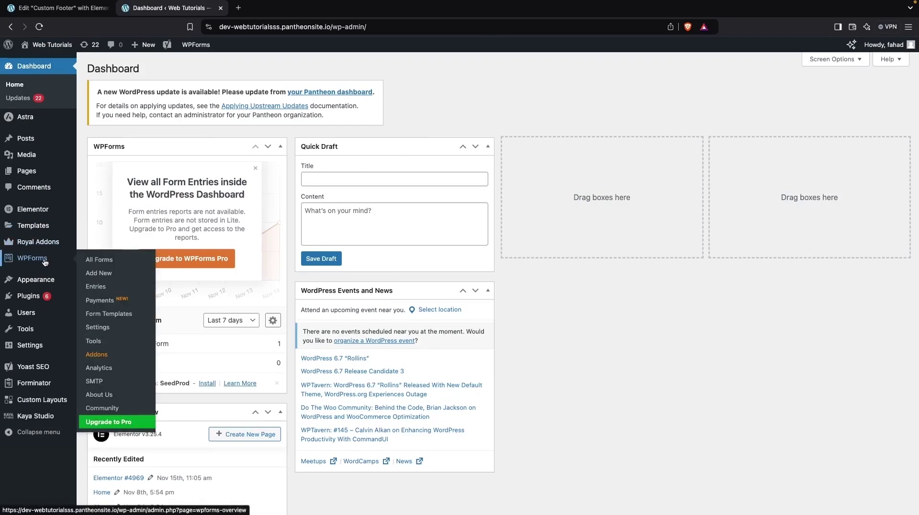
{"action": "left_click", "coordinate": [99, 260]}
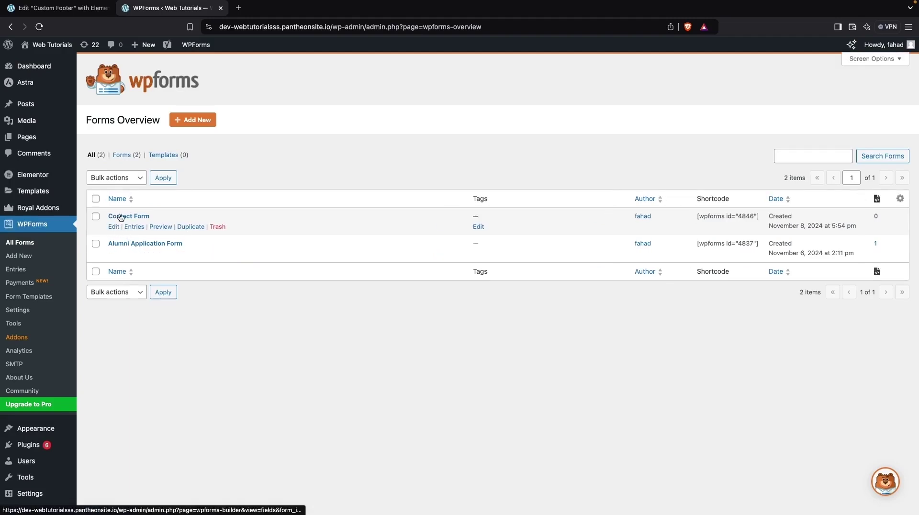
{"action": "left_click", "coordinate": [116, 227]}
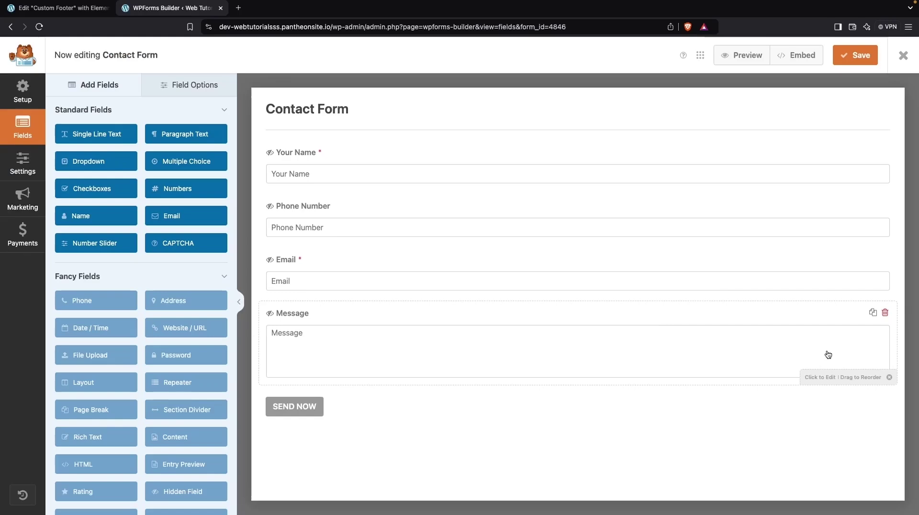
Step: Delete the Message field from the Contact Form and save the form
{"action": "left_click", "coordinate": [886, 312]}
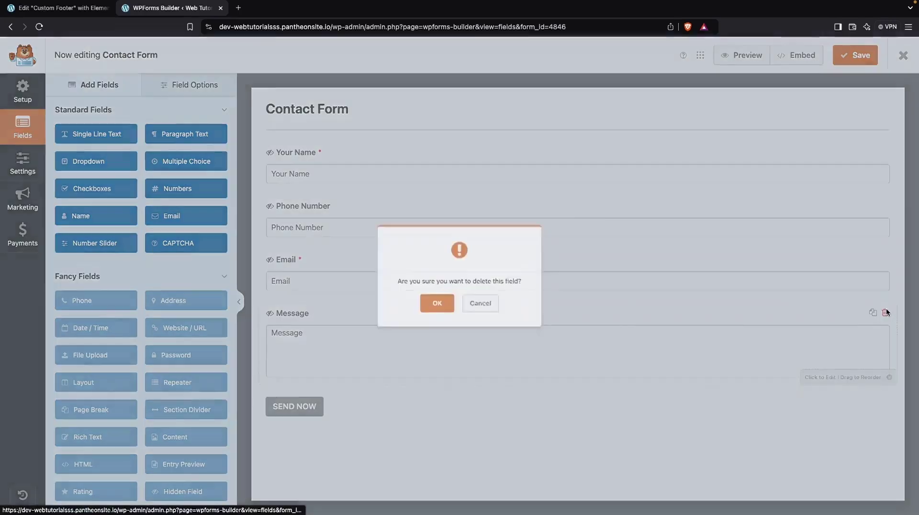
{"action": "left_click", "coordinate": [433, 306]}
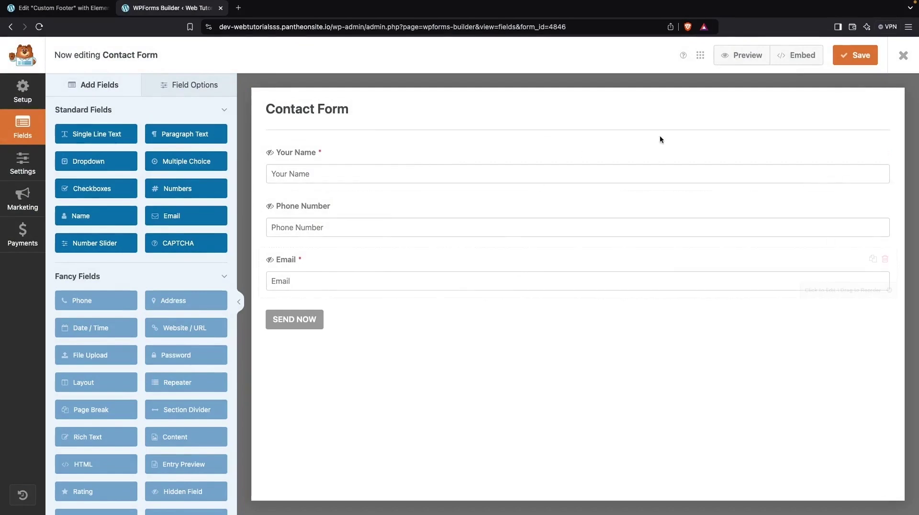
{"action": "left_click", "coordinate": [843, 56]}
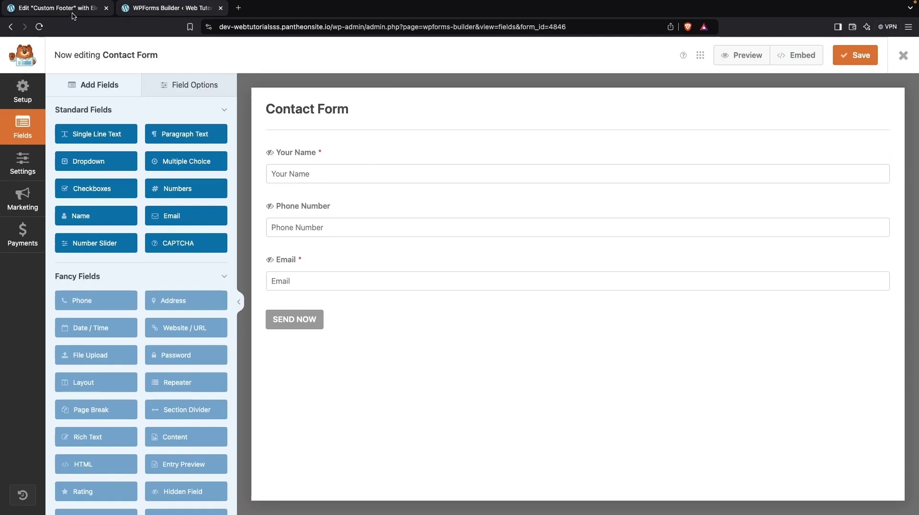
Step: Return to the Elementor footer editor and change the third column's heading to "Top Products"
{"action": "left_click", "coordinate": [53, 8]}
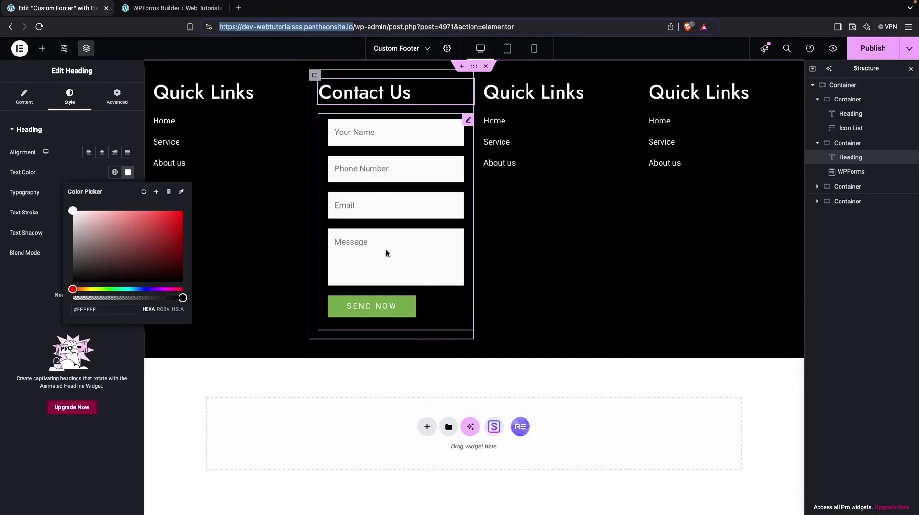
{"action": "triple_click", "coordinate": [544, 92]}
{"action": "type", "text": "Pr"}
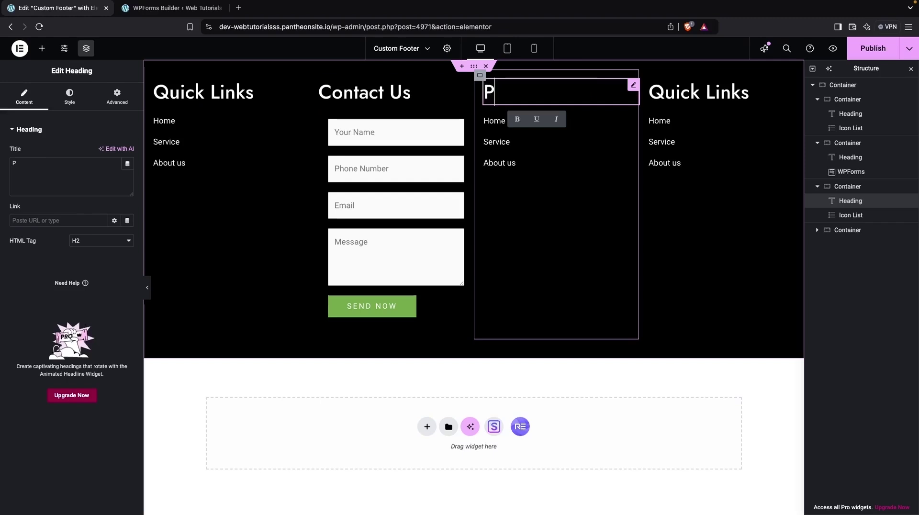
{"action": "key", "text": "BackSpace"}
{"action": "key", "text": "BackSpace"}
{"action": "type", "text": "To"}
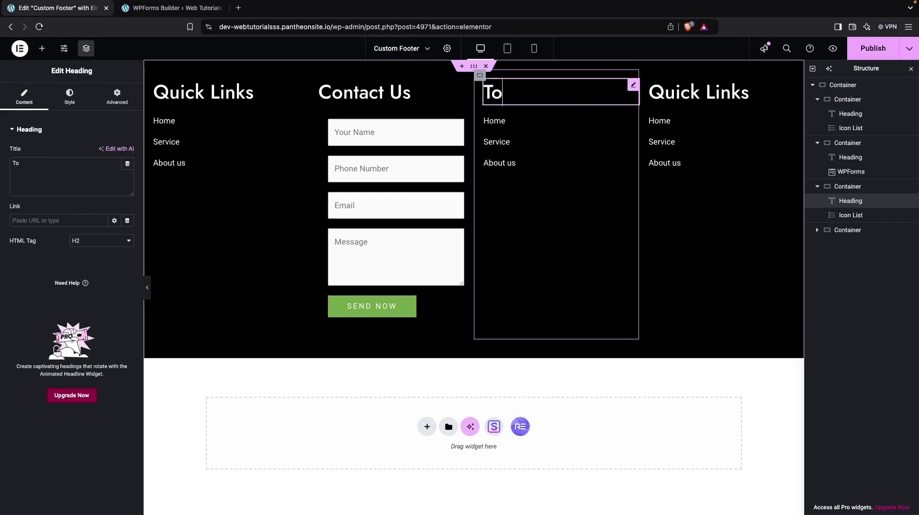
{"action": "type", "text": "p Products"}
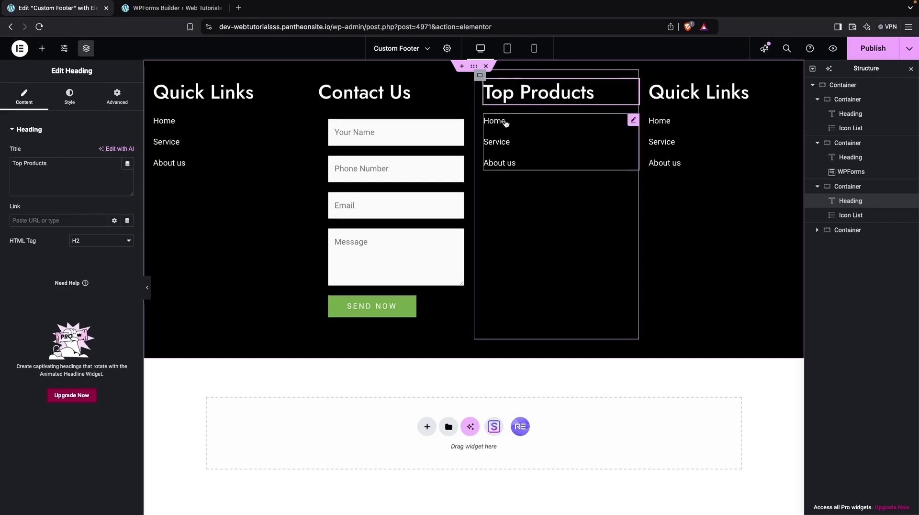
Step: Set the text of the three existing list items under Top Products to "Product #1"
{"action": "left_click", "coordinate": [498, 122]}
{"action": "left_click", "coordinate": [42, 179]}
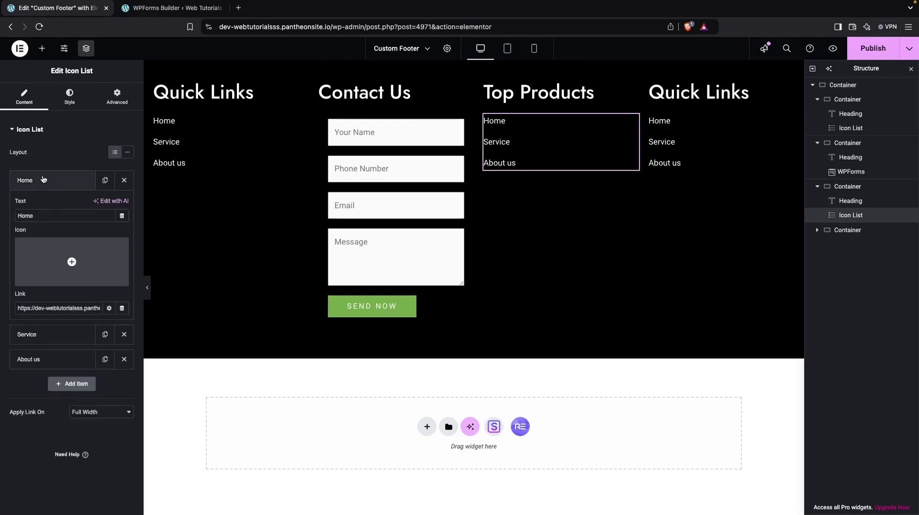
{"action": "type", "text": "Pr"}
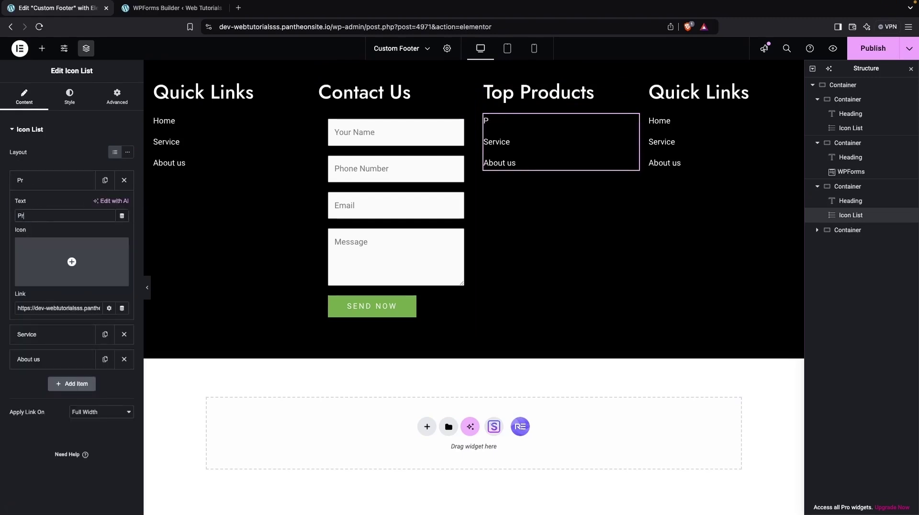
{"action": "type", "text": "oduct #1"}
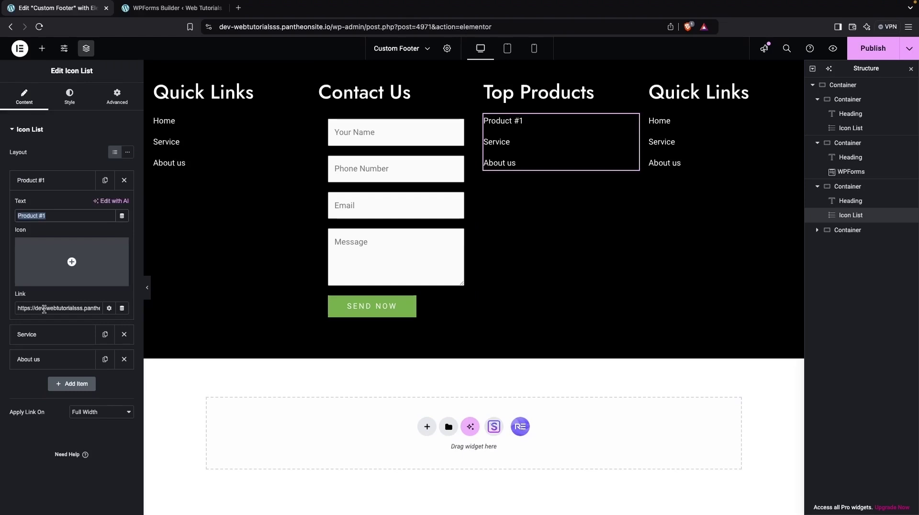
{"action": "left_click", "coordinate": [43, 334]}
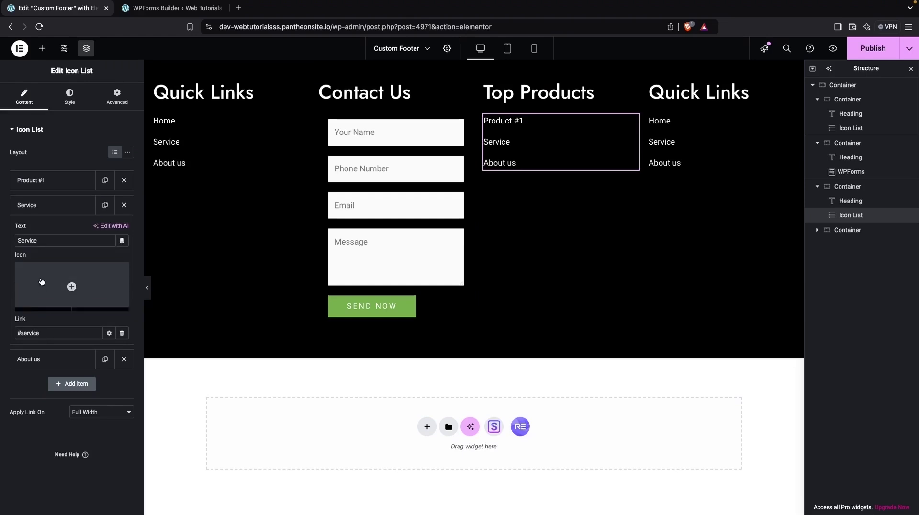
{"action": "double_click", "coordinate": [46, 238]}
{"action": "type", "text": "Product #1"}
{"action": "left_click", "coordinate": [32, 361]}
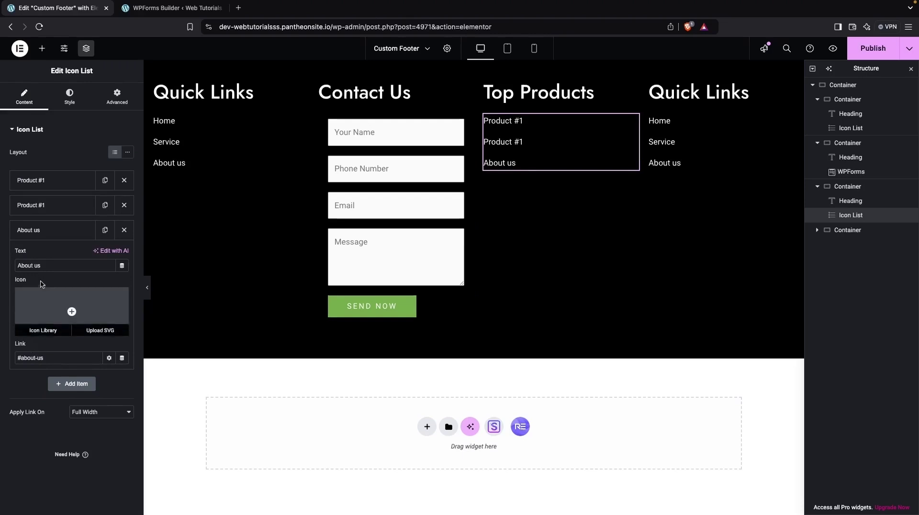
{"action": "triple_click", "coordinate": [42, 265]}
{"action": "type", "text": "Product #1"}
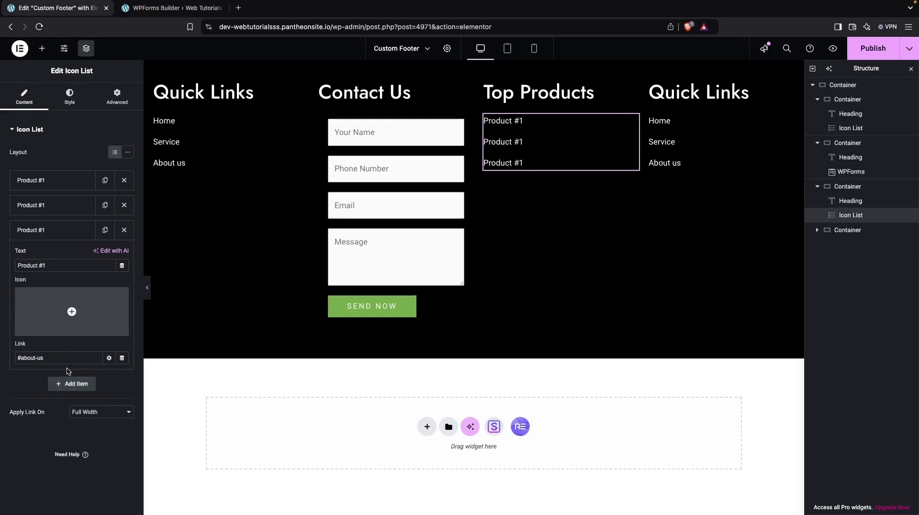
Step: Add two more items to the Top Products list, both with the text "Product #1"
{"action": "left_click", "coordinate": [70, 383]}
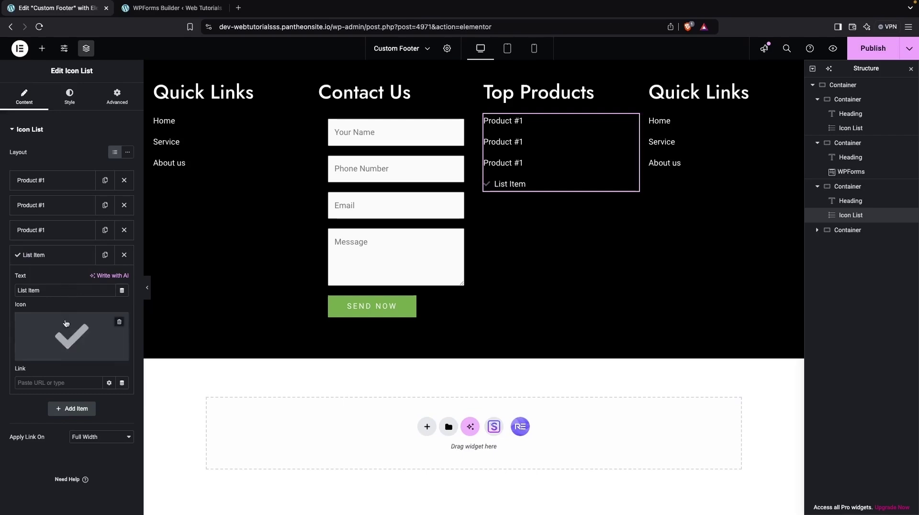
{"action": "left_click", "coordinate": [75, 410]}
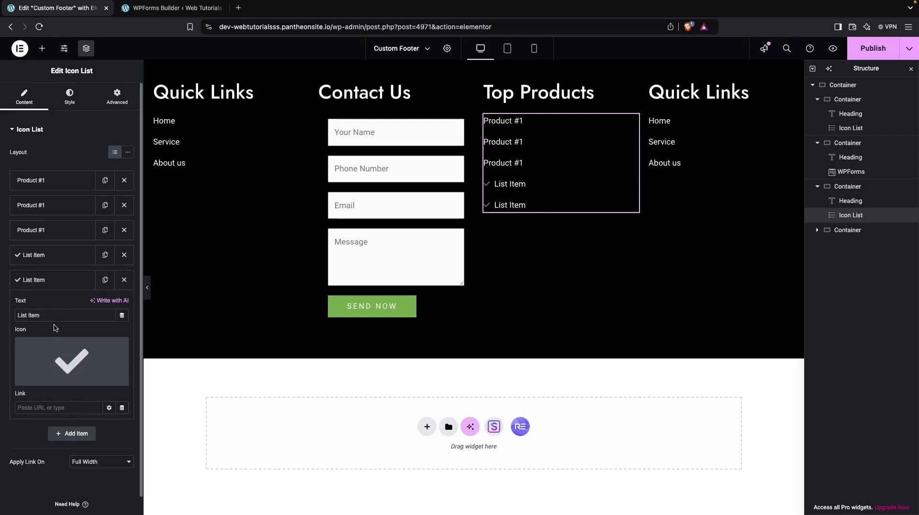
{"action": "left_click", "coordinate": [54, 258]}
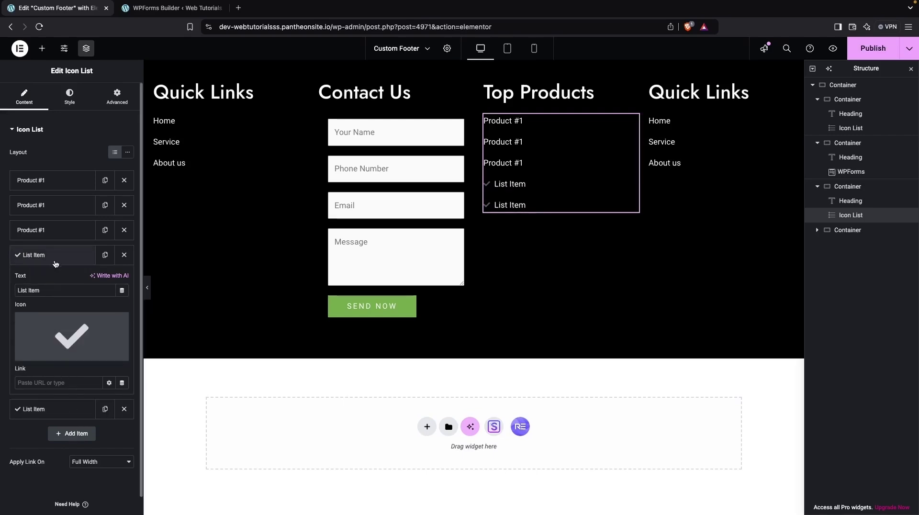
{"action": "triple_click", "coordinate": [49, 290]}
{"action": "type", "text": "Product #1"}
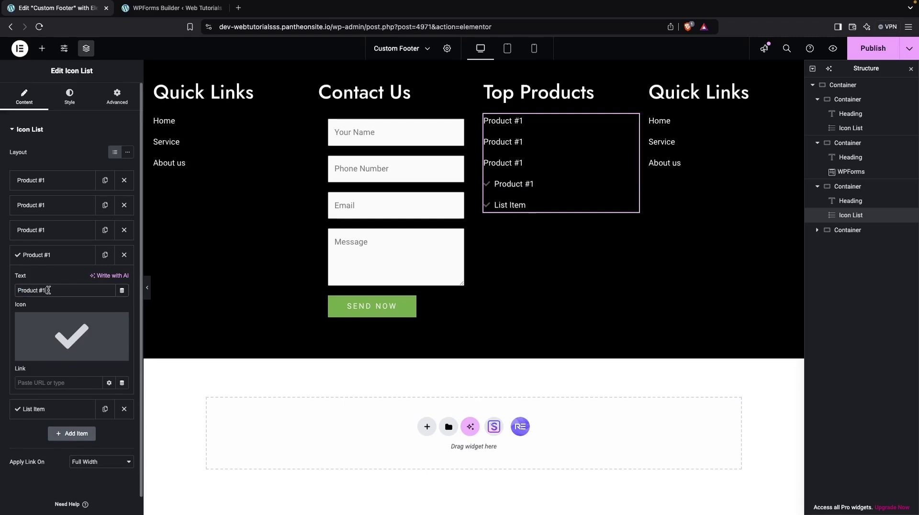
{"action": "left_click", "coordinate": [46, 408]}
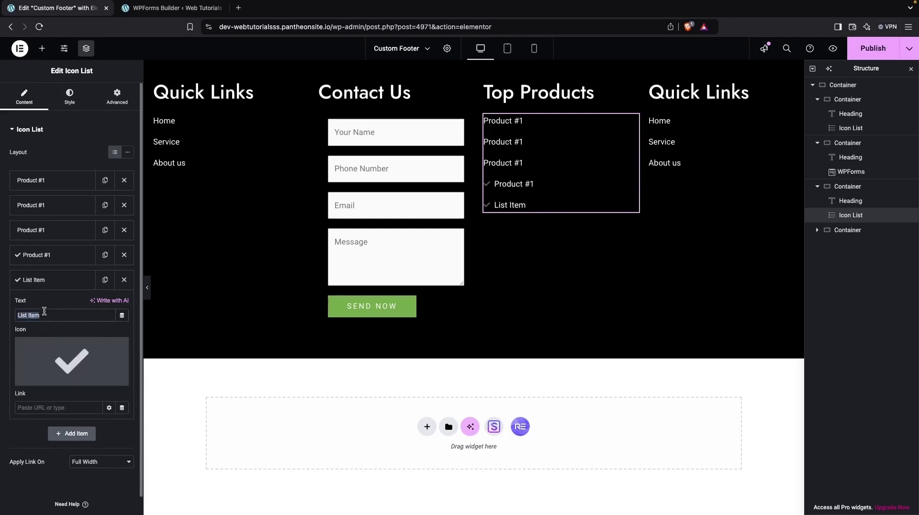
{"action": "type", "text": "Product #1"}
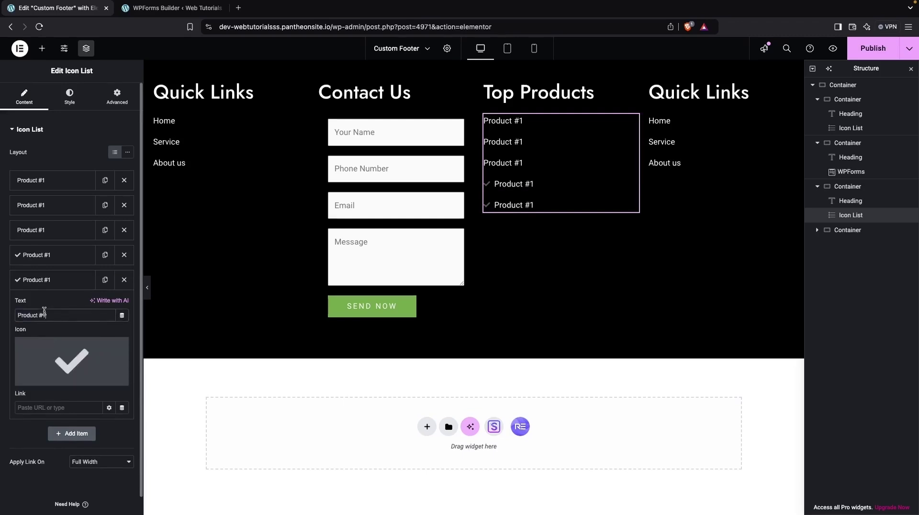
Step: Renumber the second to fifth Top Products items as "Product #2", "Product #3", "Product #4" and "Product #5"
{"action": "left_click", "coordinate": [50, 209]}
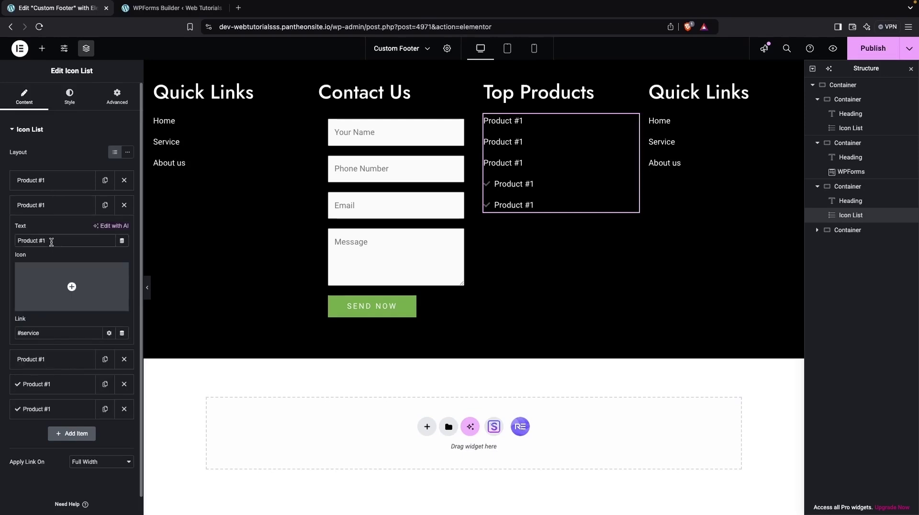
{"action": "left_click", "coordinate": [53, 354]}
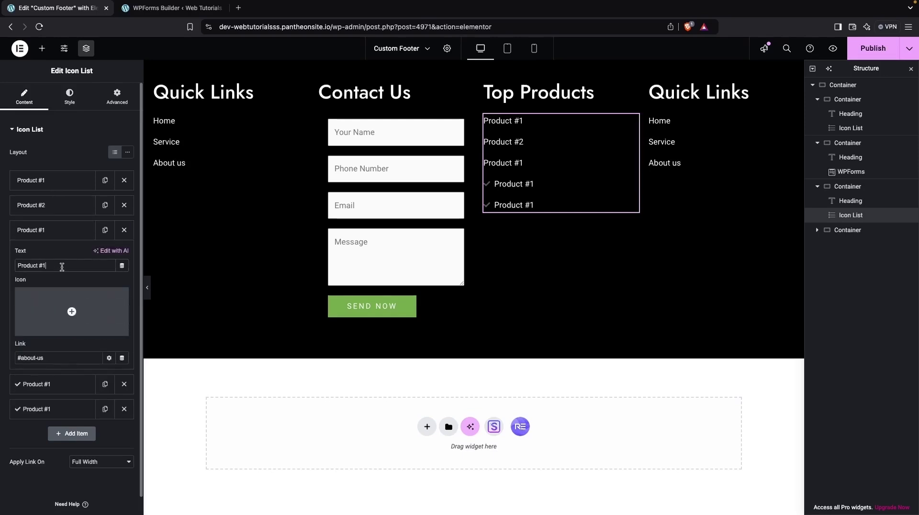
{"action": "left_click", "coordinate": [61, 385]}
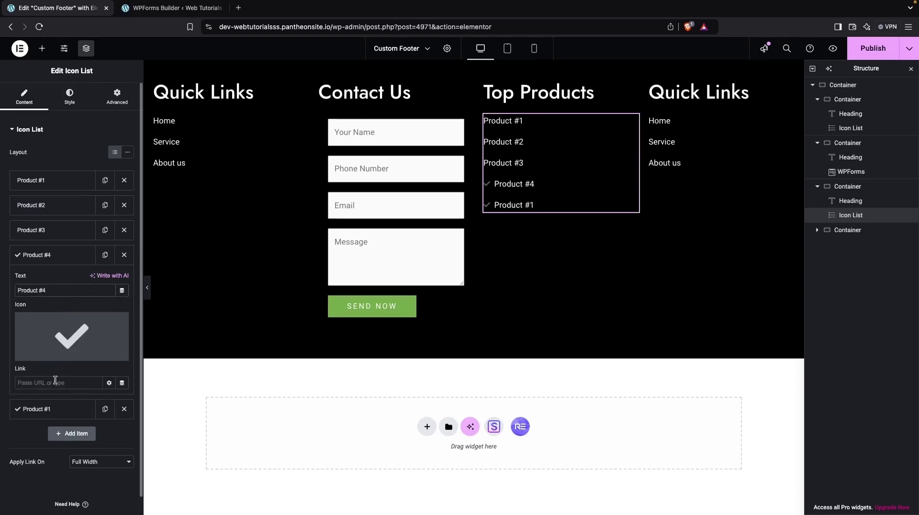
{"action": "left_click", "coordinate": [61, 408]}
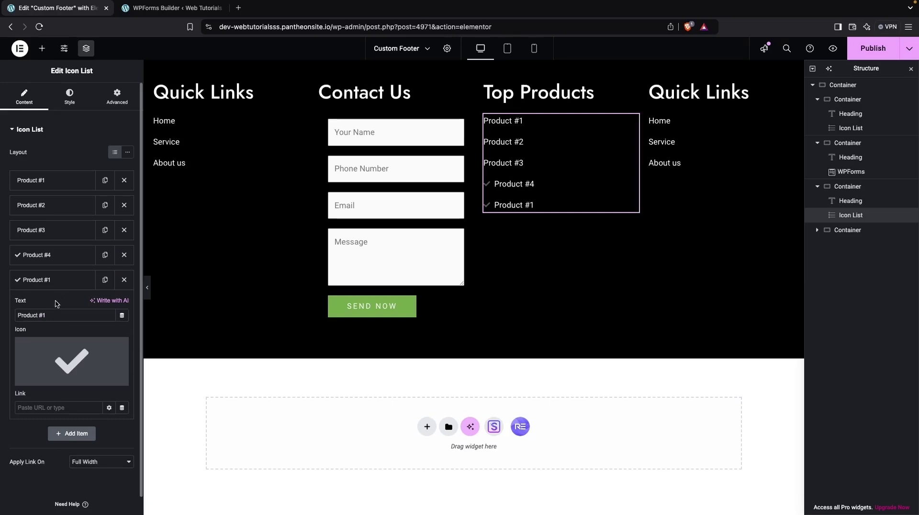
{"action": "key", "text": "BackSpace"}
{"action": "type", "text": "5"}
Step: Remove the checkmark icons from the Product #4 and Product #5 list items
{"action": "left_click", "coordinate": [52, 180]}
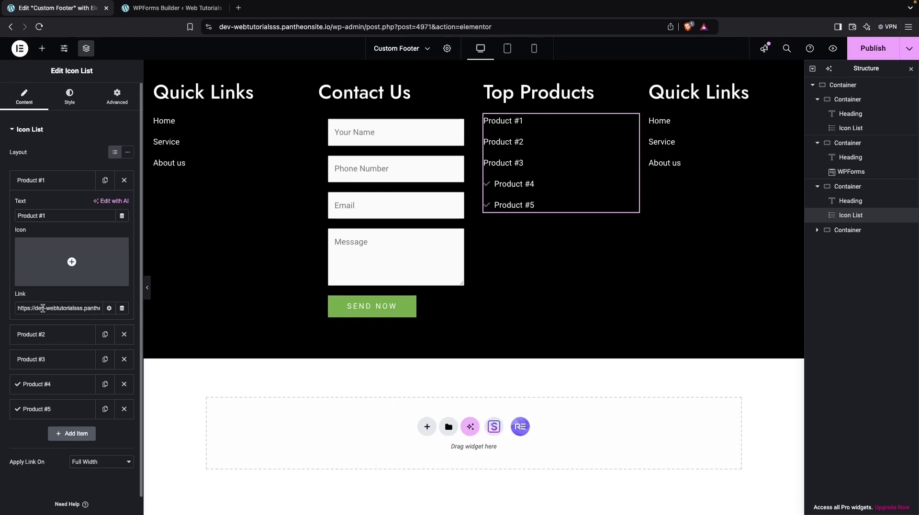
{"action": "left_click", "coordinate": [48, 384]}
{"action": "scroll", "coordinate": [100, 345], "scroll_direction": "down", "scroll_amount": 1}
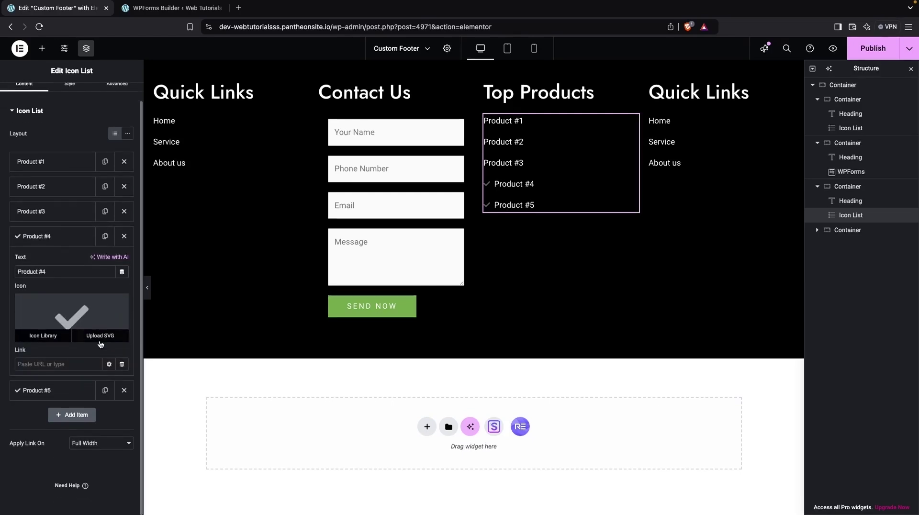
{"action": "left_click", "coordinate": [121, 302]}
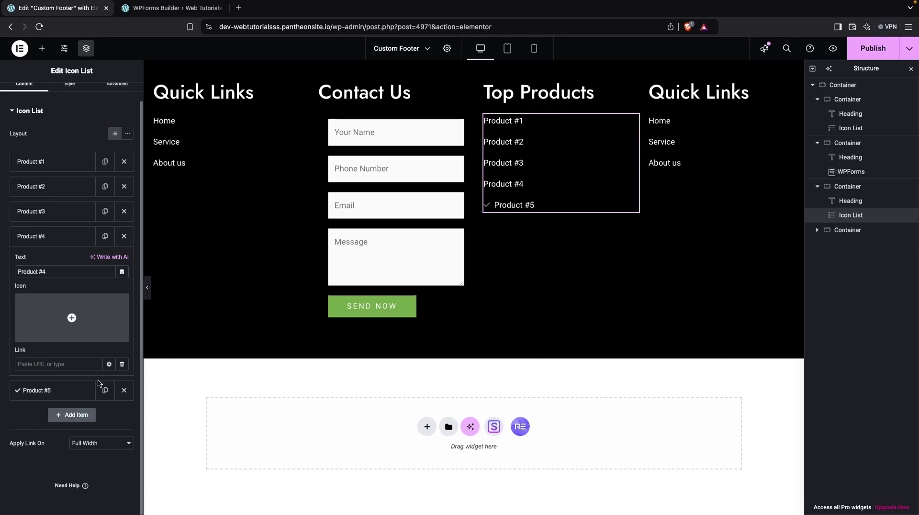
{"action": "left_click", "coordinate": [82, 388]}
{"action": "left_click", "coordinate": [119, 331]}
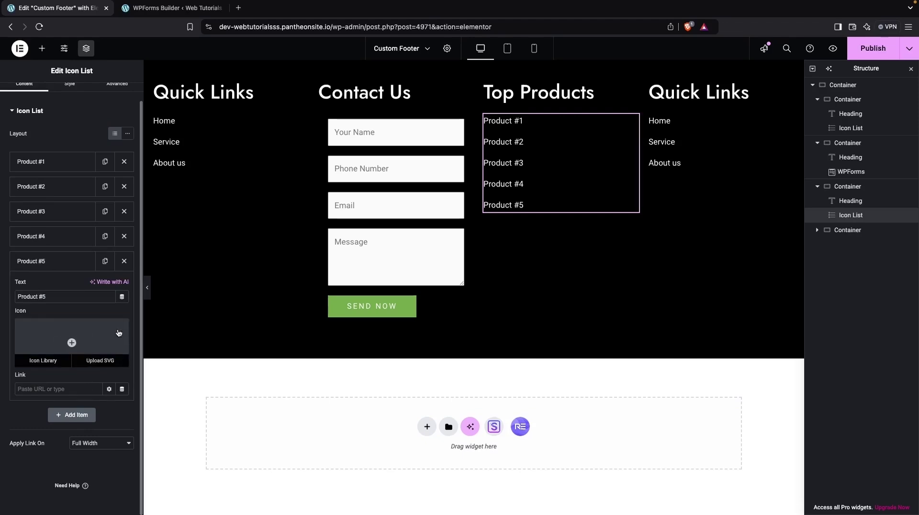
Step: Change the fourth column's heading to "Articles"
{"action": "left_click", "coordinate": [718, 98]}
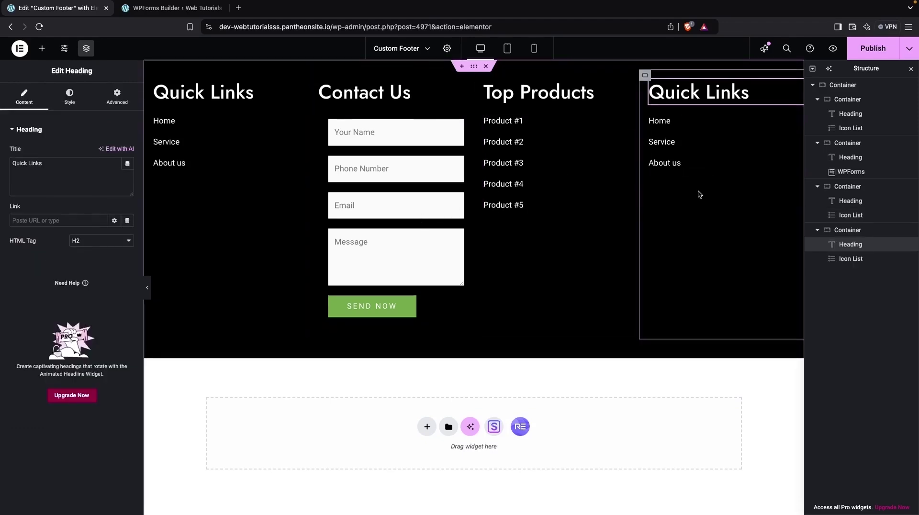
{"action": "triple_click", "coordinate": [704, 94]}
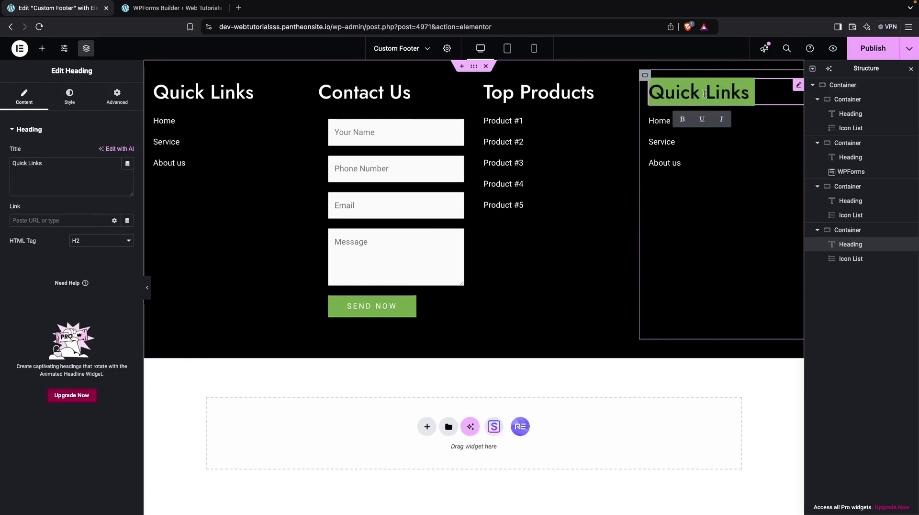
{"action": "type", "text": "Articles"}
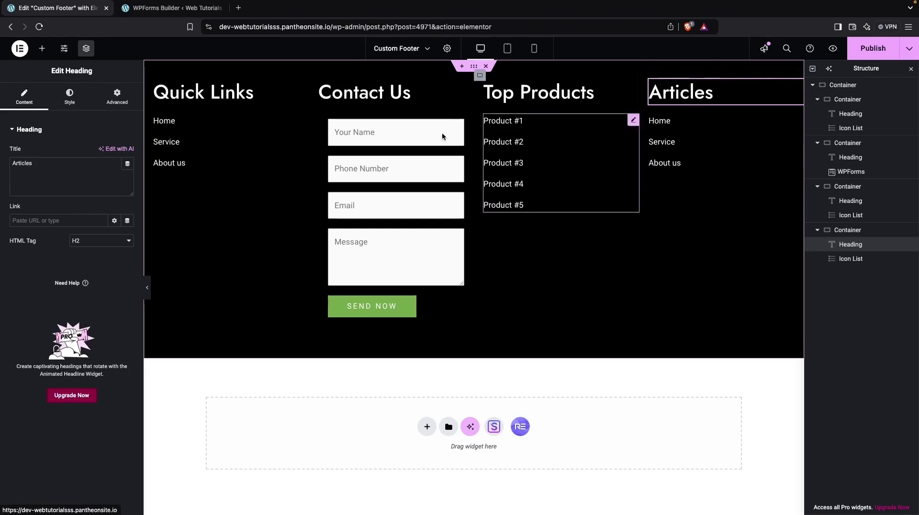
Step: Copy the post title "How To Generate Sales On Your Website" from the WordPress posts list into the first Articles list item's text
{"action": "left_click", "coordinate": [152, 14]}
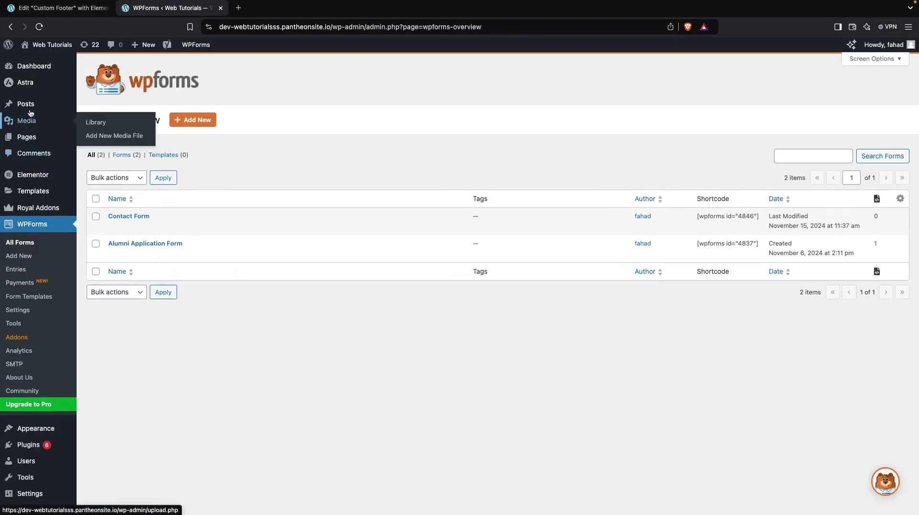
{"action": "left_click", "coordinate": [32, 107]}
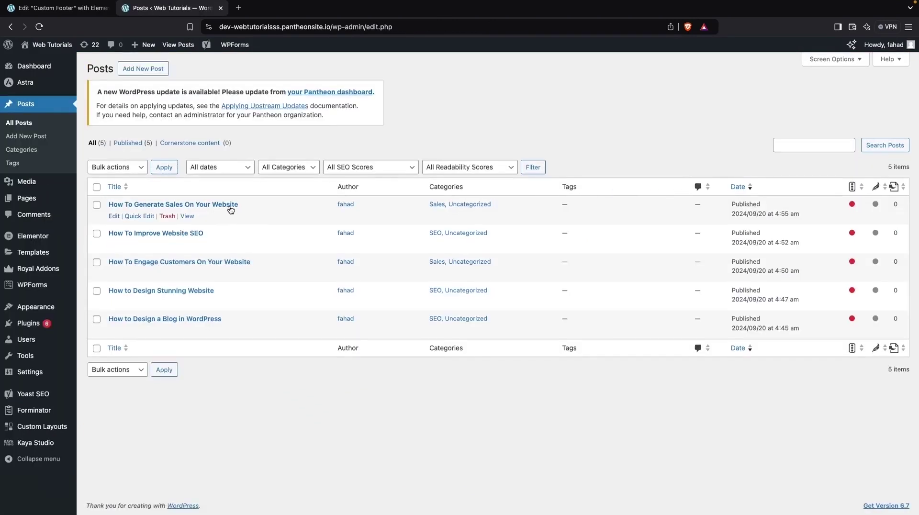
{"action": "left_click_drag", "start_coordinate": [248, 205], "coordinate": [113, 202]}
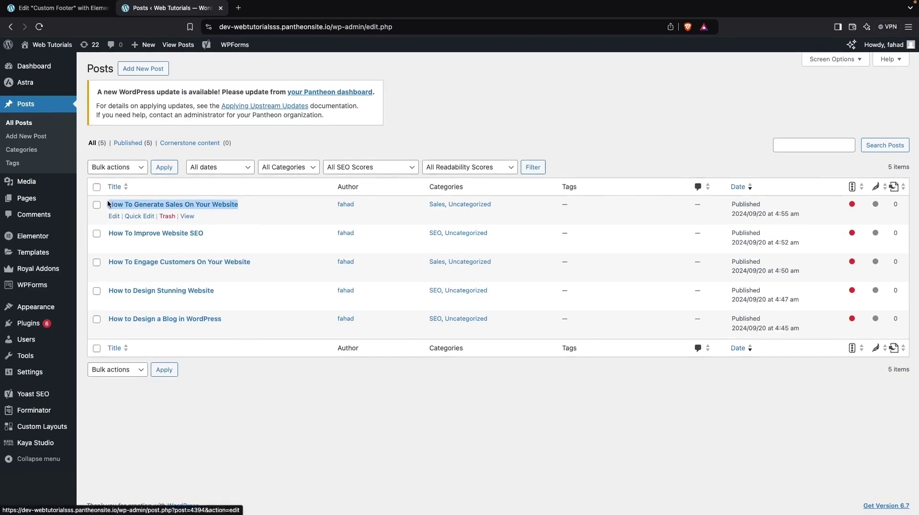
{"action": "key", "text": "super+1"}
{"action": "left_click", "coordinate": [42, 176]}
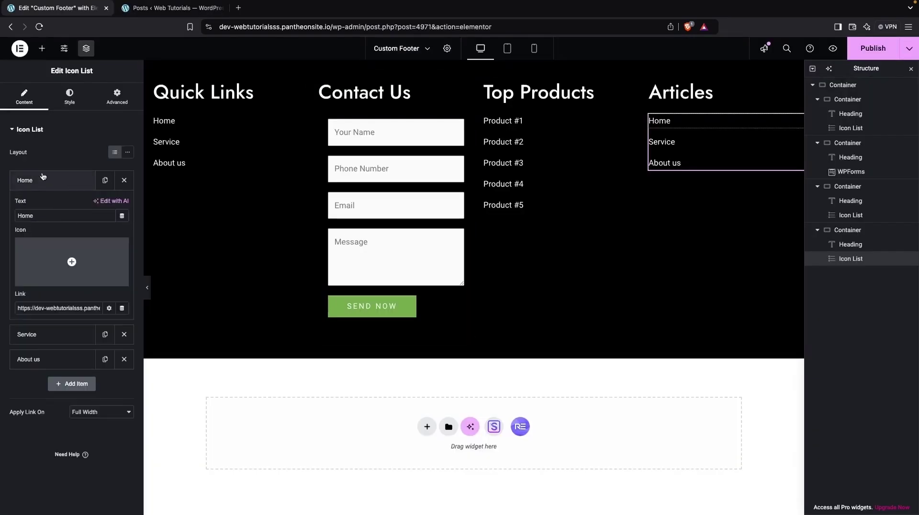
{"action": "double_click", "coordinate": [56, 213]}
{"action": "type", "text": "How To Generate Sales On Your Website"}
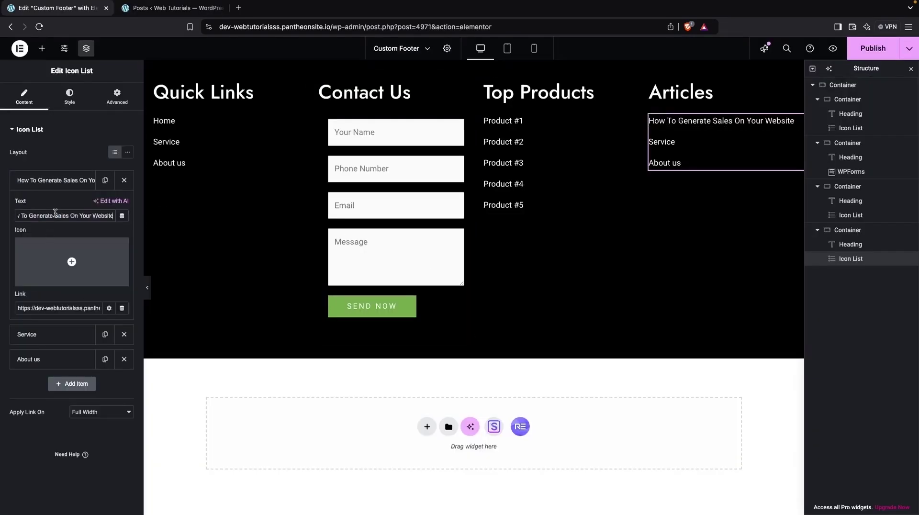
Step: Copy the post title "How To Improve Website SEO" into the text of the second Articles list item
{"action": "key", "text": "super+2"}
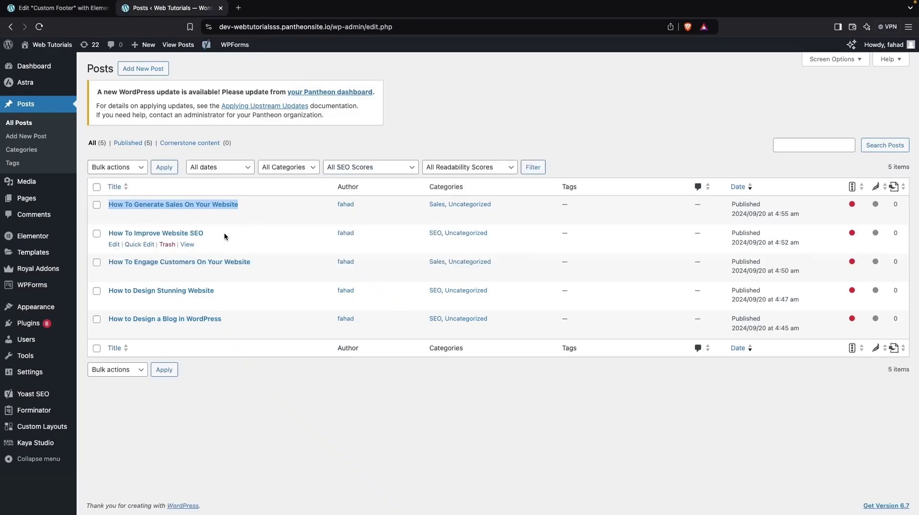
{"action": "left_click_drag", "start_coordinate": [225, 236], "coordinate": [109, 230]}
{"action": "key", "text": "super+c"}
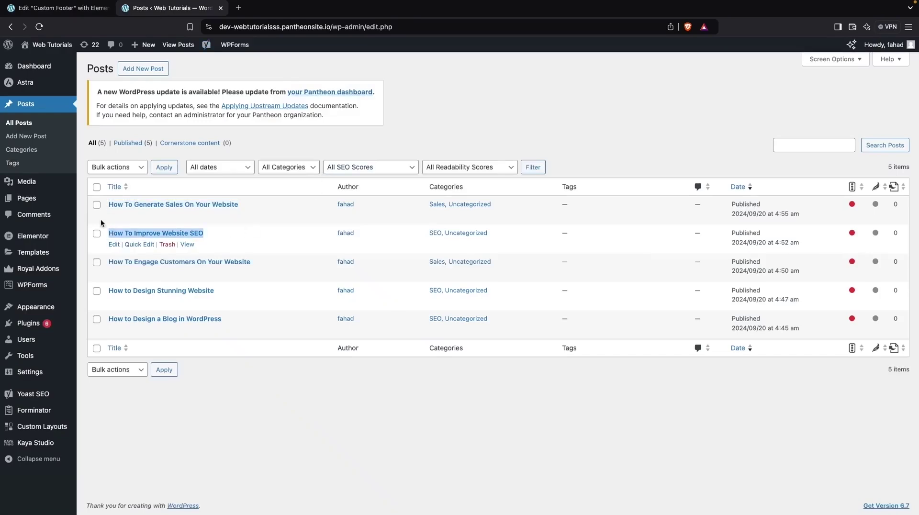
{"action": "key", "text": "super+1"}
{"action": "key", "text": "super+v"}
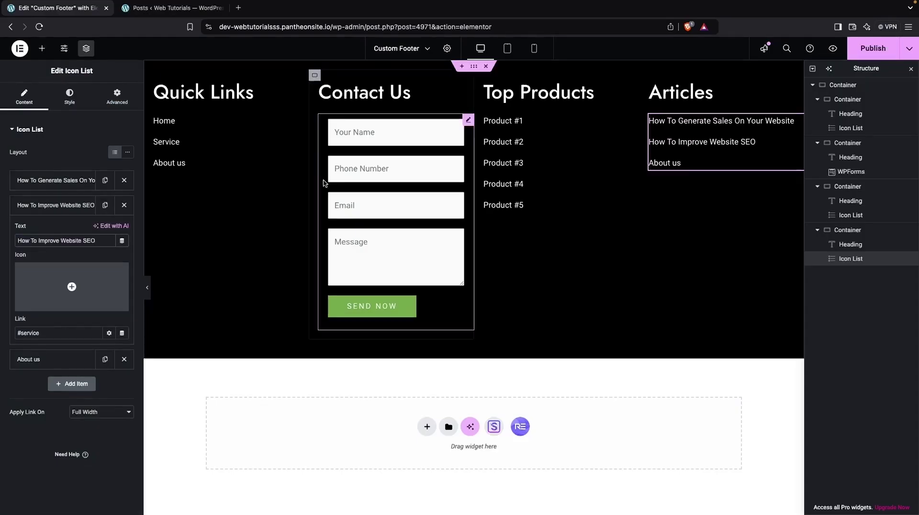
Step: Copy the post title "How To Engage Customers On Your Website" into the text of the third Articles list item
{"action": "key", "text": "super+2"}
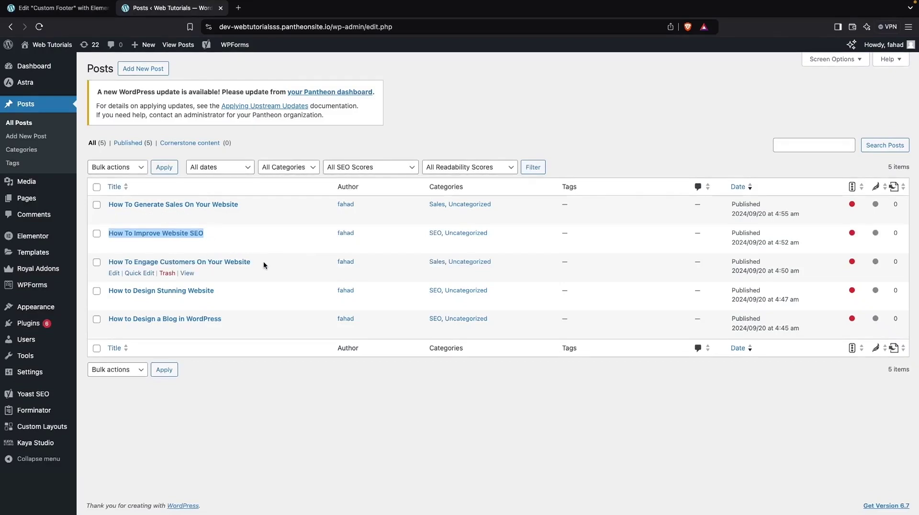
{"action": "left_click_drag", "start_coordinate": [264, 265], "coordinate": [106, 258]}
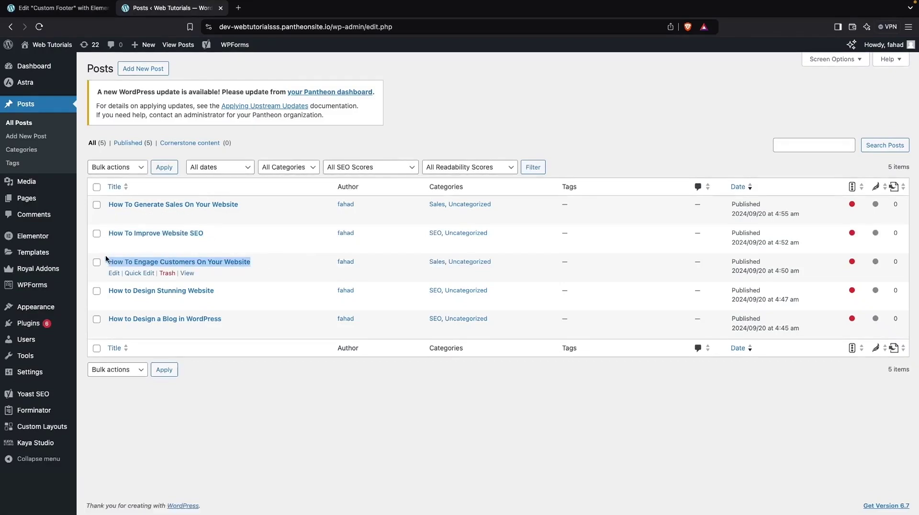
{"action": "key", "text": "super+c"}
{"action": "key", "text": "super+1"}
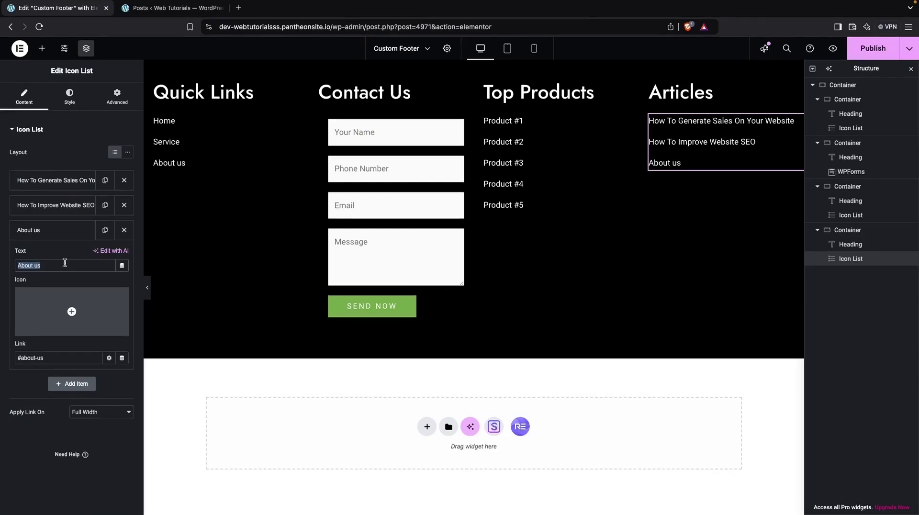
{"action": "key", "text": "super+v"}
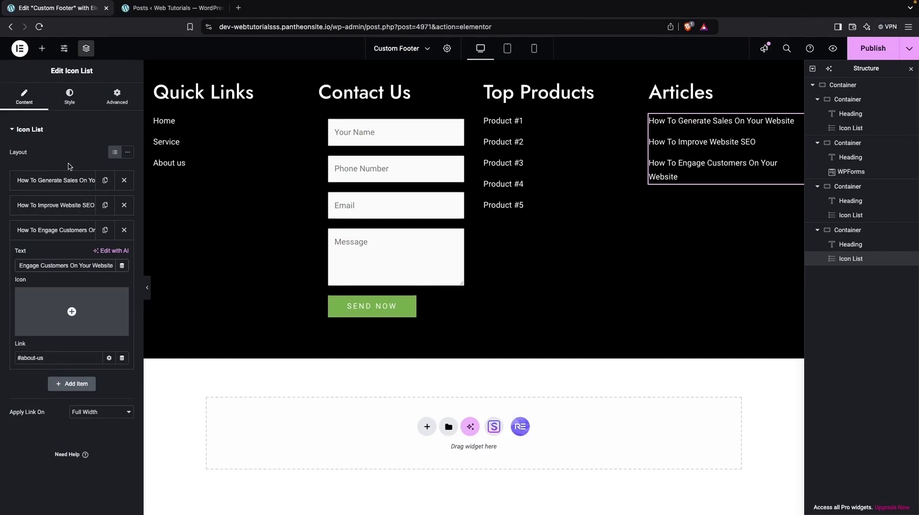
Step: From the WordPress posts list, open the Generate Sales, Improve Website SEO and Engage Customers posts in separate browser tabs
{"action": "left_click", "coordinate": [197, 9]}
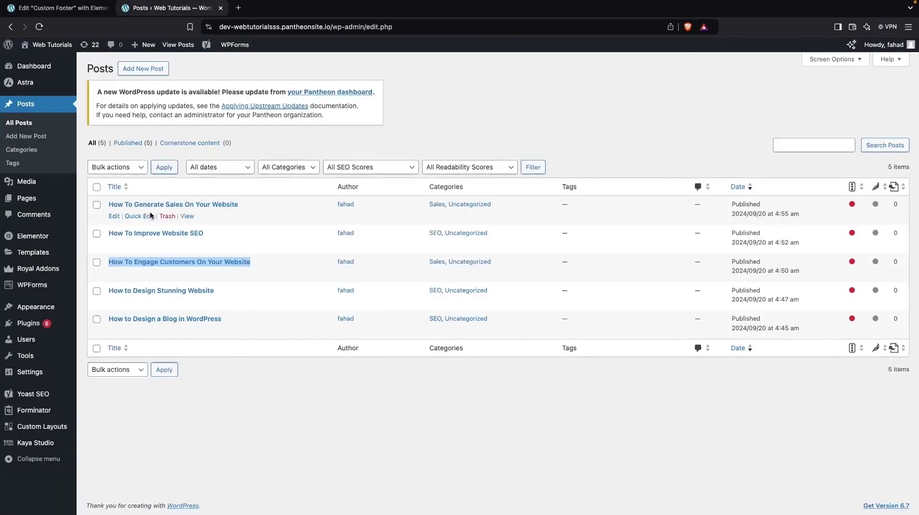
{"action": "left_click", "coordinate": [187, 216], "text": "super"}
{"action": "left_click", "coordinate": [194, 245], "text": "super"}
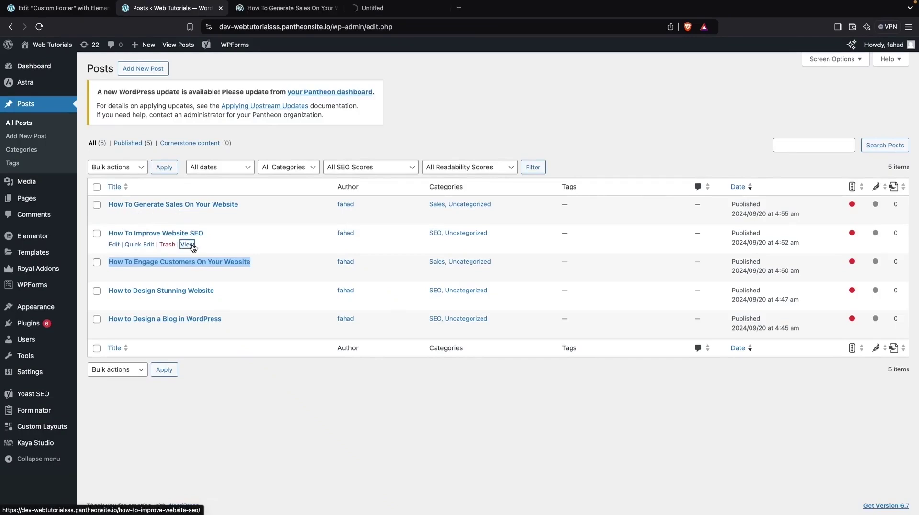
{"action": "left_click", "coordinate": [193, 274], "text": "super"}
Step: Copy the "How To Generate Sales On Your Website" post's URL into the link of the first Articles list item
{"action": "left_click", "coordinate": [268, 12]}
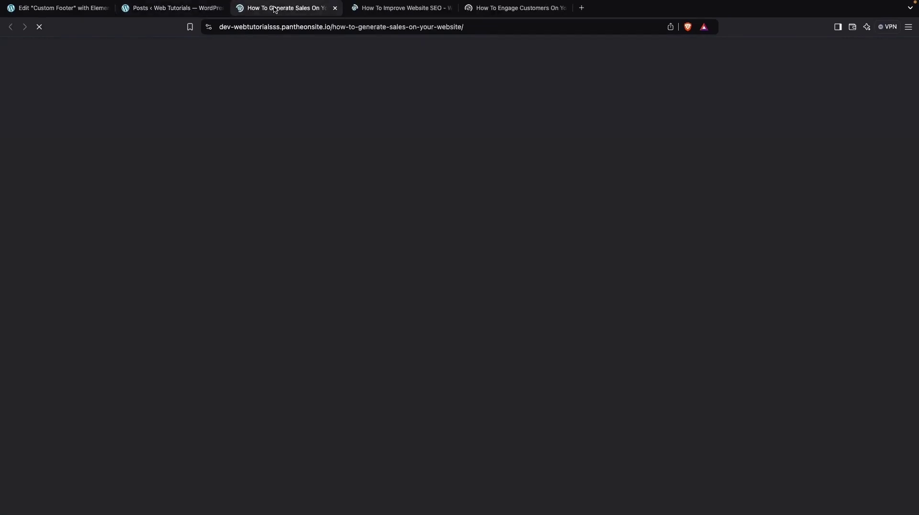
{"action": "left_click", "coordinate": [274, 30]}
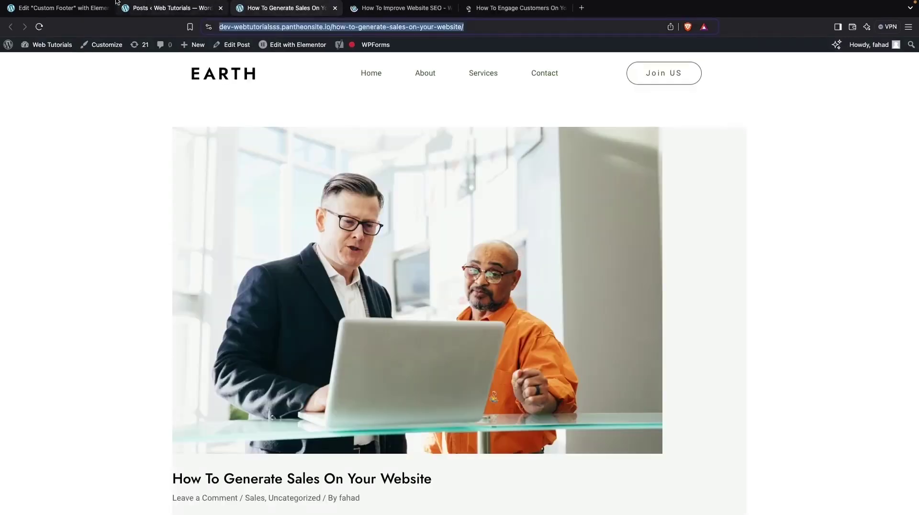
{"action": "left_click", "coordinate": [60, 8]}
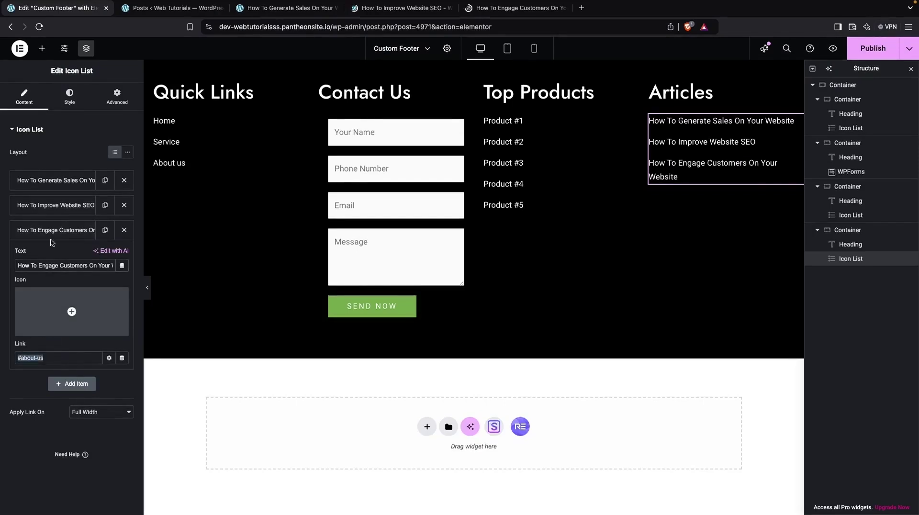
{"action": "left_click", "coordinate": [63, 181]}
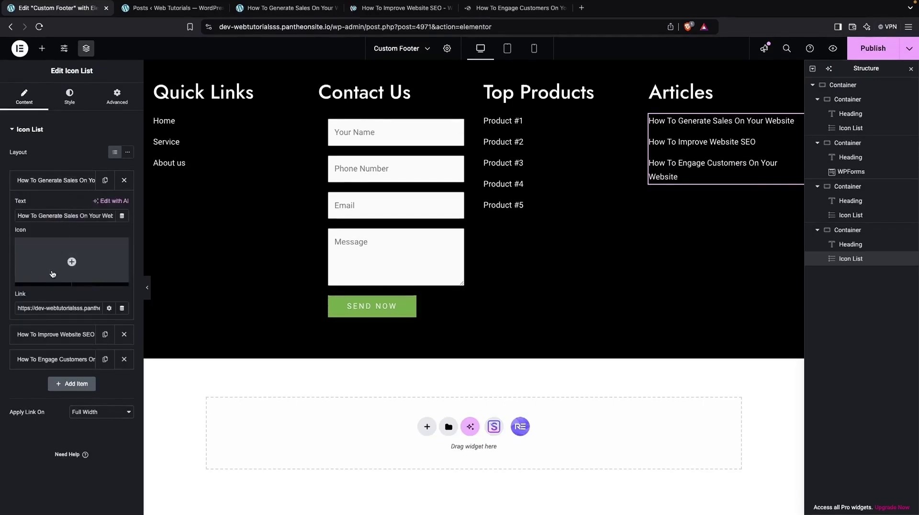
Step: Copy the "How To Improve Website SEO" post's URL into the link of the second Articles list item
{"action": "left_click", "coordinate": [388, 11]}
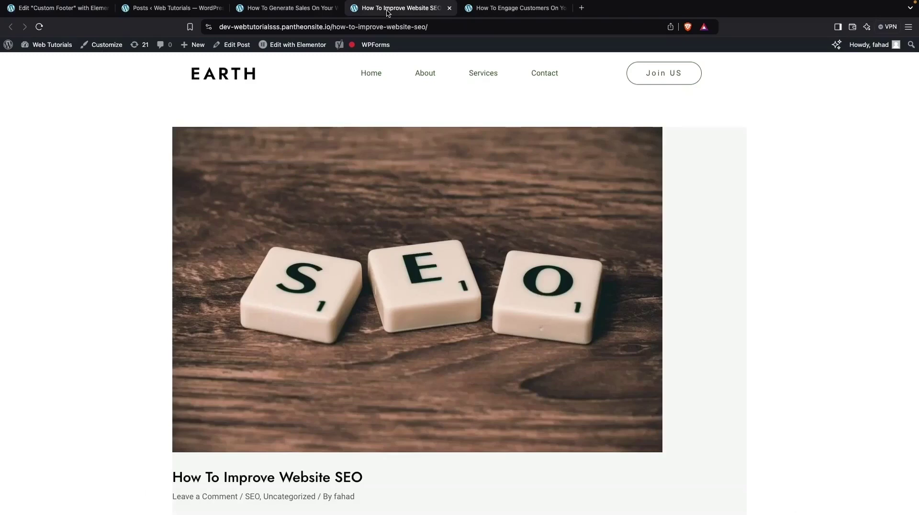
{"action": "left_click", "coordinate": [345, 26]}
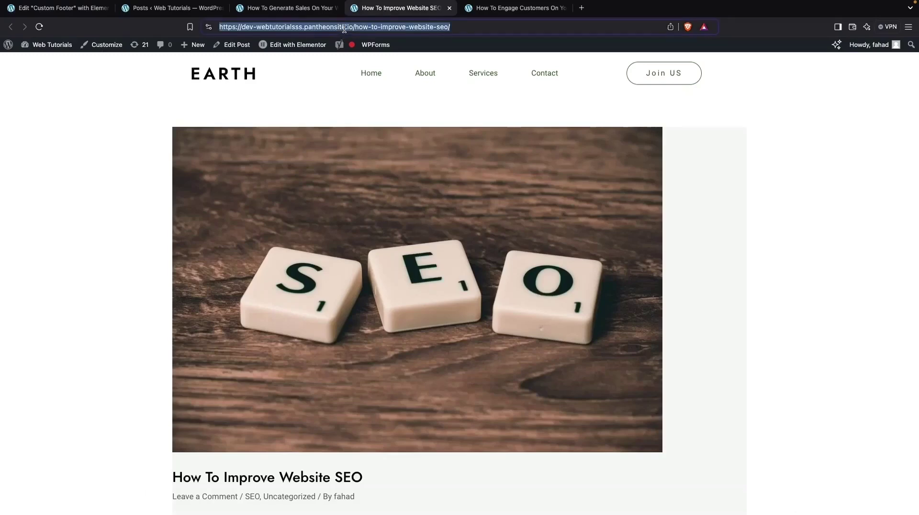
{"action": "left_click", "coordinate": [63, 14]}
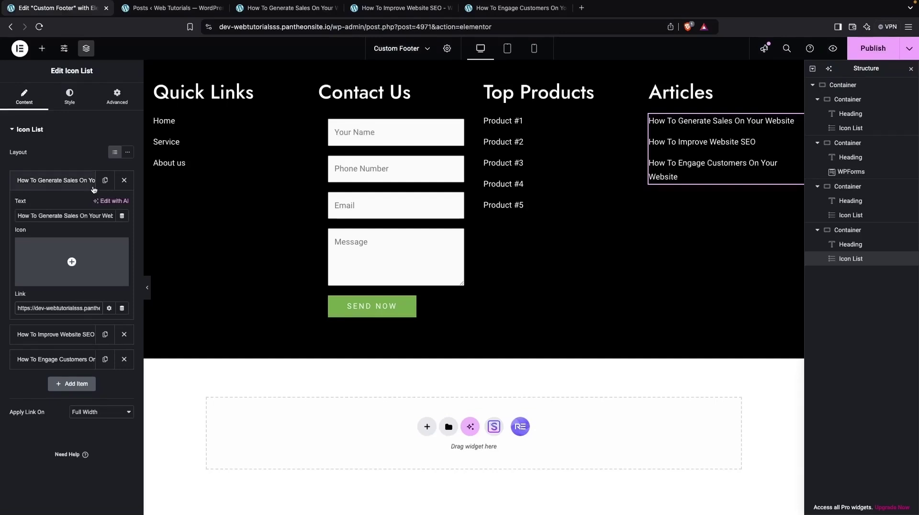
{"action": "left_click", "coordinate": [67, 335]}
{"action": "key", "text": "ctrl+a"}
{"action": "key", "text": "ctrl+v"}
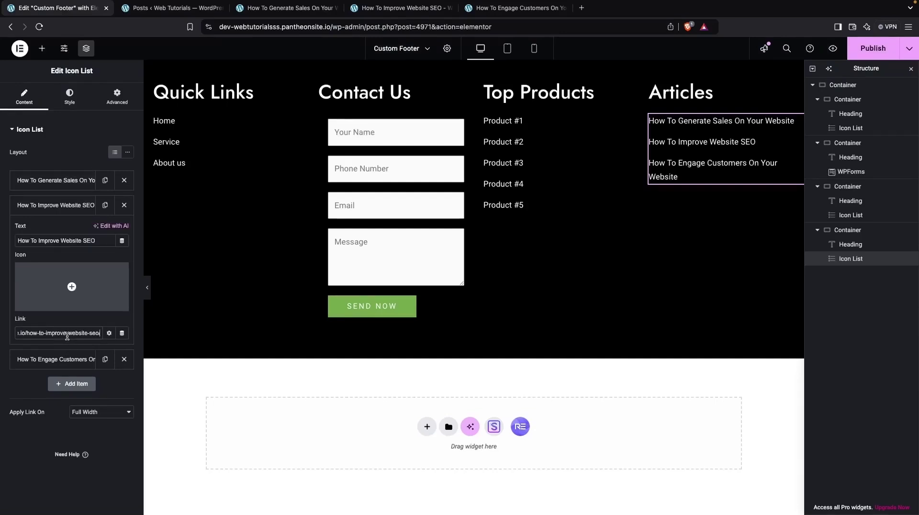
Step: Copy the "How To Engage Customers On Your Website" post's URL into the link of the third Articles list item
{"action": "left_click", "coordinate": [512, 7]}
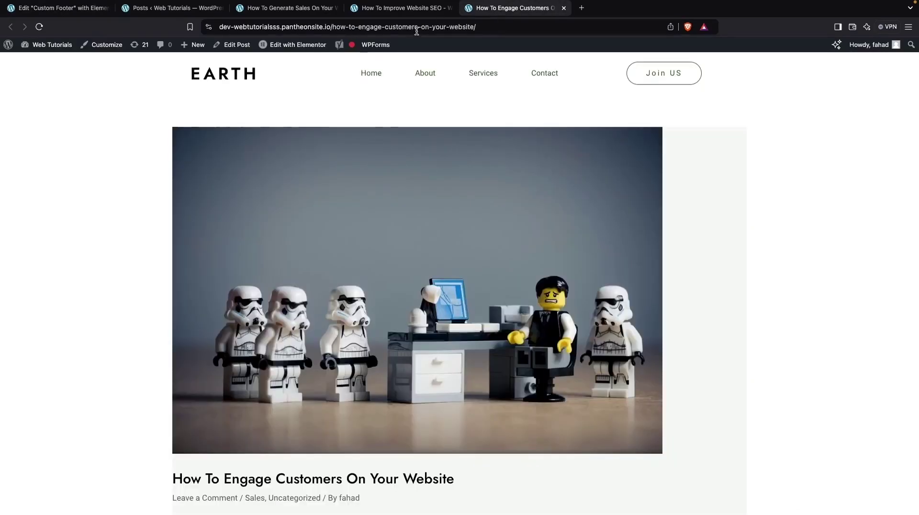
{"action": "left_click", "coordinate": [393, 27]}
{"action": "left_click", "coordinate": [62, 8]}
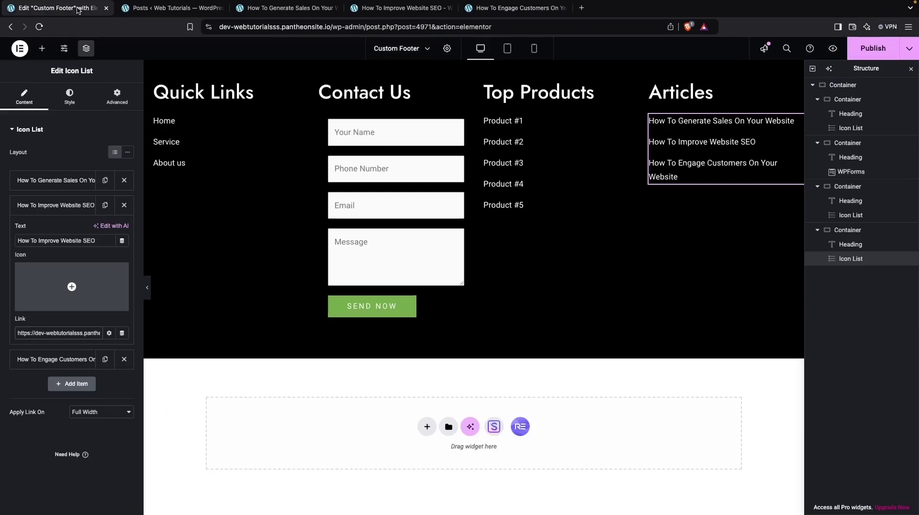
{"action": "left_click", "coordinate": [58, 360]}
{"action": "key", "text": "ctrl+v"}
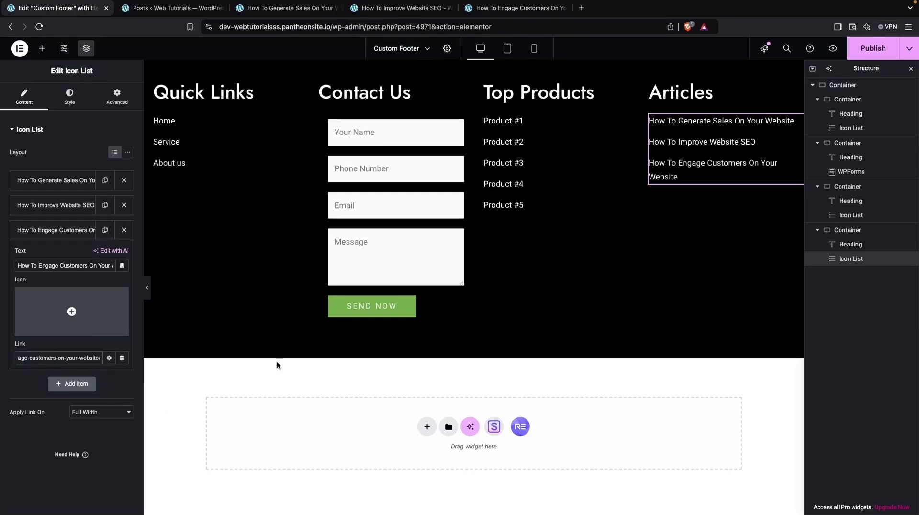
Step: Delete the Product #5 item from the Top Products list and publish the footer
{"action": "left_click", "coordinate": [520, 196]}
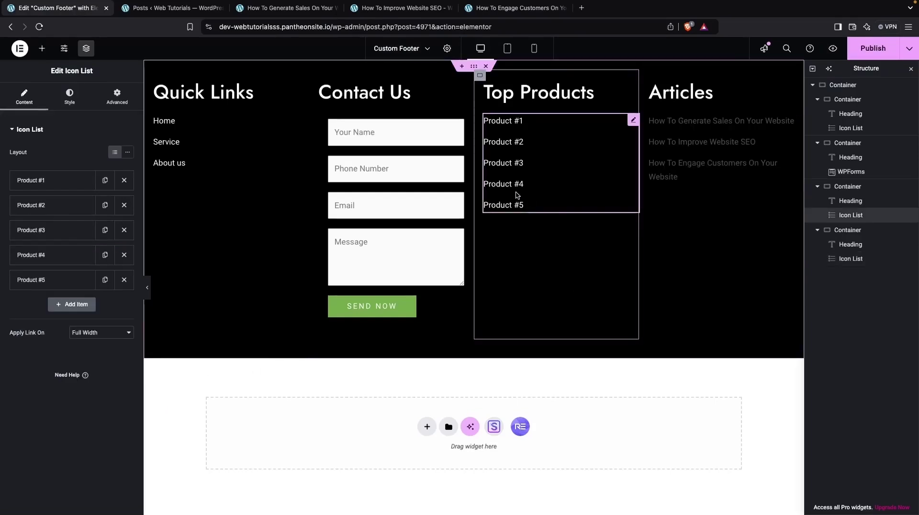
{"action": "left_click", "coordinate": [124, 281]}
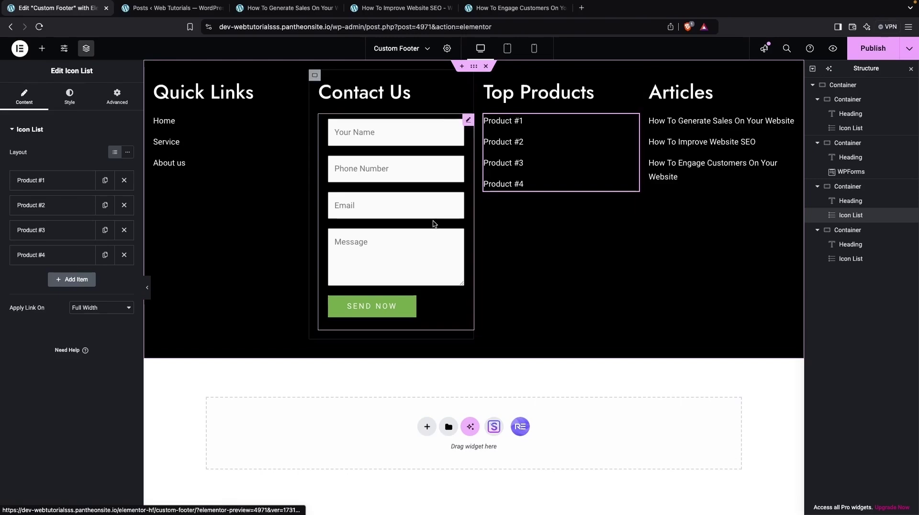
{"action": "left_click", "coordinate": [873, 50]}
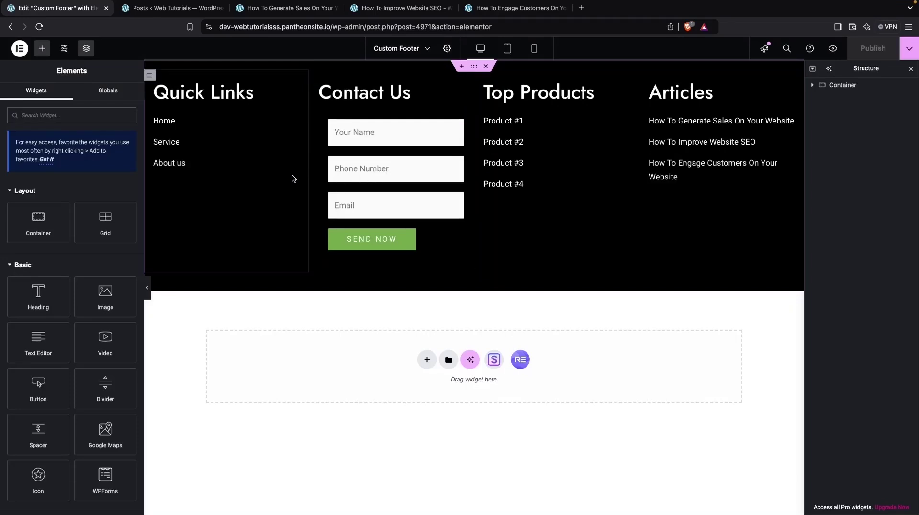
Step: Set the space between the Quick Links list items to 20 px
{"action": "left_click", "coordinate": [179, 154]}
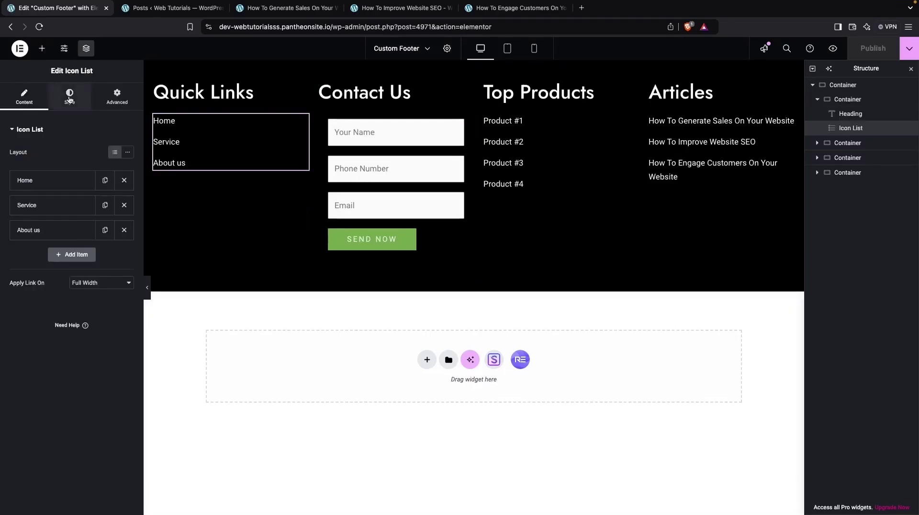
{"action": "left_click", "coordinate": [70, 96]}
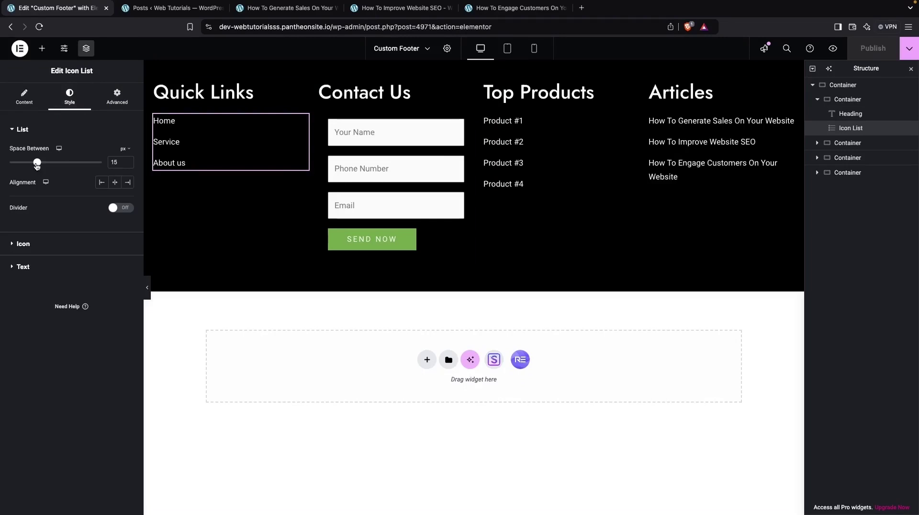
{"action": "mouse_move", "coordinate": [37, 164]}
{"action": "left_mouse_down"}
{"action": "mouse_move", "coordinate": [96, 163]}
{"action": "mouse_move", "coordinate": [46, 164]}
{"action": "left_mouse_up"}
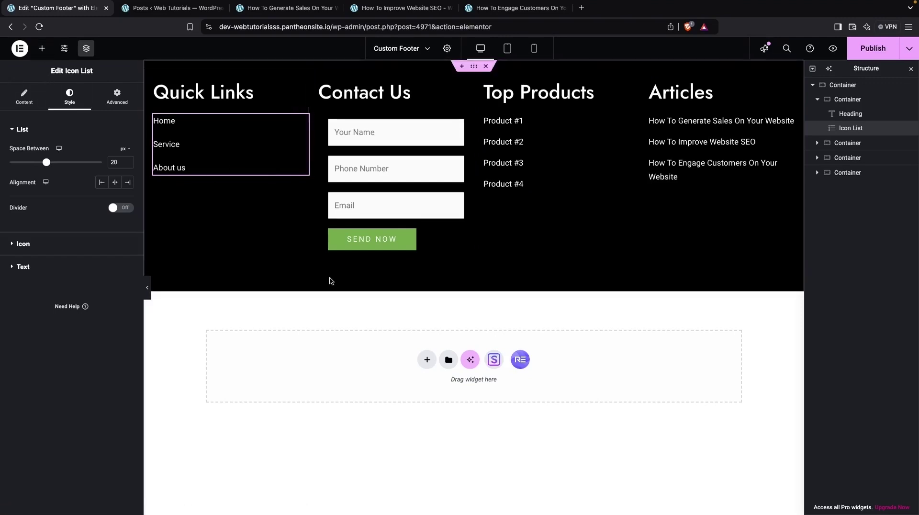
Step: Add a three-column container with a wide middle column below the existing footer section
{"action": "left_click", "coordinate": [428, 360]}
{"action": "left_click", "coordinate": [450, 395]}
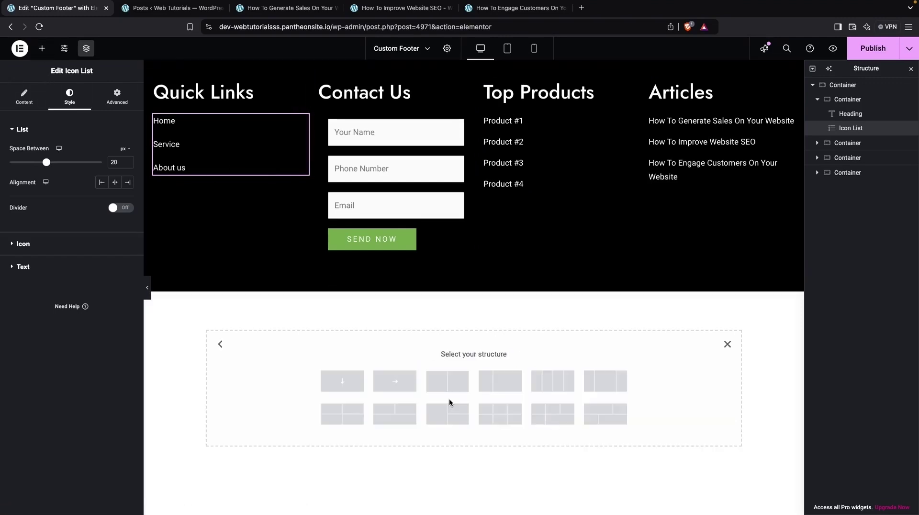
{"action": "left_click", "coordinate": [599, 384]}
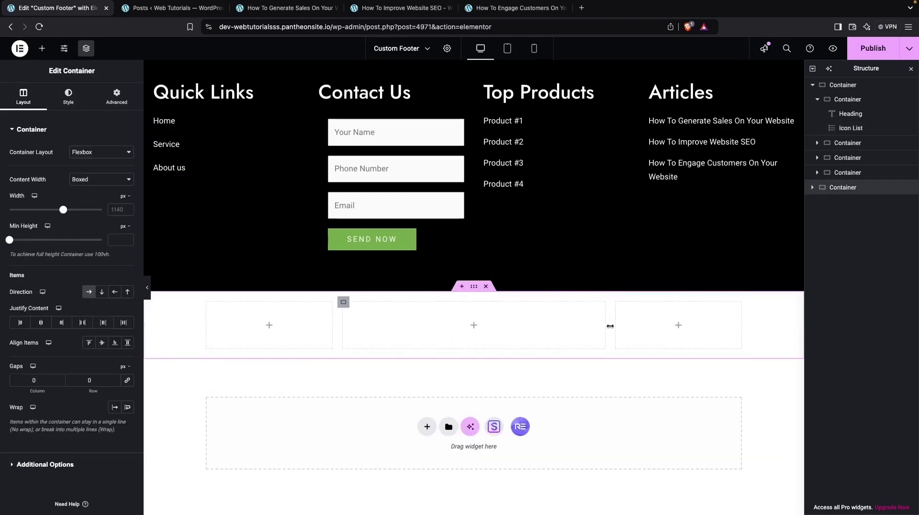
Step: Narrow the new container's middle column and set the container's content width to Full Width
{"action": "left_click_drag", "start_coordinate": [609, 326], "coordinate": [556, 332]}
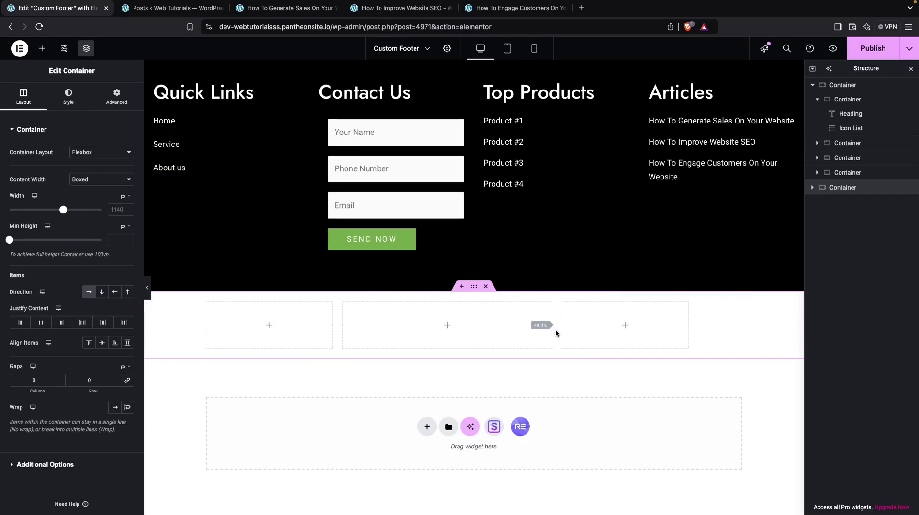
{"action": "left_click", "coordinate": [89, 179]}
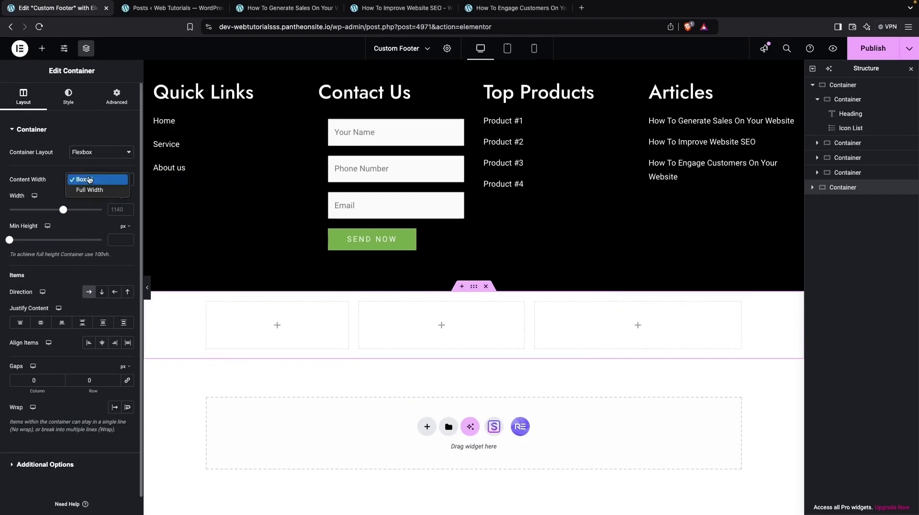
{"action": "left_click", "coordinate": [89, 190]}
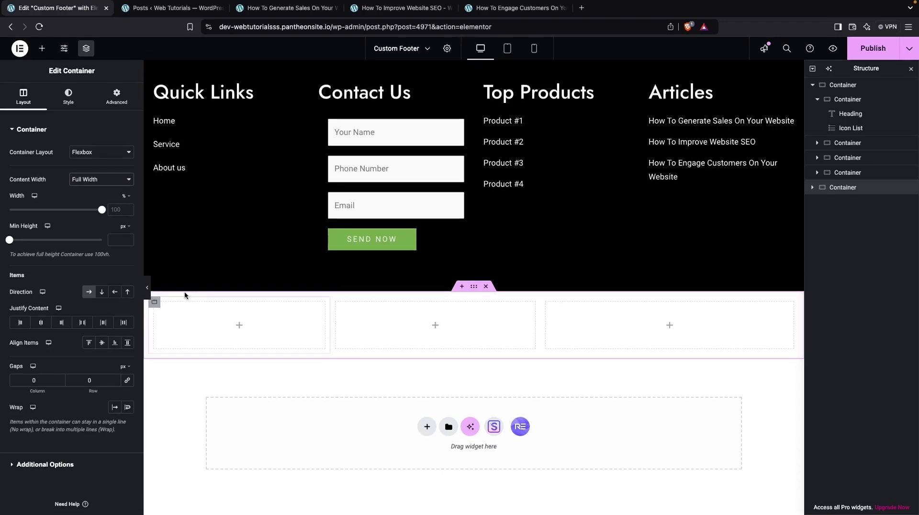
{"action": "left_click", "coordinate": [45, 50]}
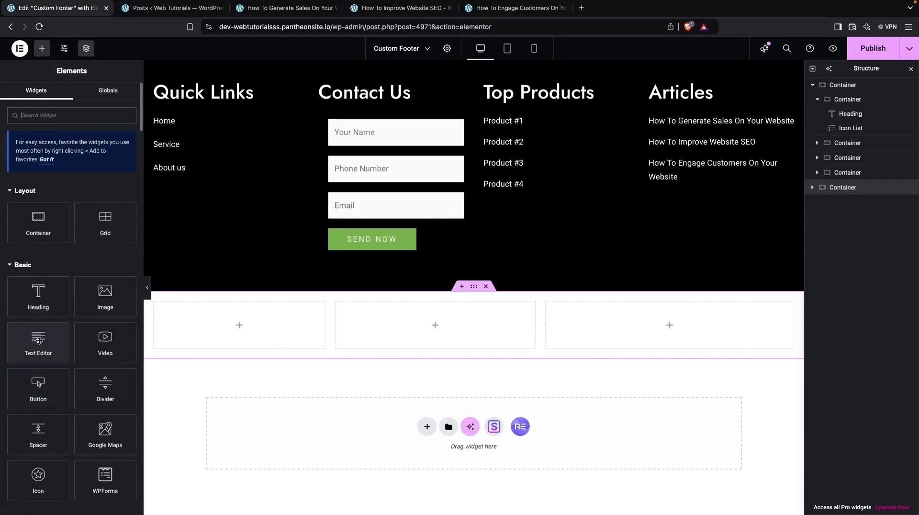
{"action": "left_click_drag", "start_coordinate": [39, 340], "coordinate": [192, 320]}
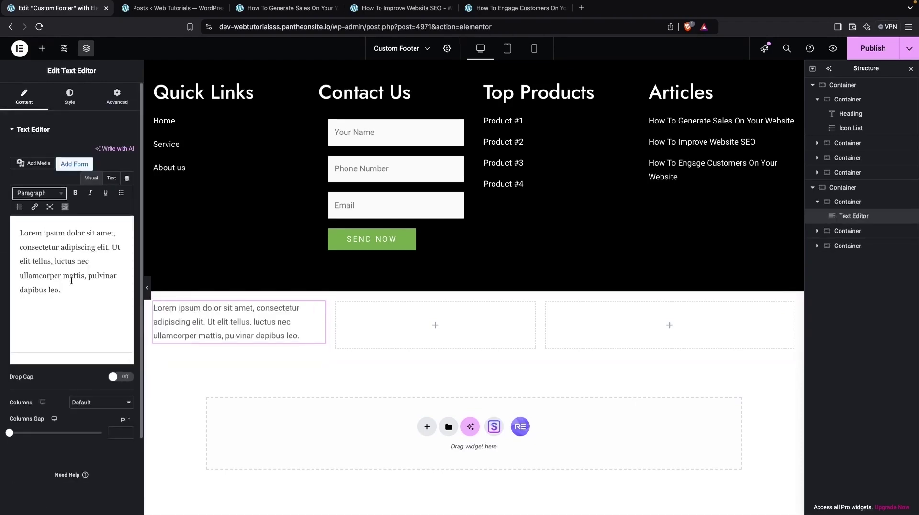
{"action": "triple_click", "coordinate": [71, 281]}
{"action": "type", "text": "@copyright"}
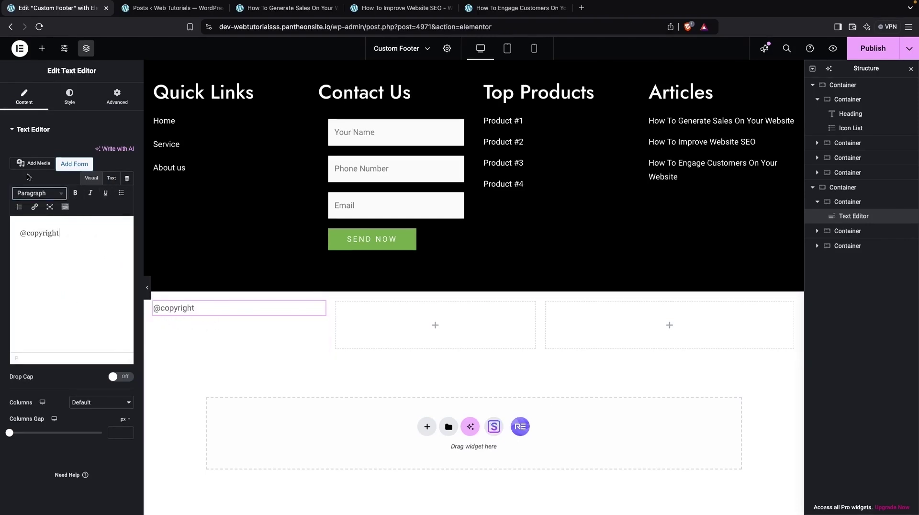
{"action": "left_click", "coordinate": [70, 96]}
{"action": "left_click", "coordinate": [101, 152]}
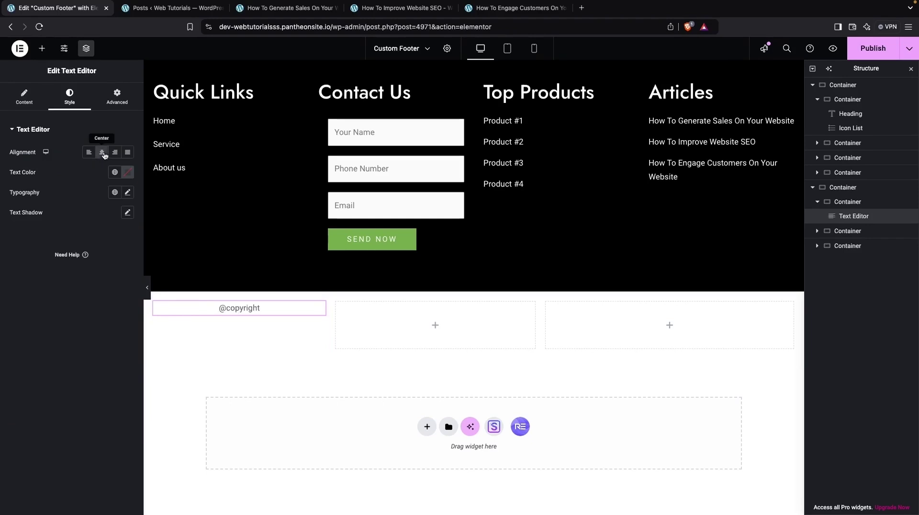
Step: Add a Text Editor widget reading "privacy links" to the new container's middle column
{"action": "left_click", "coordinate": [42, 49]}
{"action": "left_click_drag", "start_coordinate": [38, 340], "coordinate": [400, 322]}
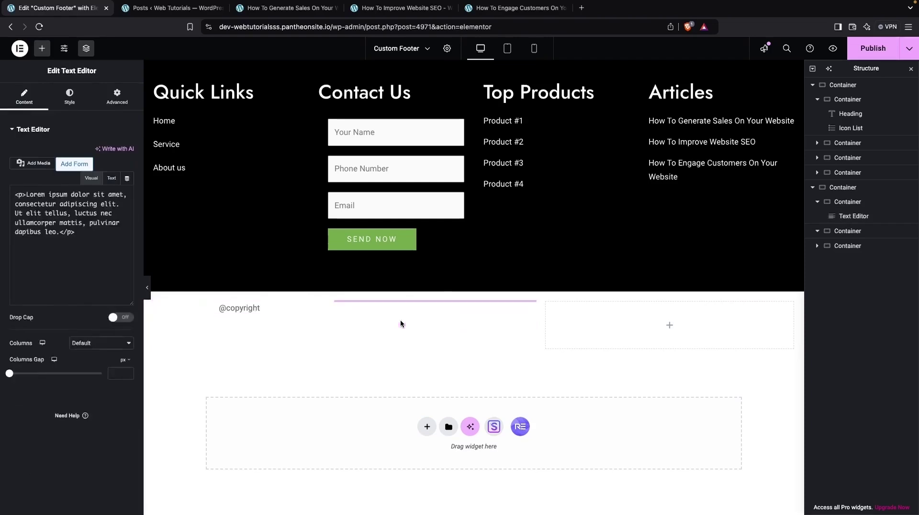
{"action": "left_click_drag", "start_coordinate": [62, 287], "coordinate": [2, 225]}
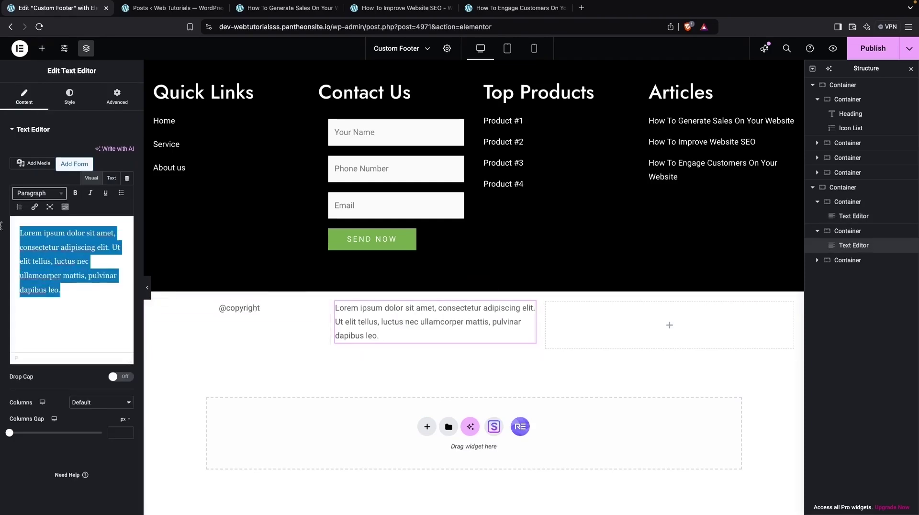
{"action": "type", "text": "privacy links"}
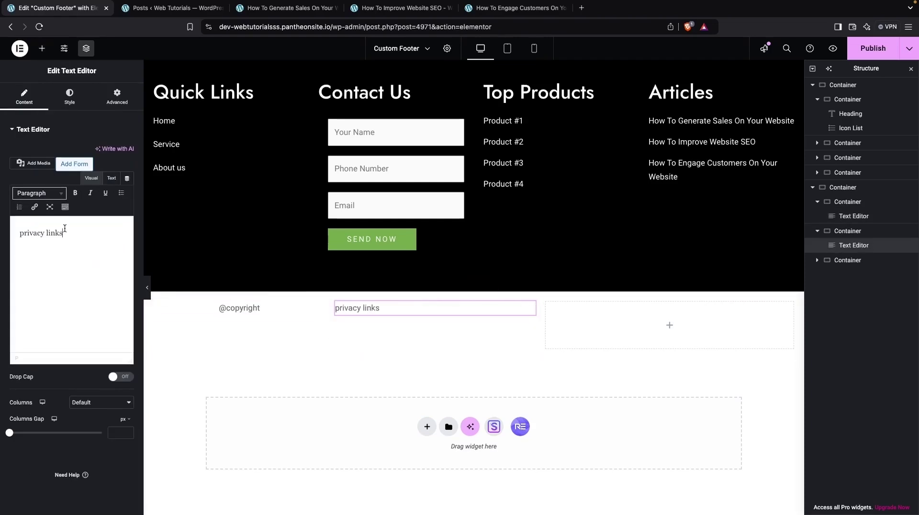
Step: Center the "privacy links" text in the bottom row's middle column
{"action": "left_click", "coordinate": [69, 95]}
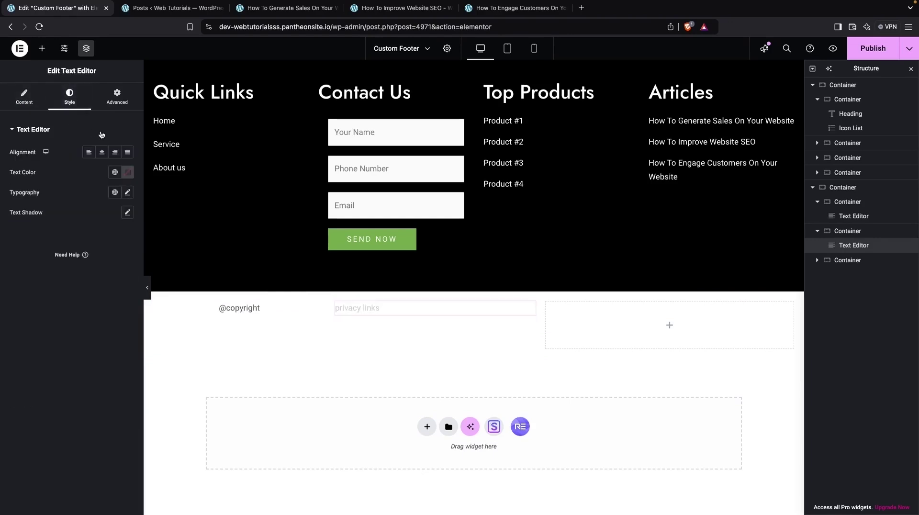
{"action": "left_click", "coordinate": [102, 153]}
{"action": "left_click", "coordinate": [458, 319]}
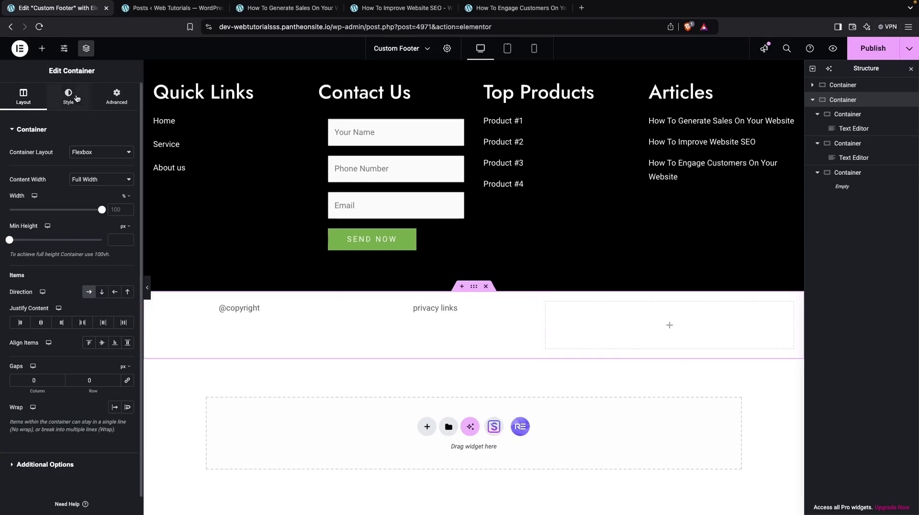
Step: Add a Social Icons widget to the bottom row's empty third column
{"action": "left_click", "coordinate": [545, 304]}
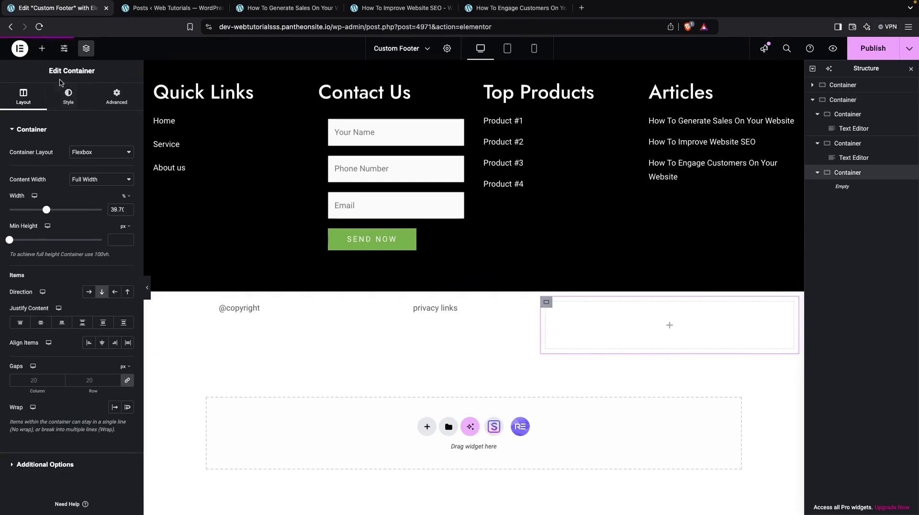
{"action": "left_click", "coordinate": [42, 49]}
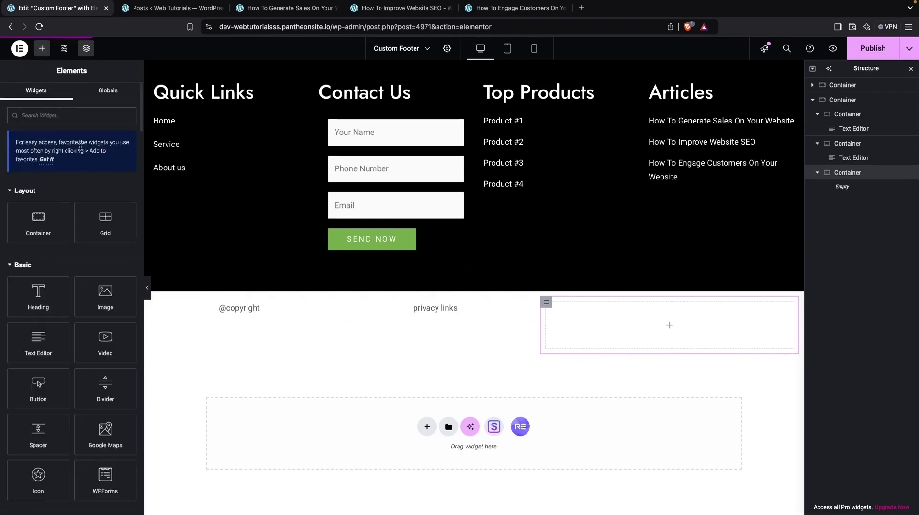
{"action": "type", "text": "social"}
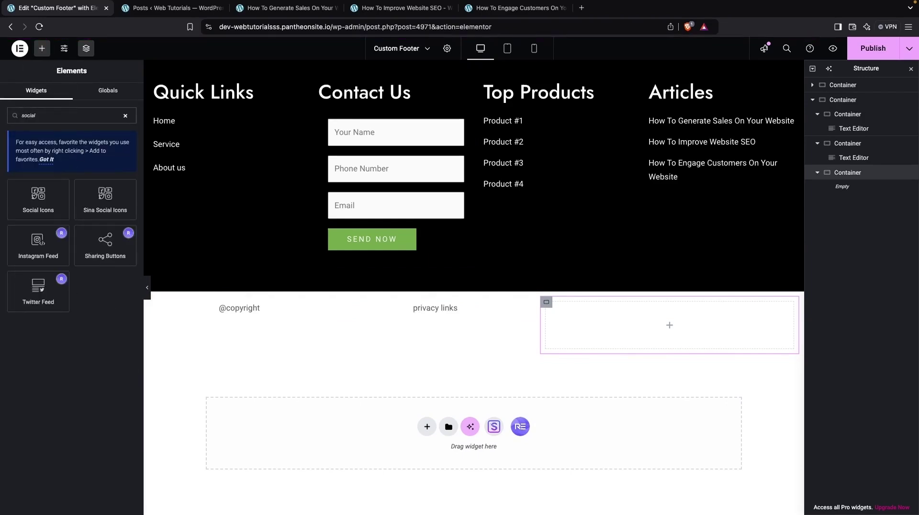
{"action": "left_click_drag", "start_coordinate": [32, 193], "coordinate": [582, 325]}
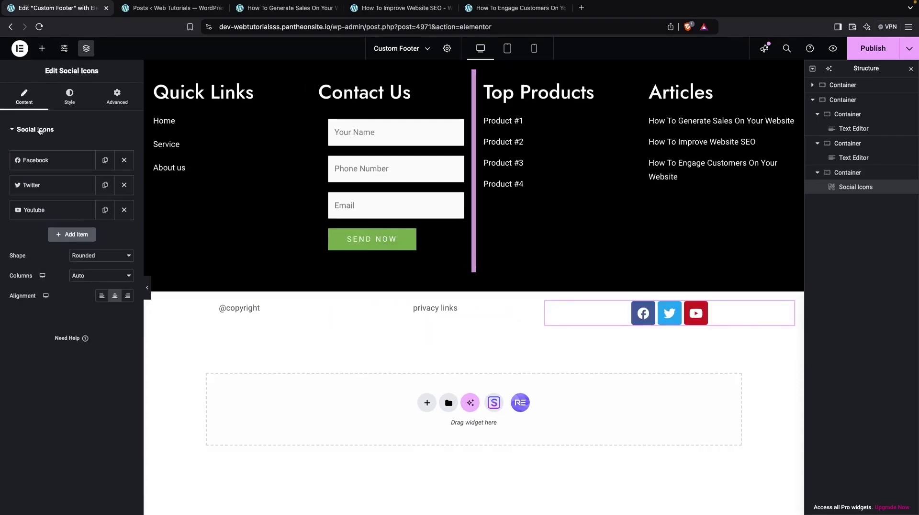
Step: Give the social icons custom colors, with white (#FFFFFF) as primary and black (#000000) as secondary
{"action": "left_click", "coordinate": [70, 95]}
{"action": "left_click", "coordinate": [99, 152]}
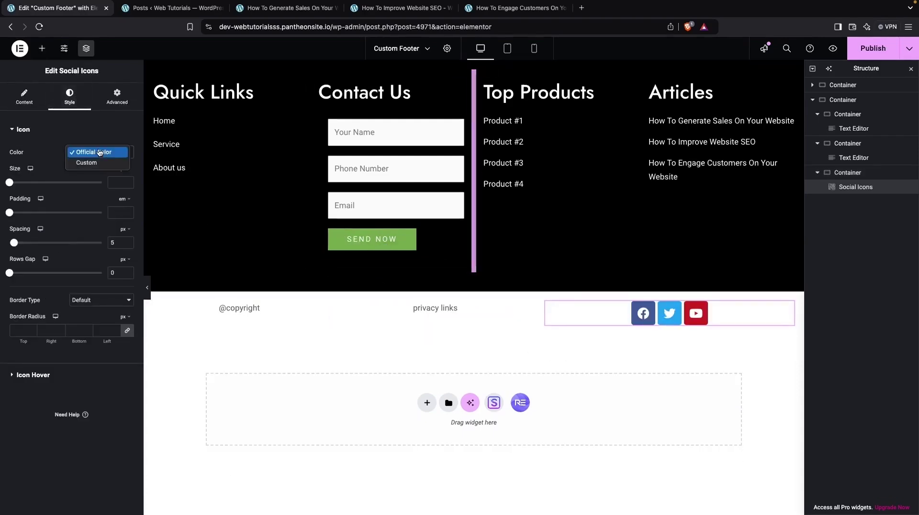
{"action": "left_click", "coordinate": [97, 164]}
{"action": "left_click", "coordinate": [99, 153]}
{"action": "left_click", "coordinate": [97, 164]}
{"action": "left_click", "coordinate": [127, 172]}
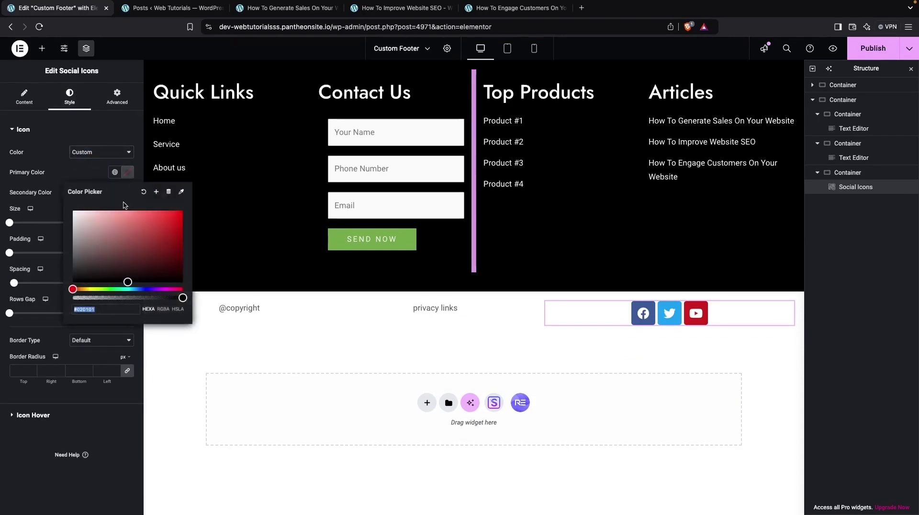
{"action": "left_click", "coordinate": [72, 213]}
{"action": "left_click", "coordinate": [75, 171]}
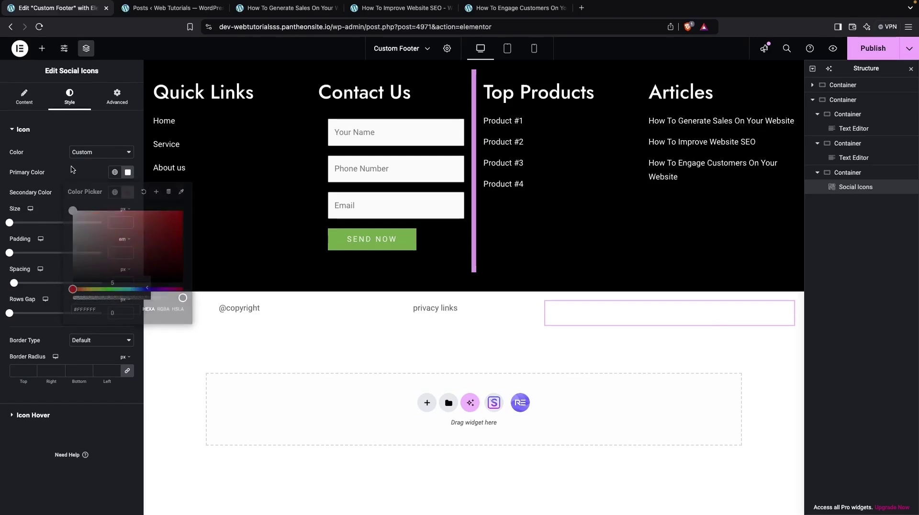
{"action": "left_click", "coordinate": [127, 193]}
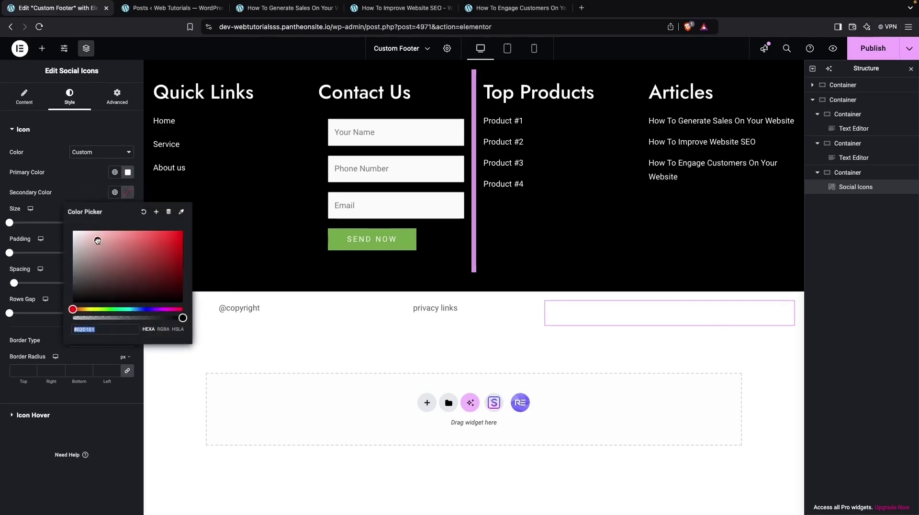
{"action": "left_click", "coordinate": [72, 302]}
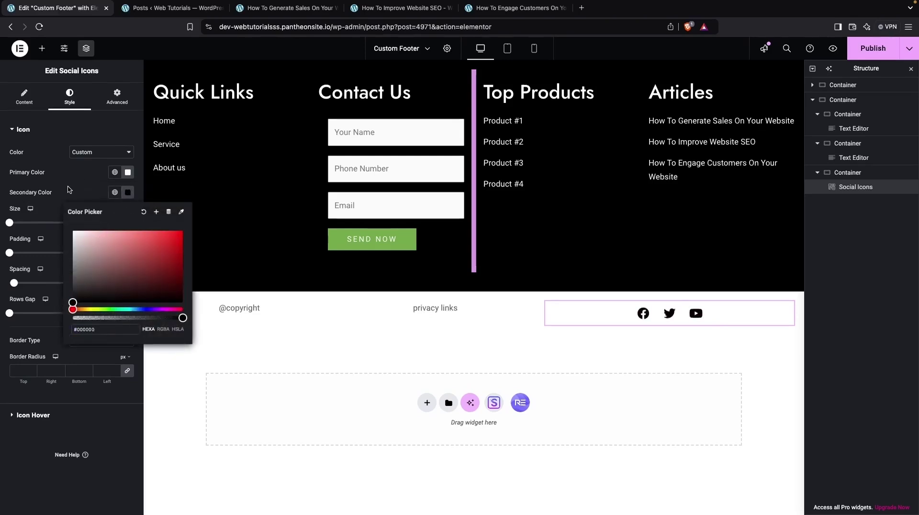
{"action": "left_click", "coordinate": [68, 190]}
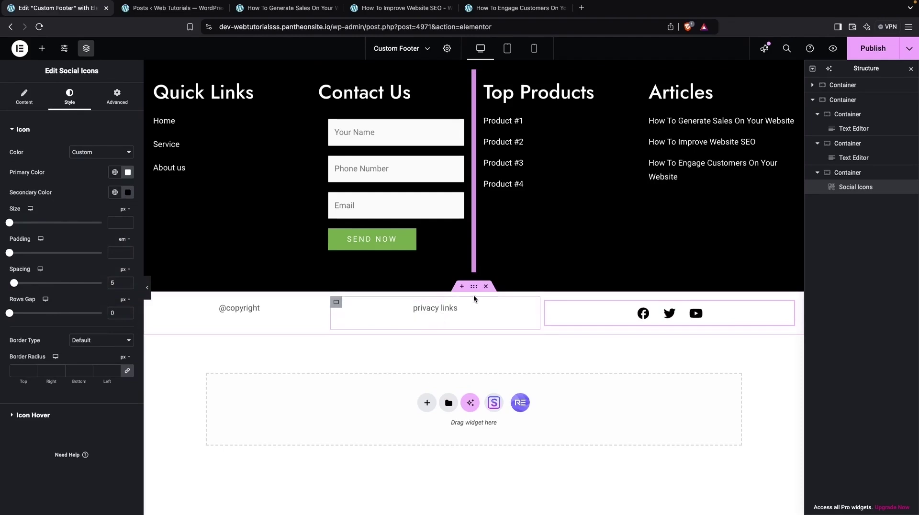
Step: Set the background color of the bottom row's parent container to black (#000000)
{"action": "left_click", "coordinate": [474, 286]}
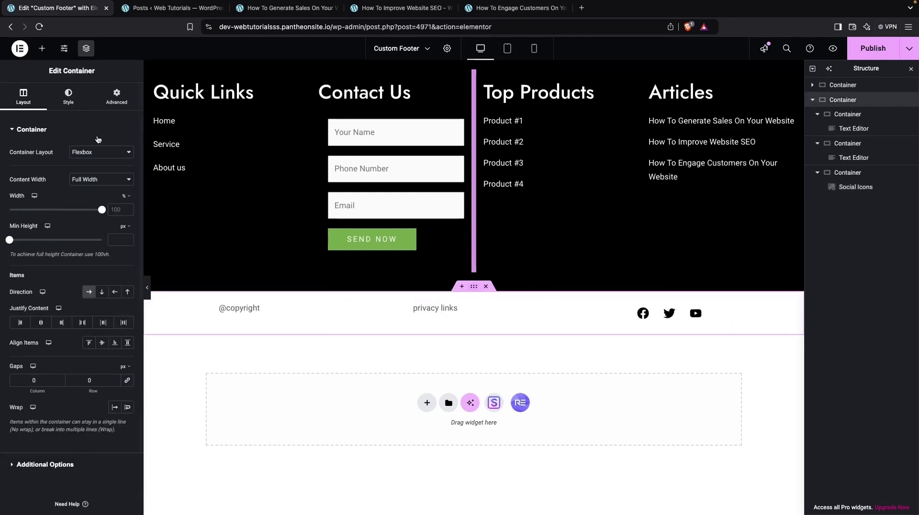
{"action": "left_click", "coordinate": [69, 96]}
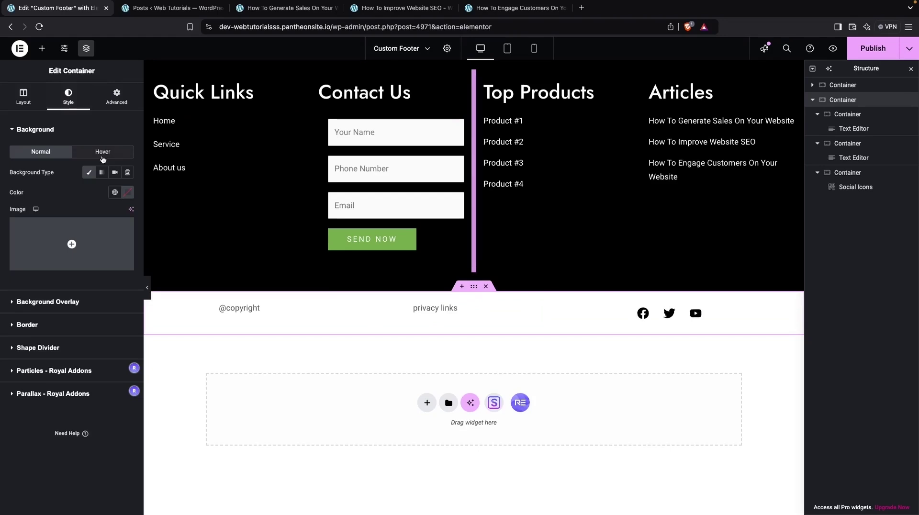
{"action": "left_click", "coordinate": [127, 192]}
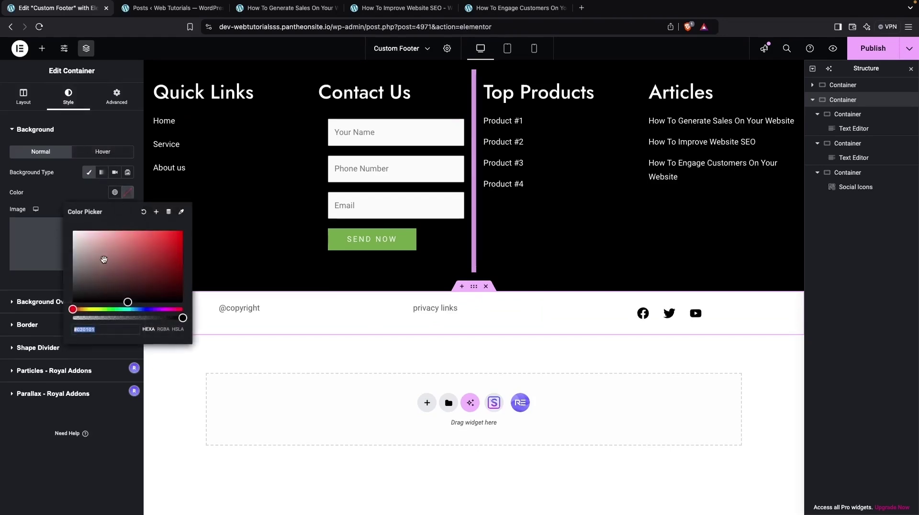
{"action": "left_click_drag", "start_coordinate": [104, 260], "coordinate": [62, 319]}
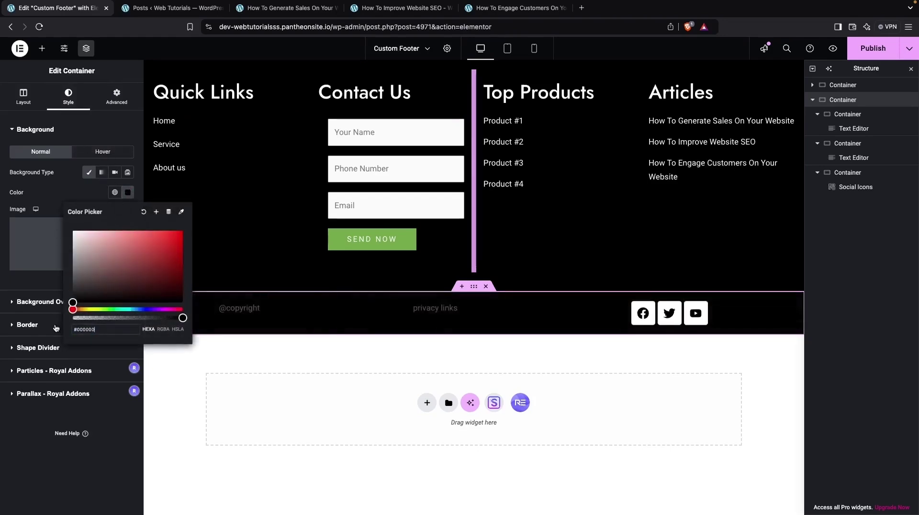
{"action": "left_click", "coordinate": [258, 318]}
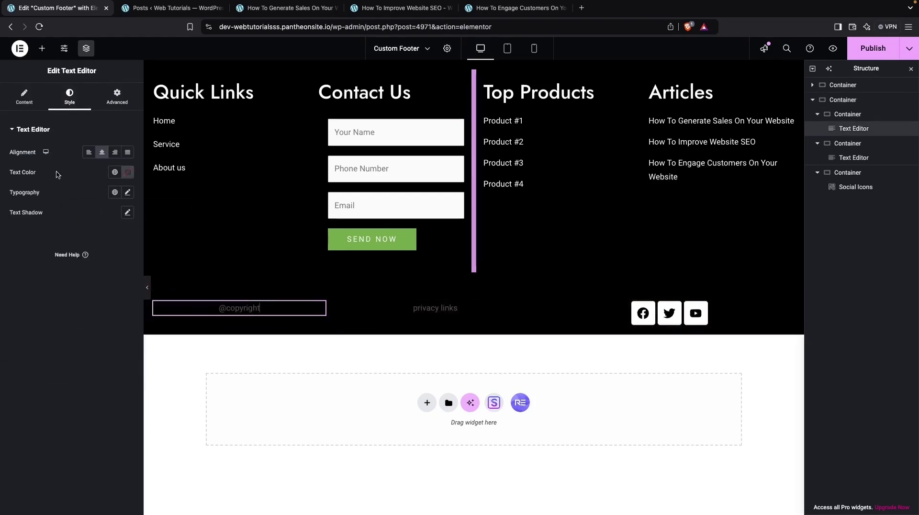
{"action": "left_click", "coordinate": [127, 172]}
{"action": "left_click_drag", "start_coordinate": [104, 235], "coordinate": [72, 210]}
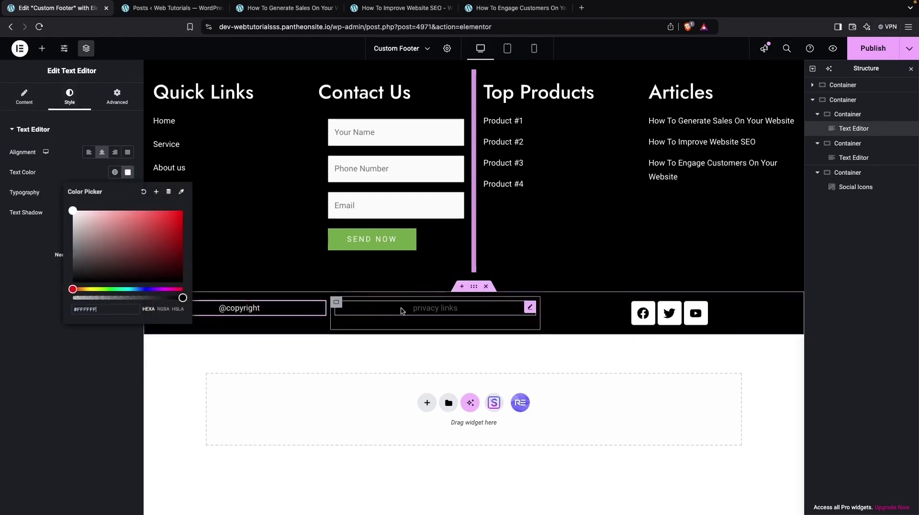
{"action": "left_click", "coordinate": [401, 311]}
{"action": "left_click", "coordinate": [127, 173]}
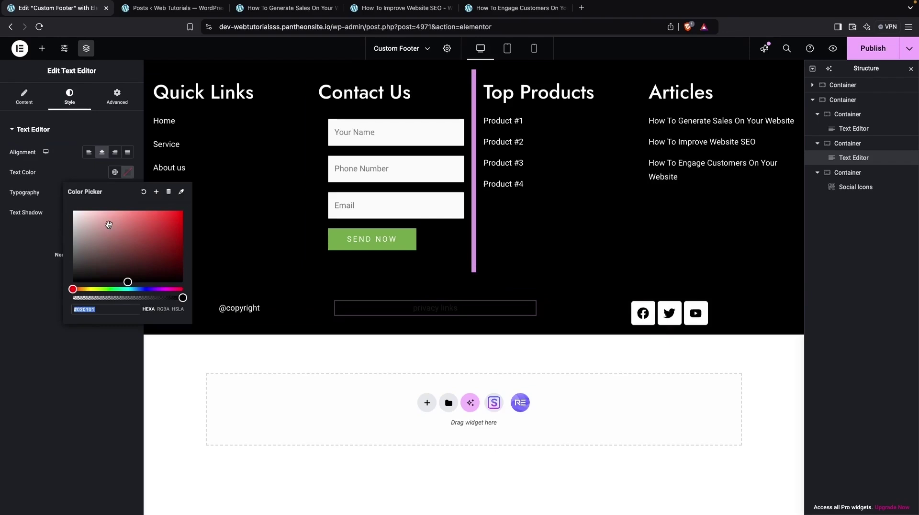
{"action": "left_click_drag", "start_coordinate": [109, 225], "coordinate": [72, 211]}
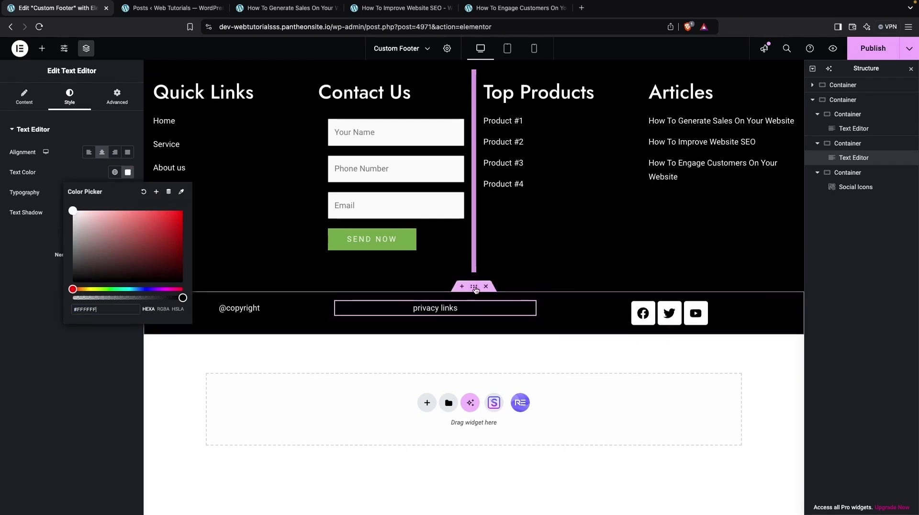
Step: Set Align Items to center for the bottom row's parent container
{"action": "left_click", "coordinate": [476, 290]}
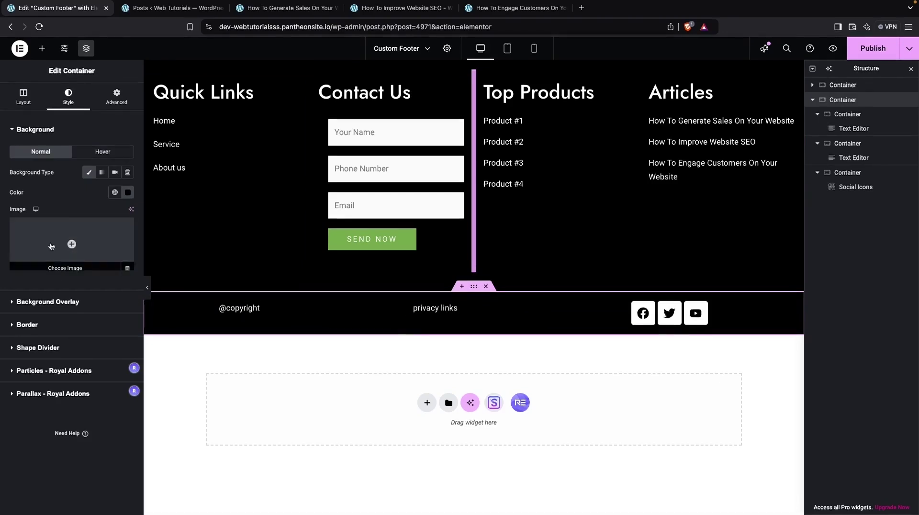
{"action": "left_click", "coordinate": [23, 96]}
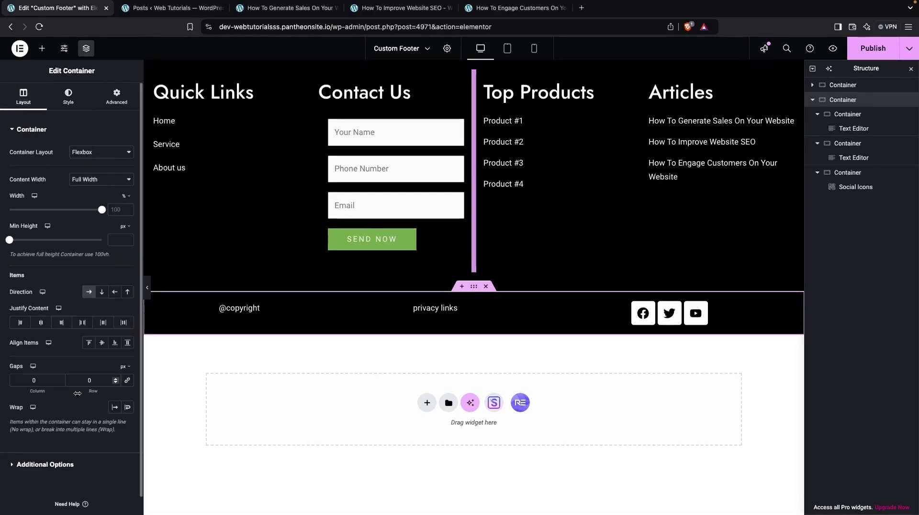
{"action": "left_click", "coordinate": [102, 348]}
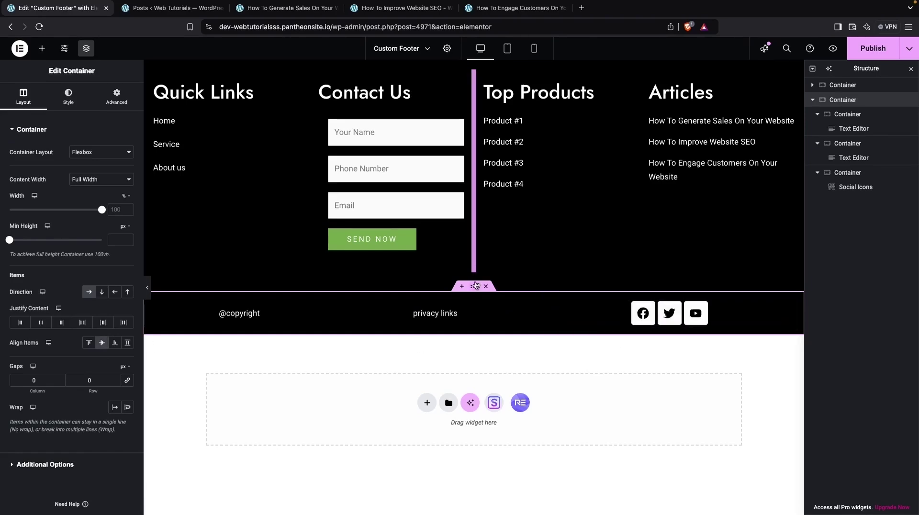
Step: Set the social icons' size to 18 px and their spacing to 15 px
{"action": "left_click", "coordinate": [599, 316]}
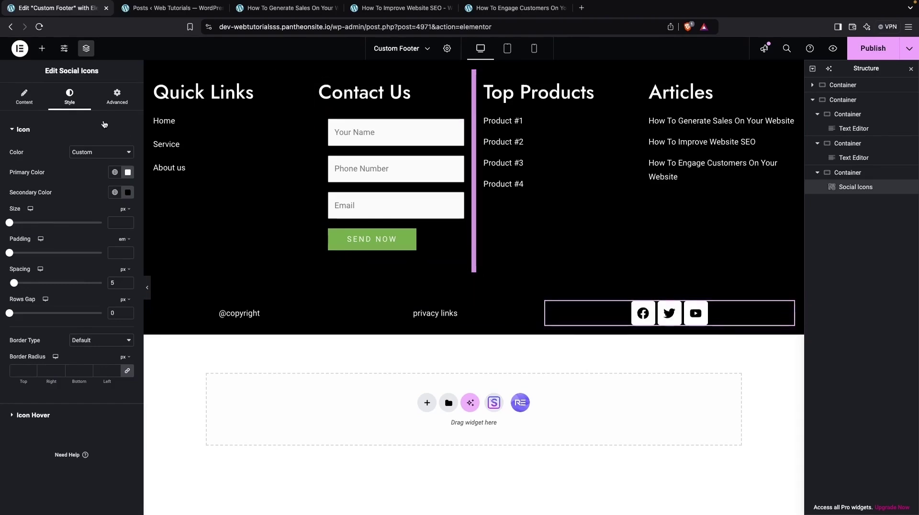
{"action": "left_click_drag", "start_coordinate": [9, 222], "coordinate": [17, 225]}
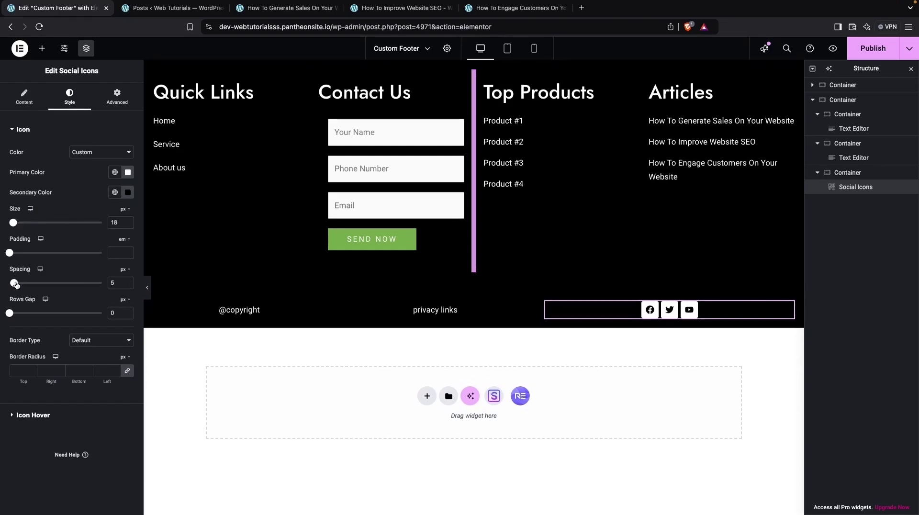
{"action": "left_click_drag", "start_coordinate": [18, 286], "coordinate": [26, 285]}
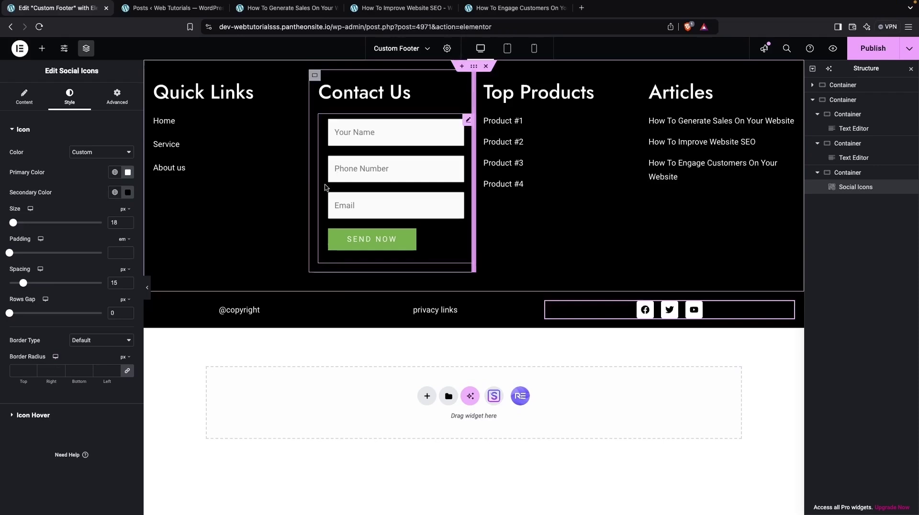
{"action": "left_click", "coordinate": [335, 280]}
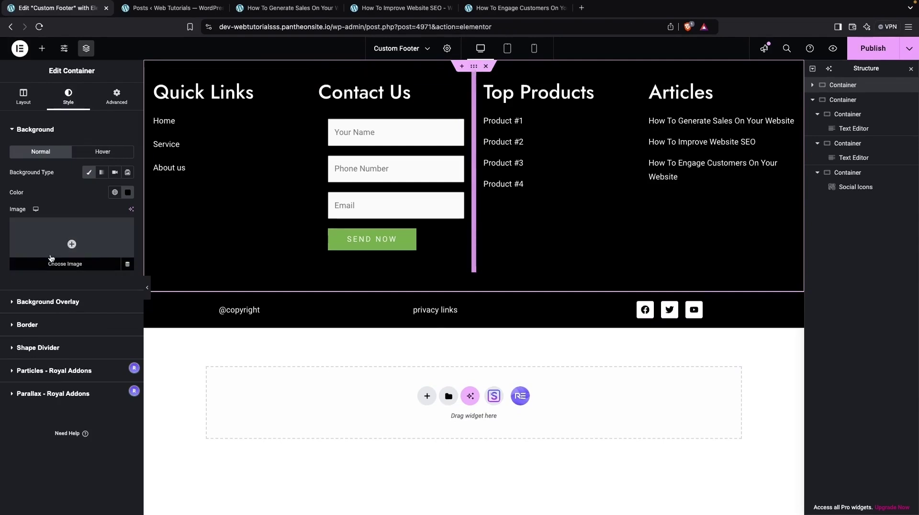
{"action": "left_click", "coordinate": [65, 244]}
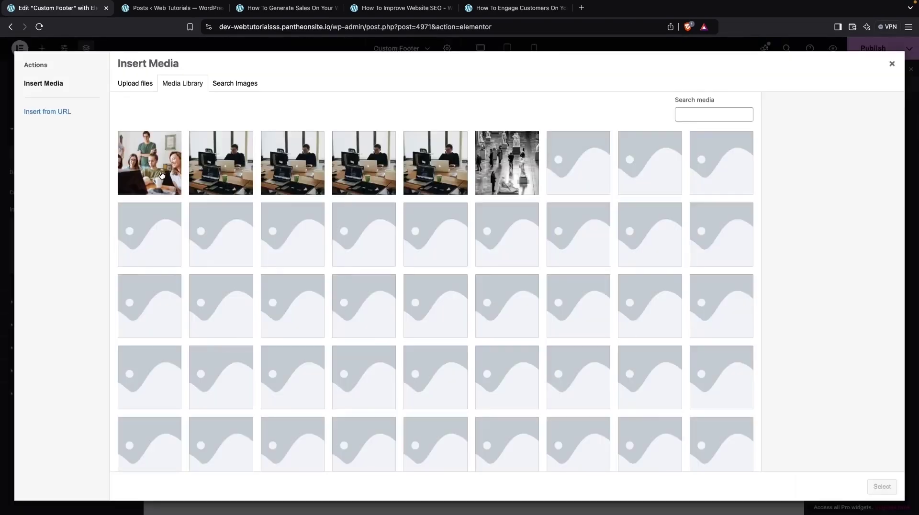
{"action": "left_click", "coordinate": [162, 176]}
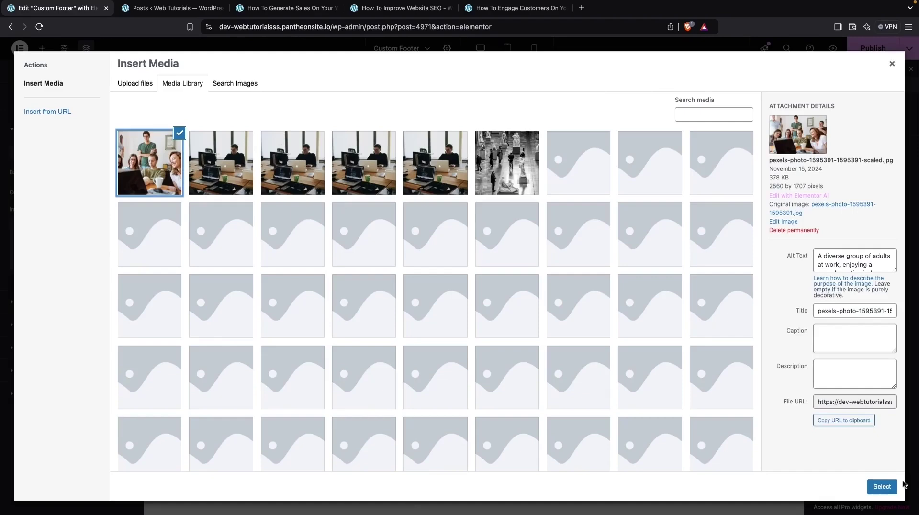
{"action": "left_click", "coordinate": [882, 486]}
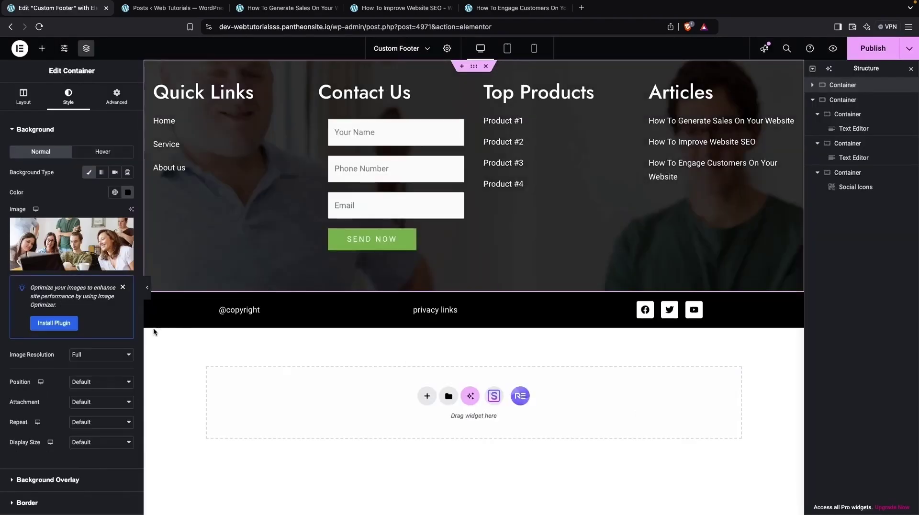
Step: Set the upper footer container's background overlay opacity to 0.83
{"action": "scroll", "coordinate": [45, 351], "scroll_direction": "down", "scroll_amount": 2}
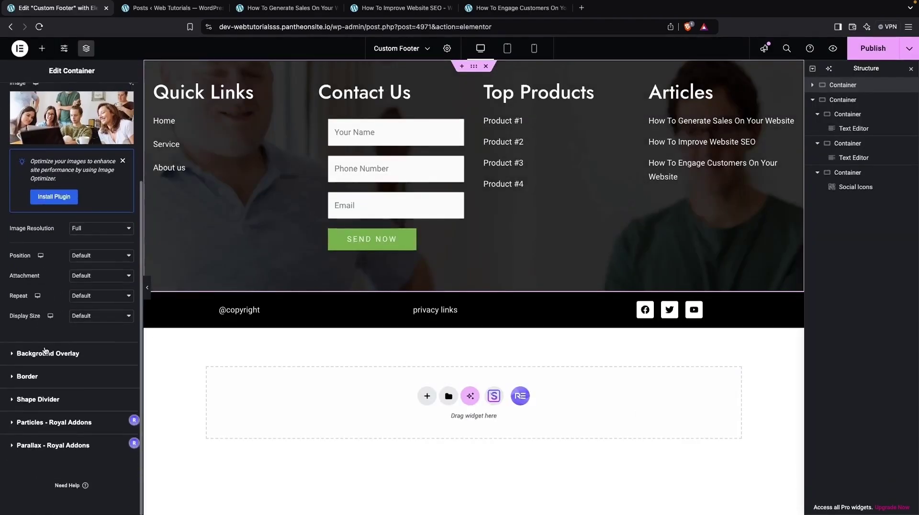
{"action": "left_click", "coordinate": [12, 358]}
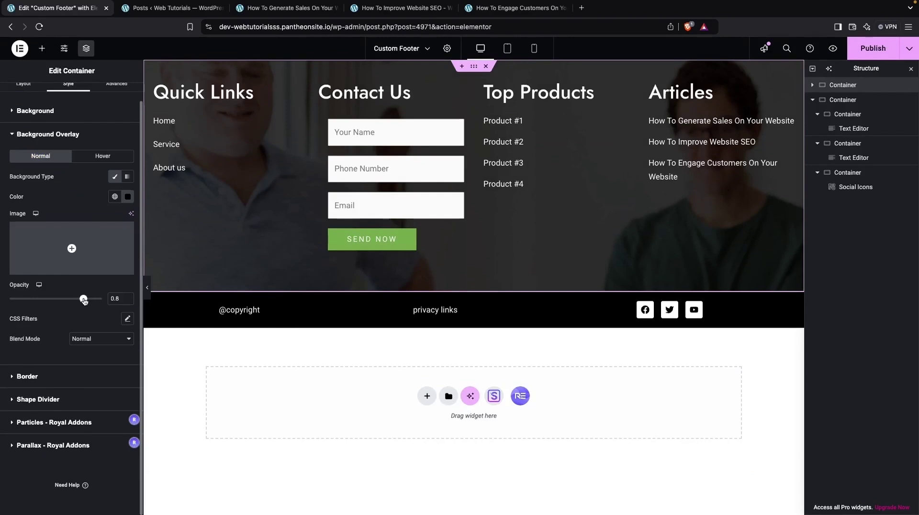
{"action": "mouse_move", "coordinate": [84, 300]}
{"action": "left_mouse_down"}
{"action": "mouse_move", "coordinate": [42, 300]}
{"action": "mouse_move", "coordinate": [88, 305]}
{"action": "left_mouse_up"}
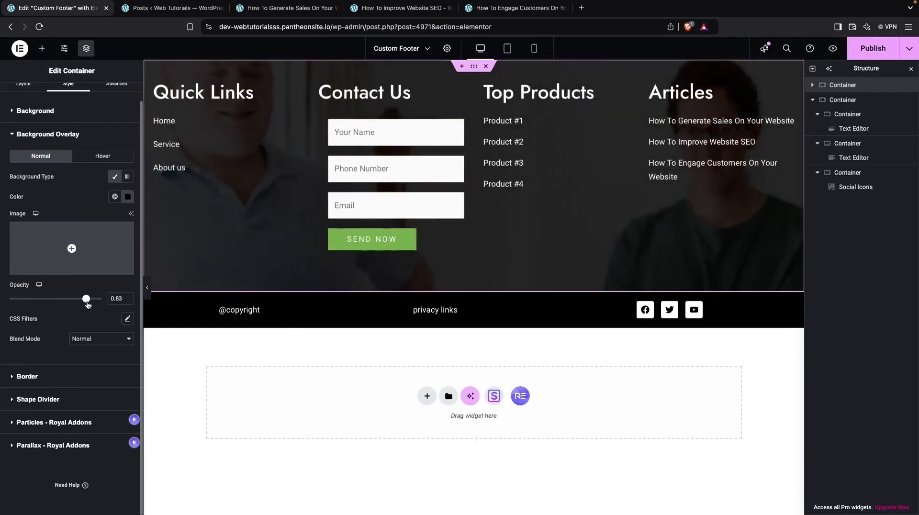
Step: Try red (#FF0000) as the upper footer container's background overlay color and return it to black (#000000)
{"action": "left_click", "coordinate": [127, 196]}
{"action": "left_click", "coordinate": [178, 235]}
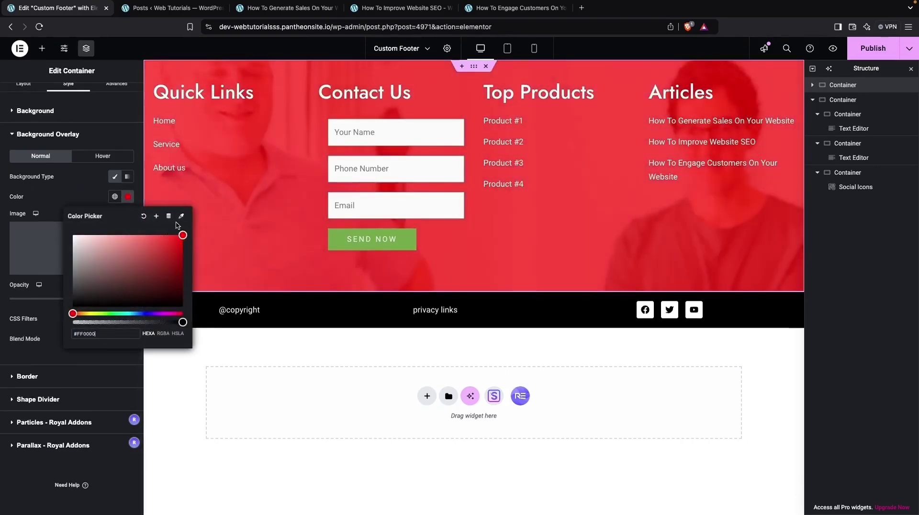
{"action": "left_click_drag", "start_coordinate": [179, 232], "coordinate": [59, 324]}
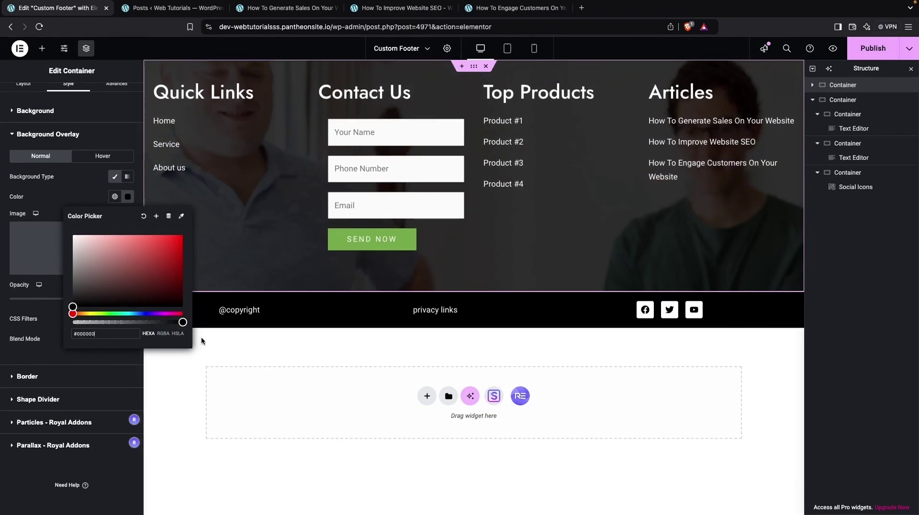
Step: In the mobile portrait layout, center-align the Quick Links heading and the icon list beneath it
{"action": "left_click", "coordinate": [391, 333]}
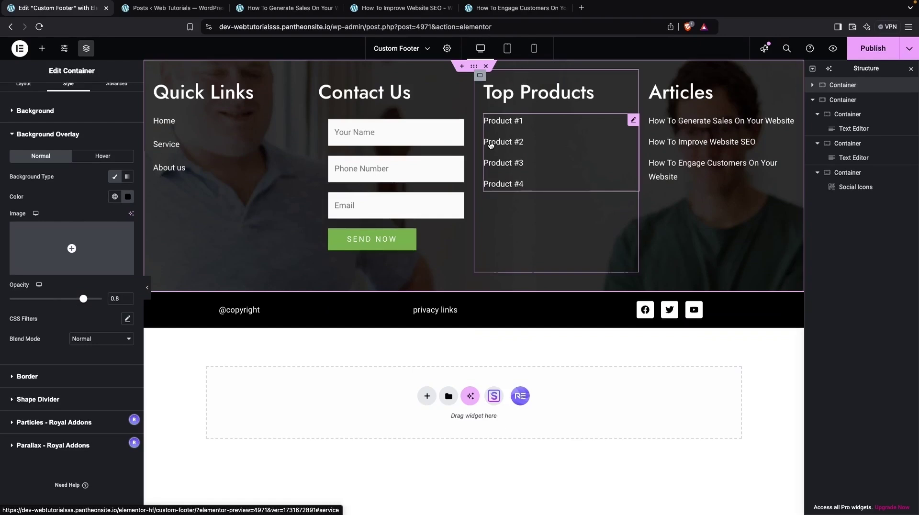
{"action": "left_click", "coordinate": [474, 66]}
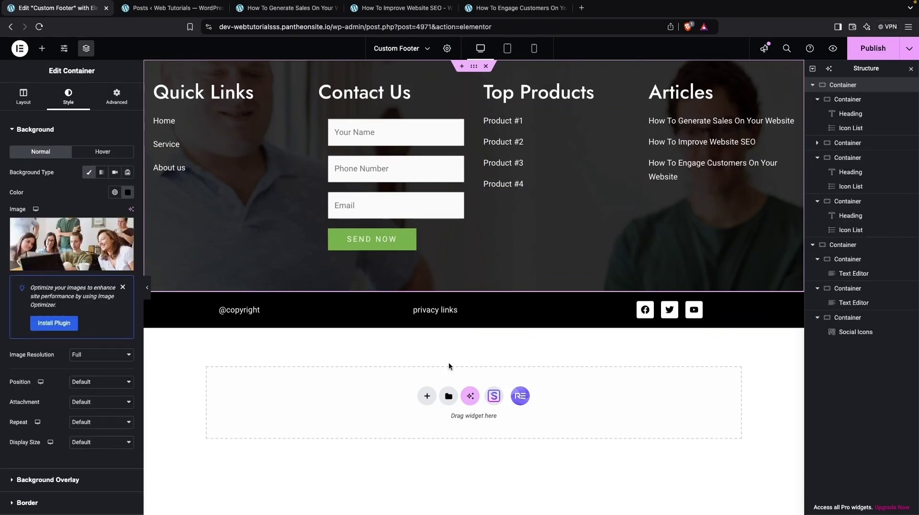
{"action": "left_click", "coordinate": [537, 47]}
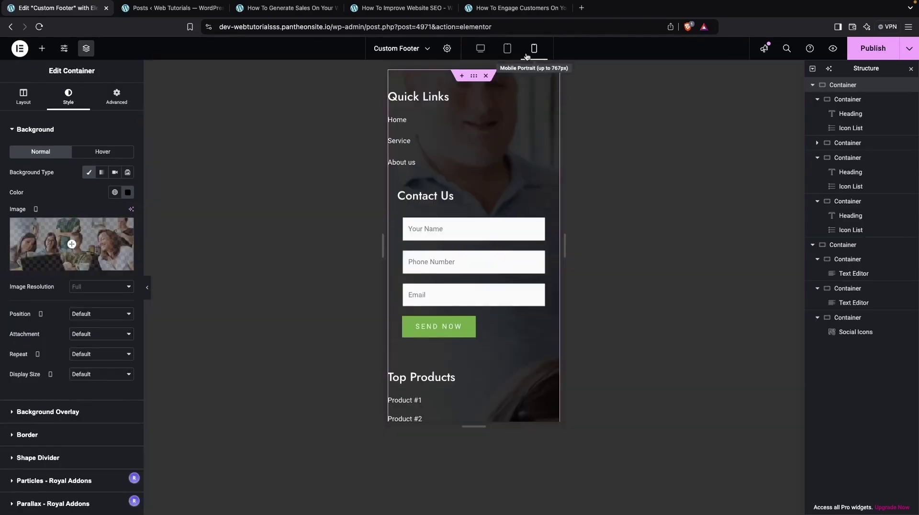
{"action": "left_click", "coordinate": [410, 98]}
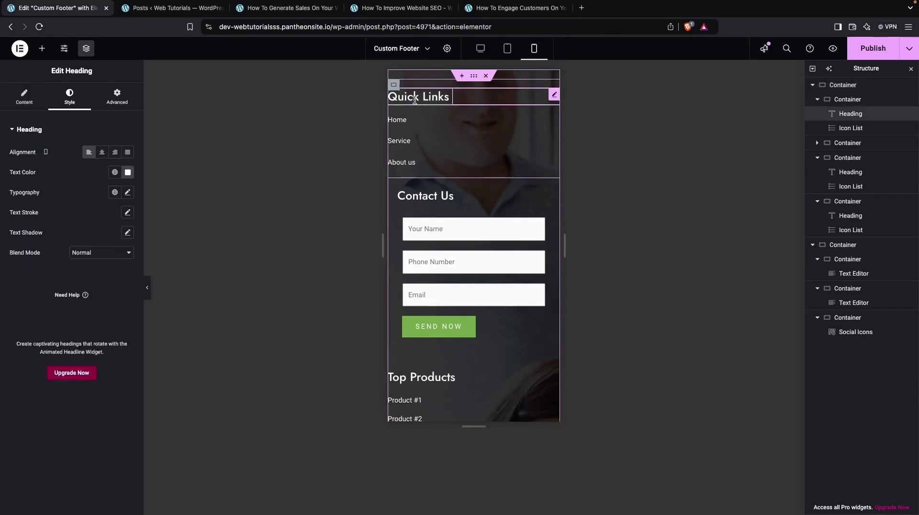
{"action": "left_click", "coordinate": [102, 152]}
{"action": "left_click", "coordinate": [402, 128]}
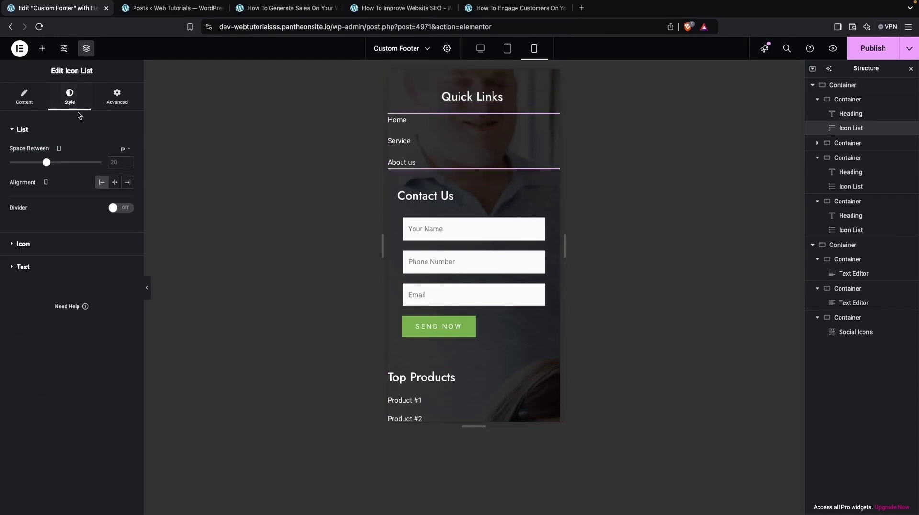
{"action": "left_click", "coordinate": [115, 182]}
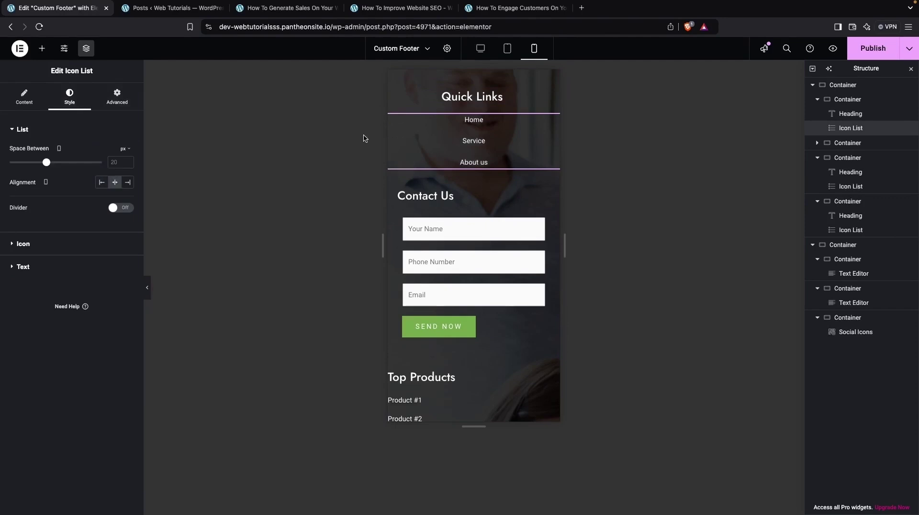
Step: Center-align the Top Products heading and its product list in the mobile layout
{"action": "scroll", "coordinate": [420, 181], "scroll_direction": "down", "scroll_amount": 5}
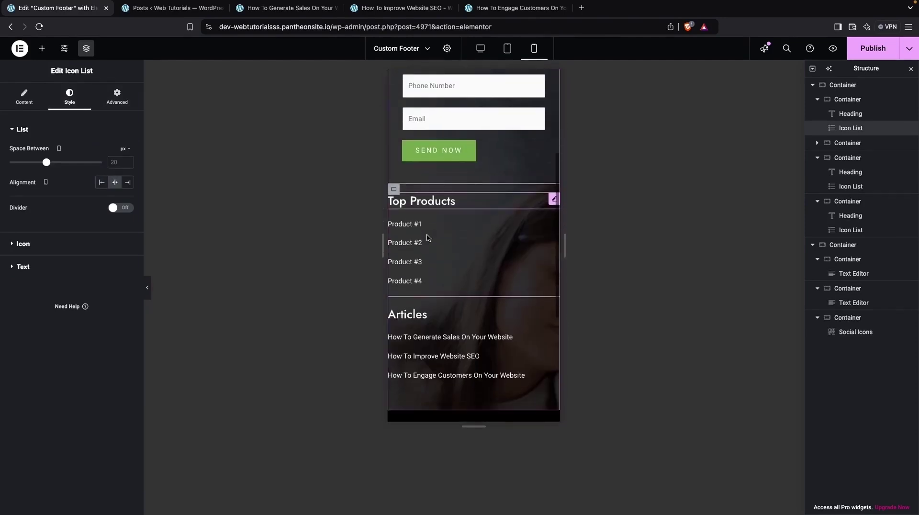
{"action": "left_click", "coordinate": [422, 201]}
{"action": "left_click", "coordinate": [102, 152]}
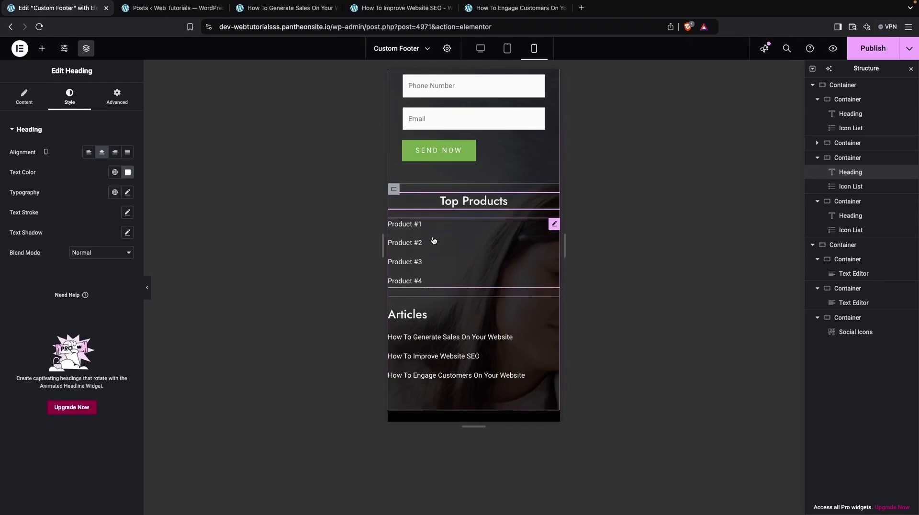
{"action": "left_click", "coordinate": [433, 240]}
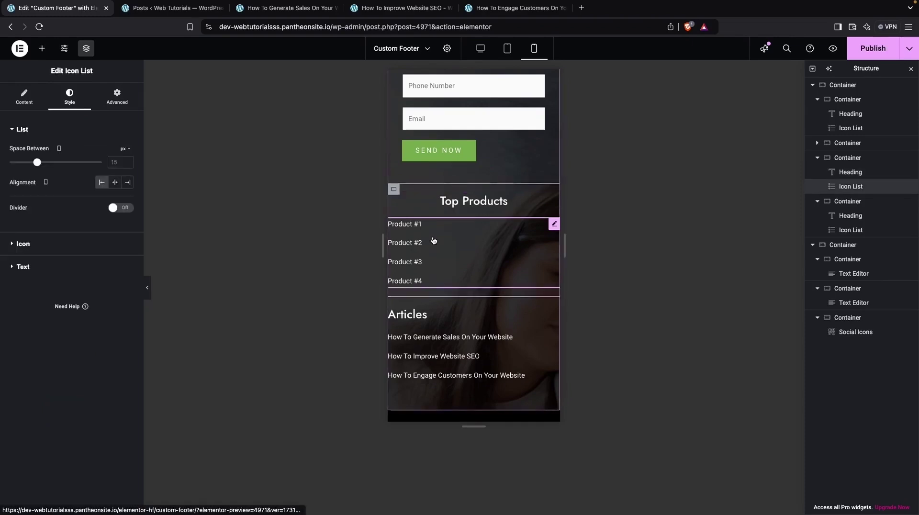
{"action": "left_click", "coordinate": [114, 182]}
Step: Center-align the Articles heading and its list of article links in the mobile layout
{"action": "scroll", "coordinate": [409, 188], "scroll_direction": "down", "scroll_amount": 5}
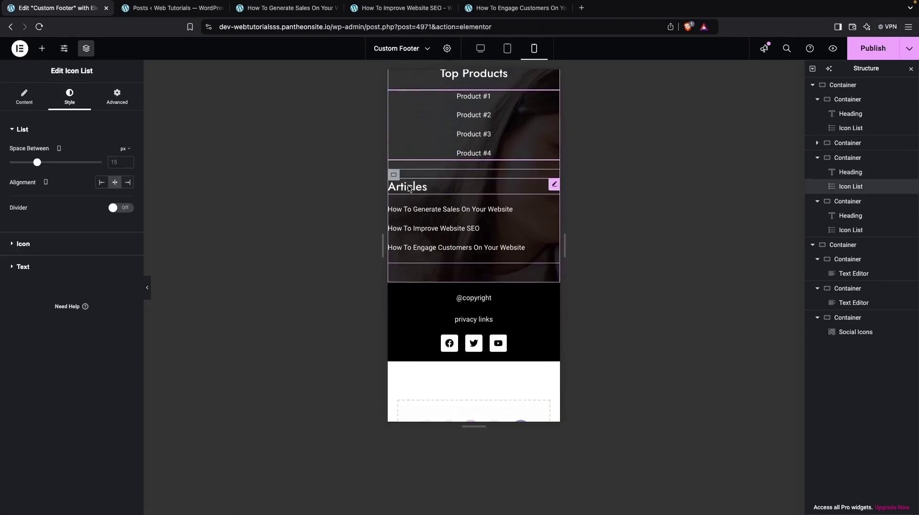
{"action": "left_click", "coordinate": [409, 188]}
{"action": "left_click", "coordinate": [102, 153]}
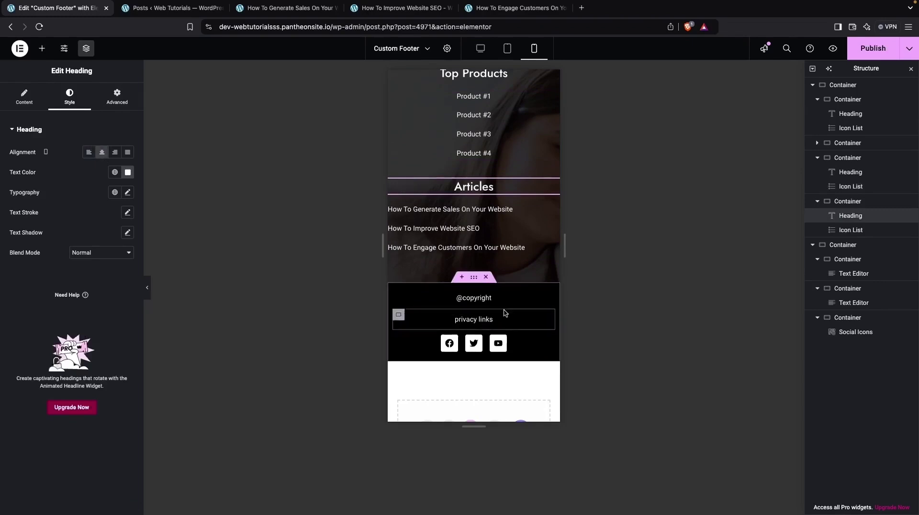
{"action": "left_click", "coordinate": [421, 249]}
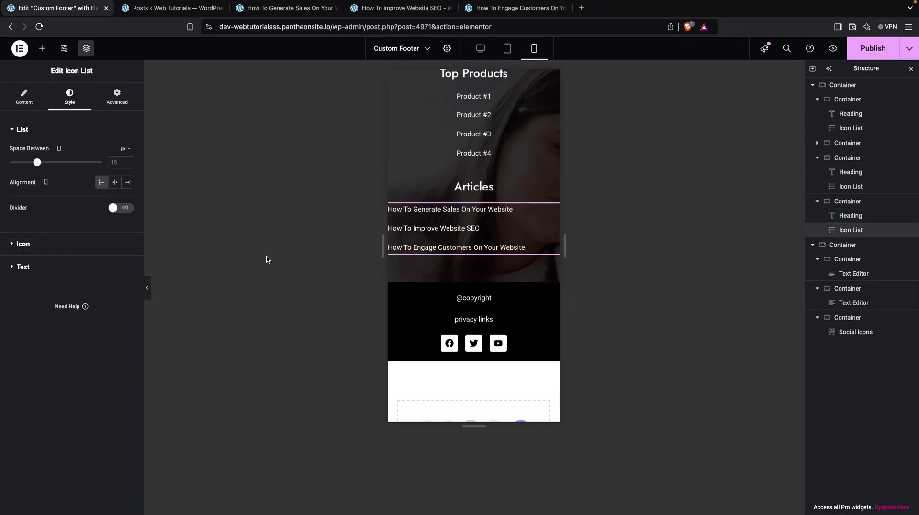
{"action": "left_click", "coordinate": [115, 182]}
Step: Return to the desktop layout and set the upper footer container's right and left padding to 20 px
{"action": "scroll", "coordinate": [545, 249], "scroll_direction": "up", "scroll_amount": 5}
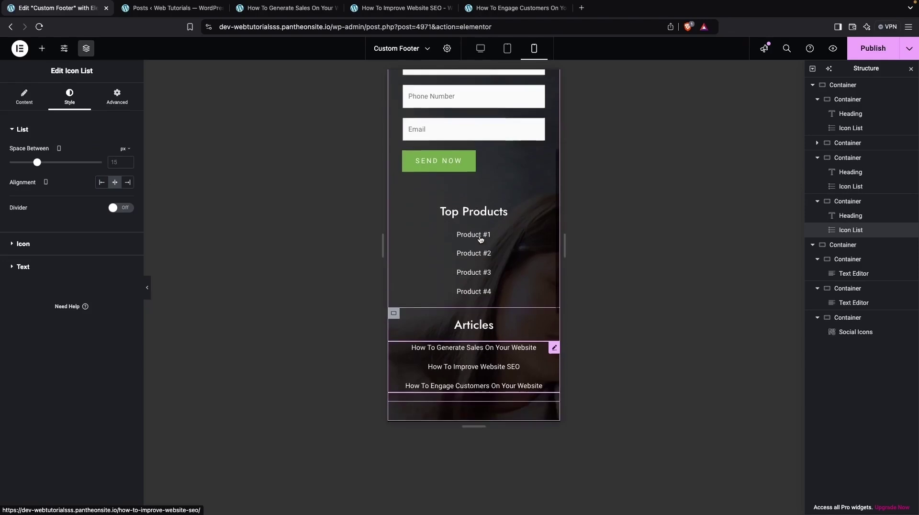
{"action": "left_click", "coordinate": [477, 54]}
{"action": "left_click", "coordinate": [338, 282]}
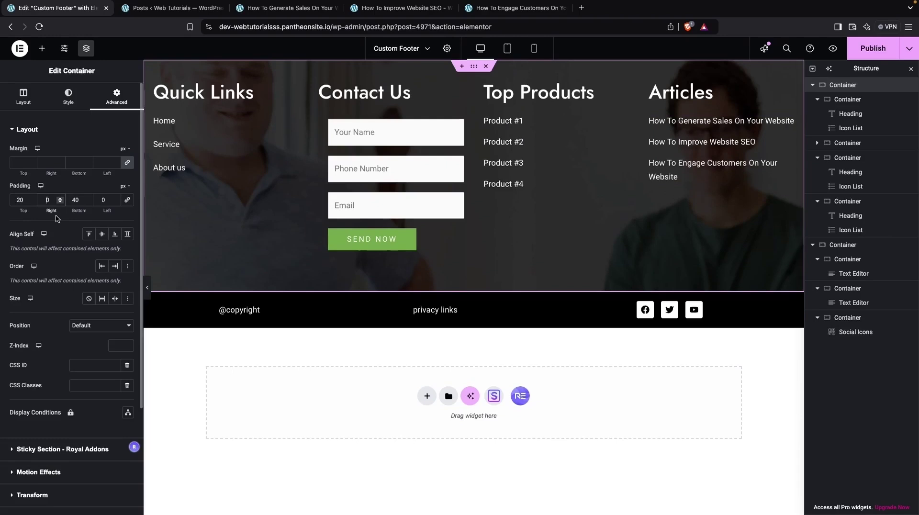
{"action": "left_click", "coordinate": [46, 200]}
{"action": "type", "text": "2"}
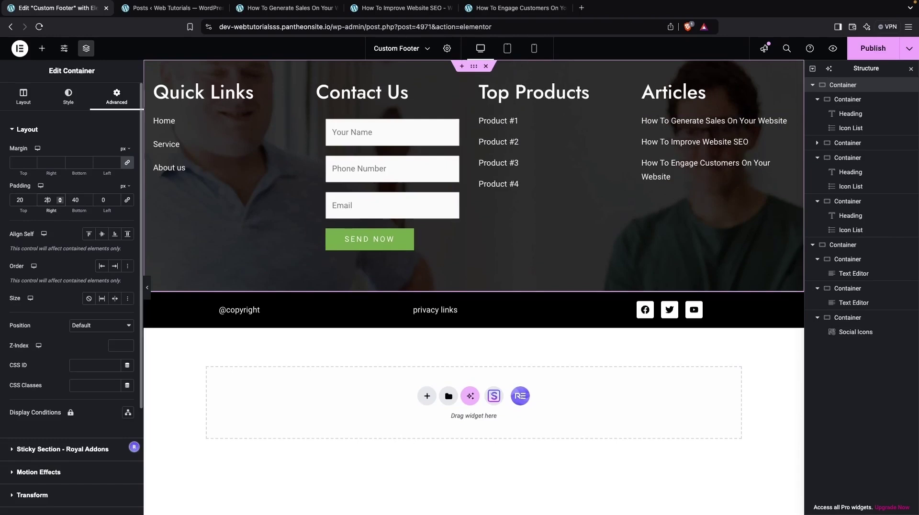
{"action": "left_click", "coordinate": [101, 199]}
{"action": "type", "text": "2"}
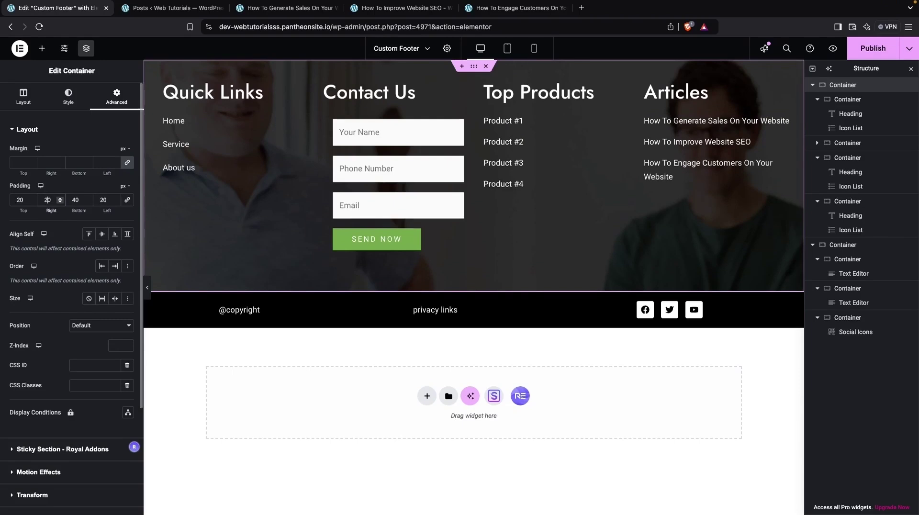
Step: Set the upper footer container's right, left and top padding to 30 px and publish the footer
{"action": "type", "text": "30"}
{"action": "double_click", "coordinate": [103, 201]}
{"action": "type", "text": "30"}
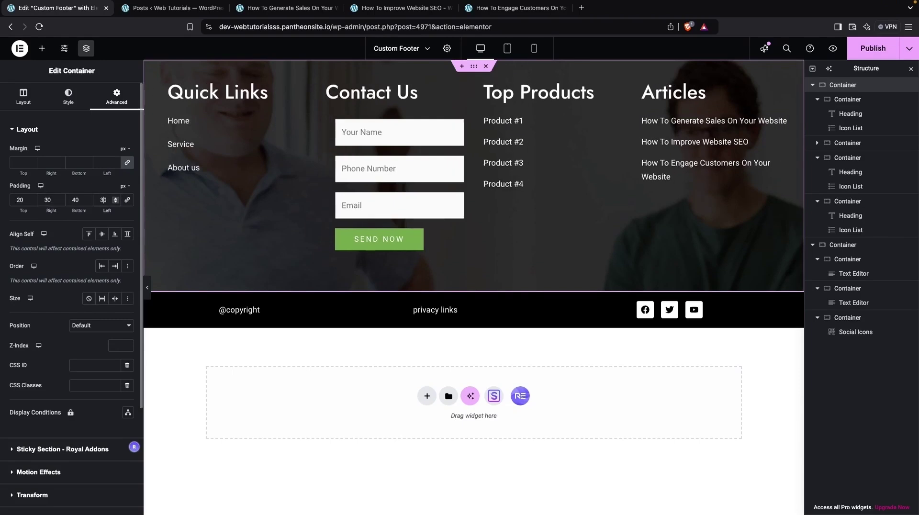
{"action": "double_click", "coordinate": [19, 201]}
{"action": "type", "text": "30"}
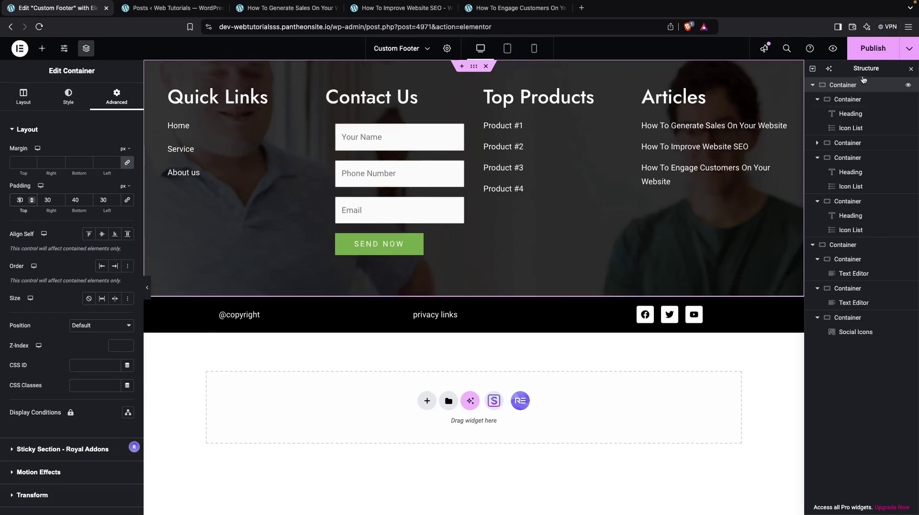
{"action": "left_click", "coordinate": [872, 48]}
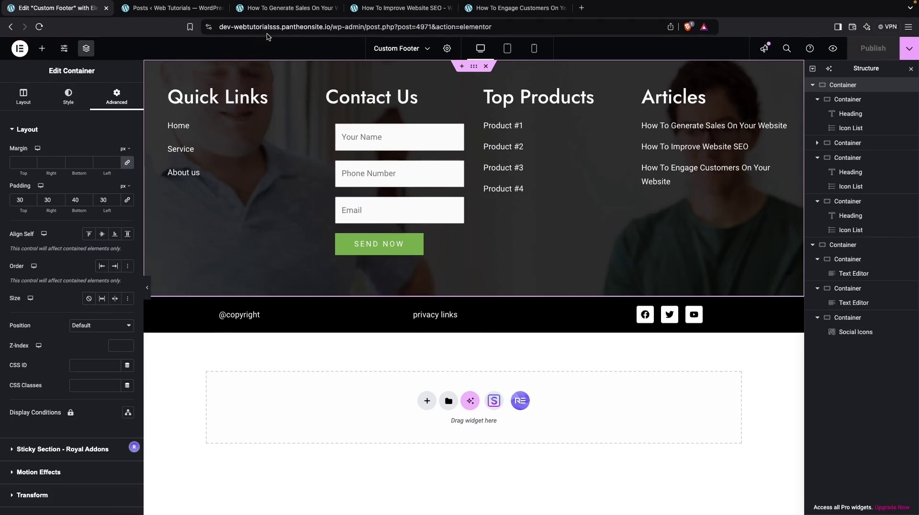
Step: Open the live site in a new tab and check the footer on the home page and the How To Generate Sales On Your Website post
{"action": "left_click", "coordinate": [167, 9]}
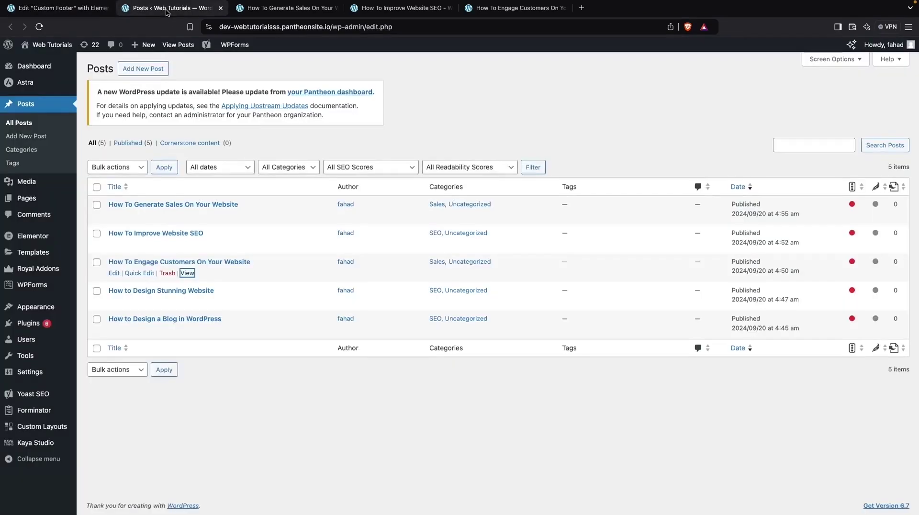
{"action": "mouse_move", "coordinate": [62, 49]}
{"action": "left_click", "coordinate": [55, 66]}
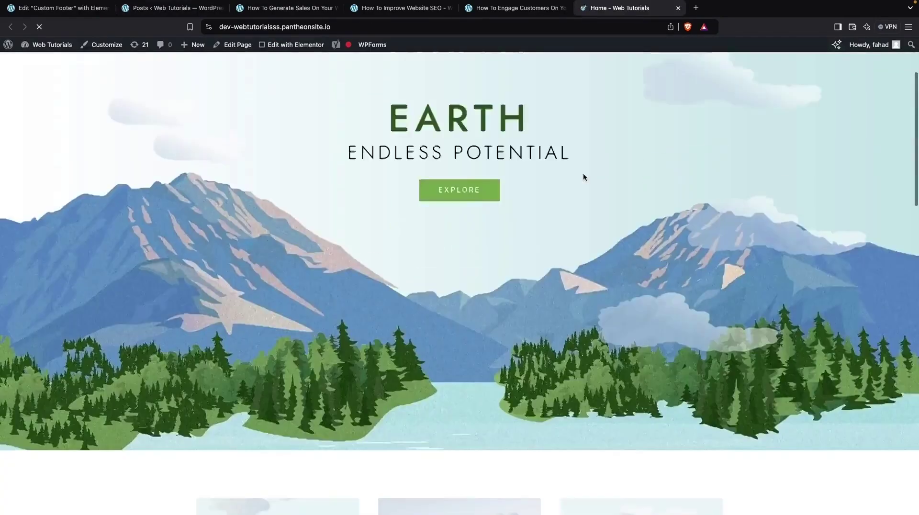
{"action": "scroll", "coordinate": [583, 177], "scroll_direction": "down", "scroll_amount": 15}
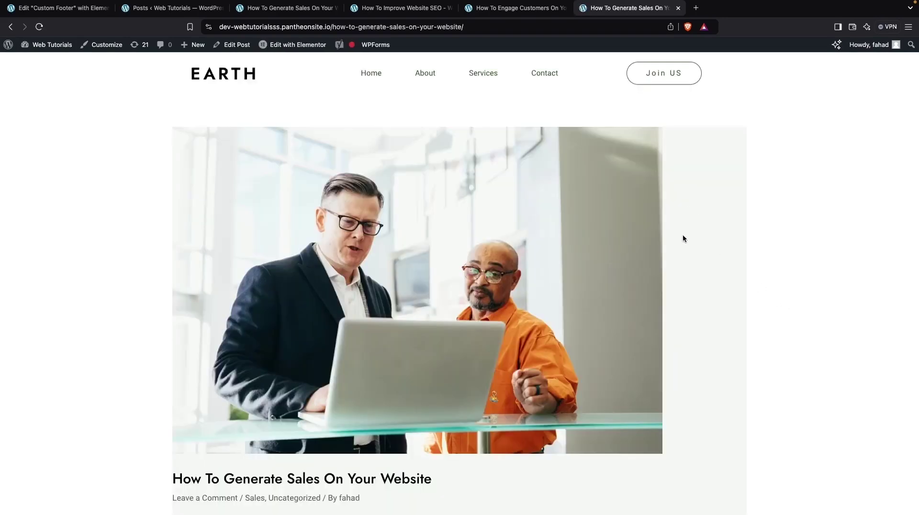
{"action": "scroll", "coordinate": [683, 235], "scroll_direction": "down", "scroll_amount": 20}
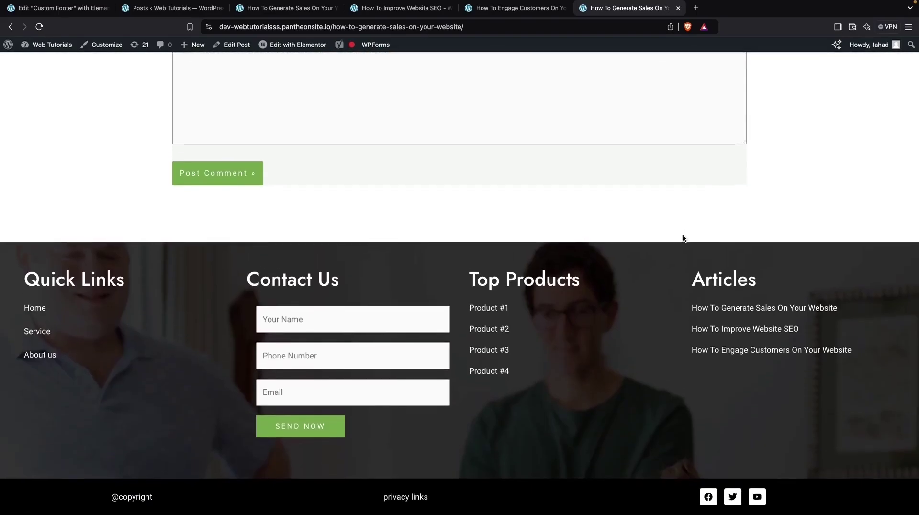